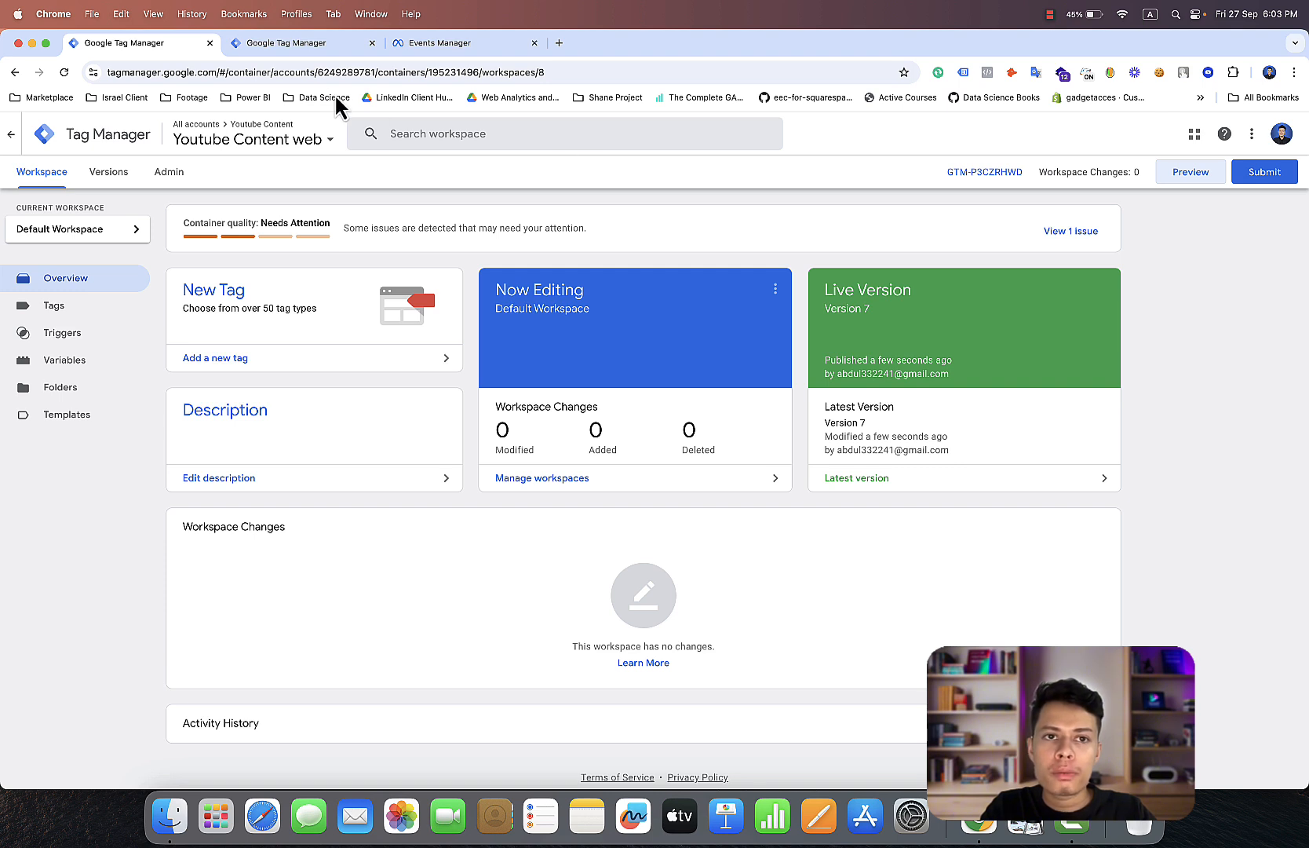
Create a new Custom trigger in the Youtube Content Server container and set it to fire on Some Events
{"action": "left_click", "coordinate": [300, 49]}
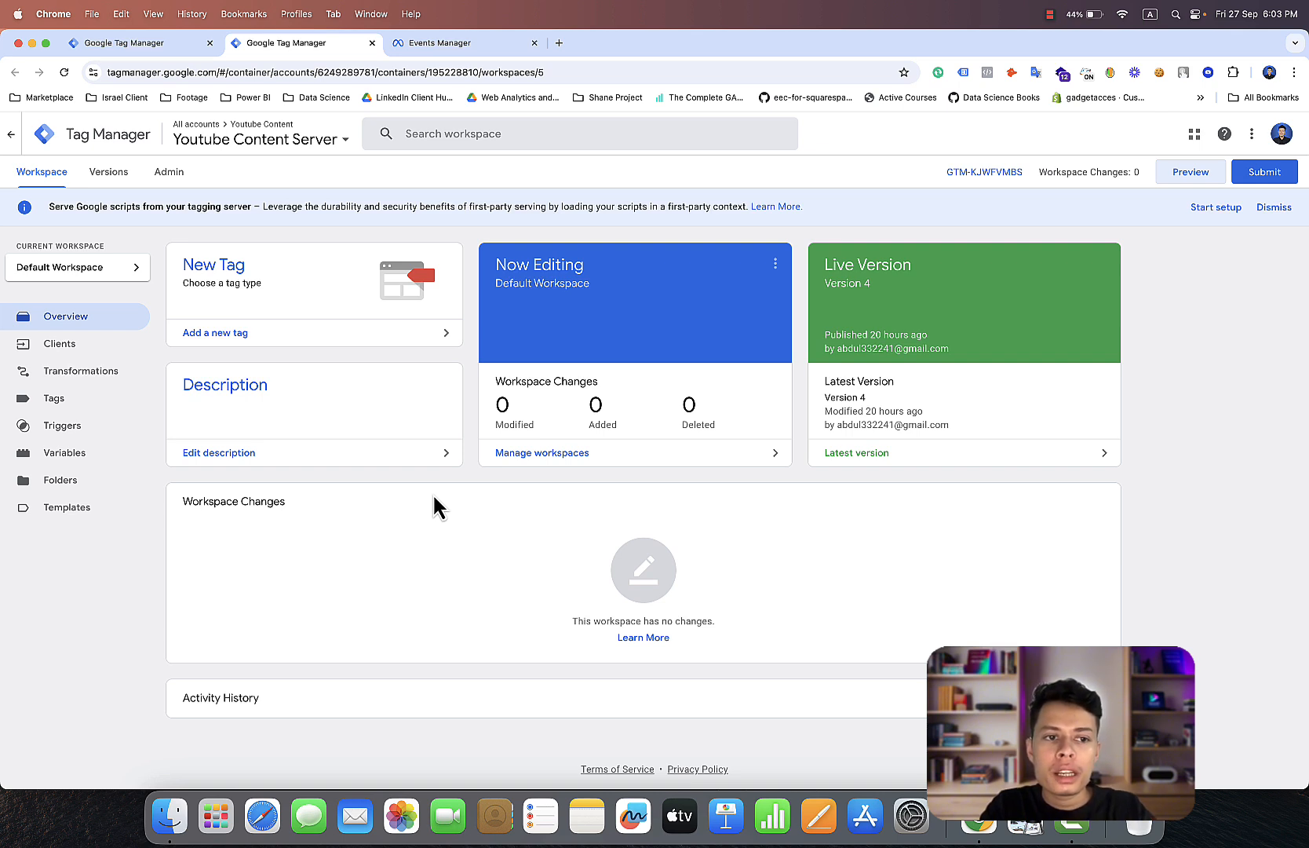
{"action": "left_click", "coordinate": [120, 437]}
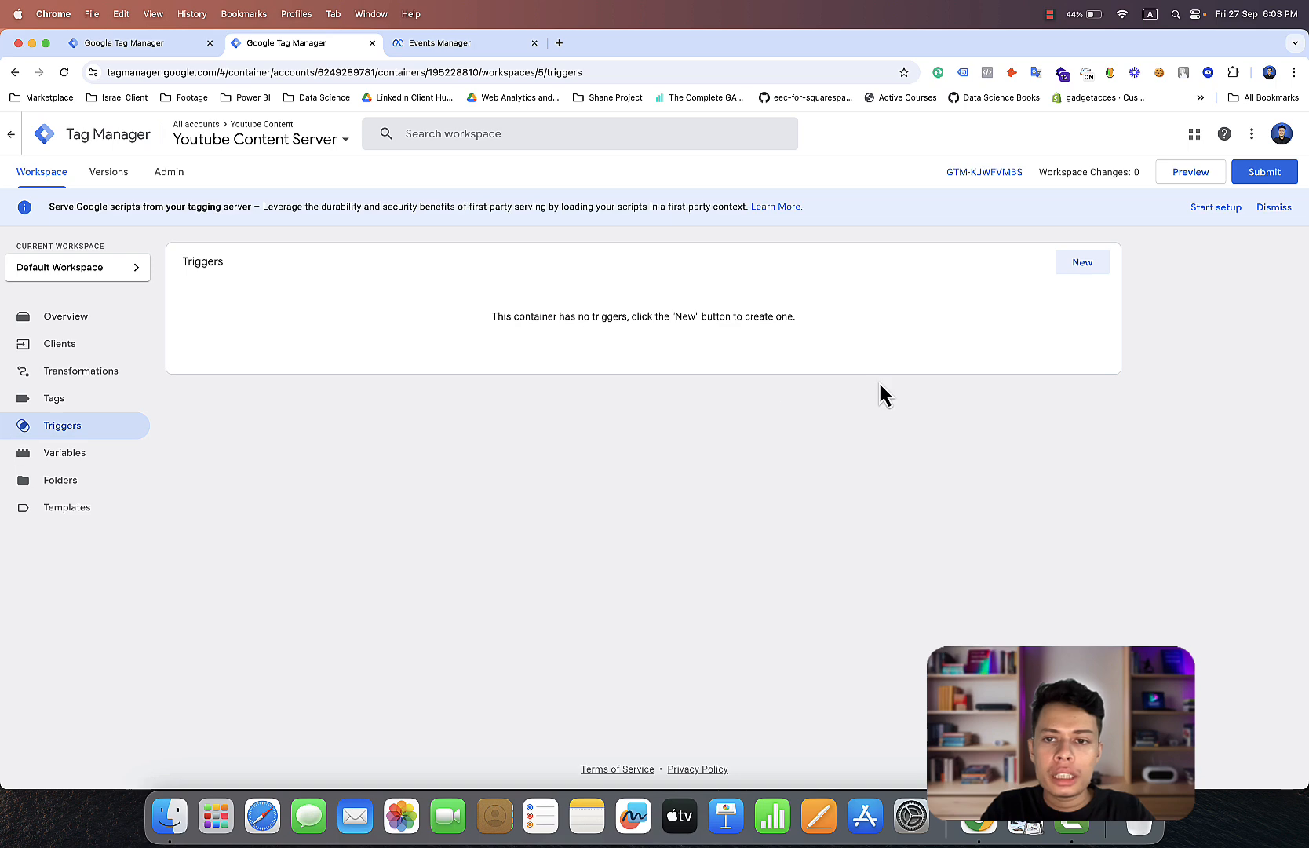
{"action": "left_click", "coordinate": [1081, 266]}
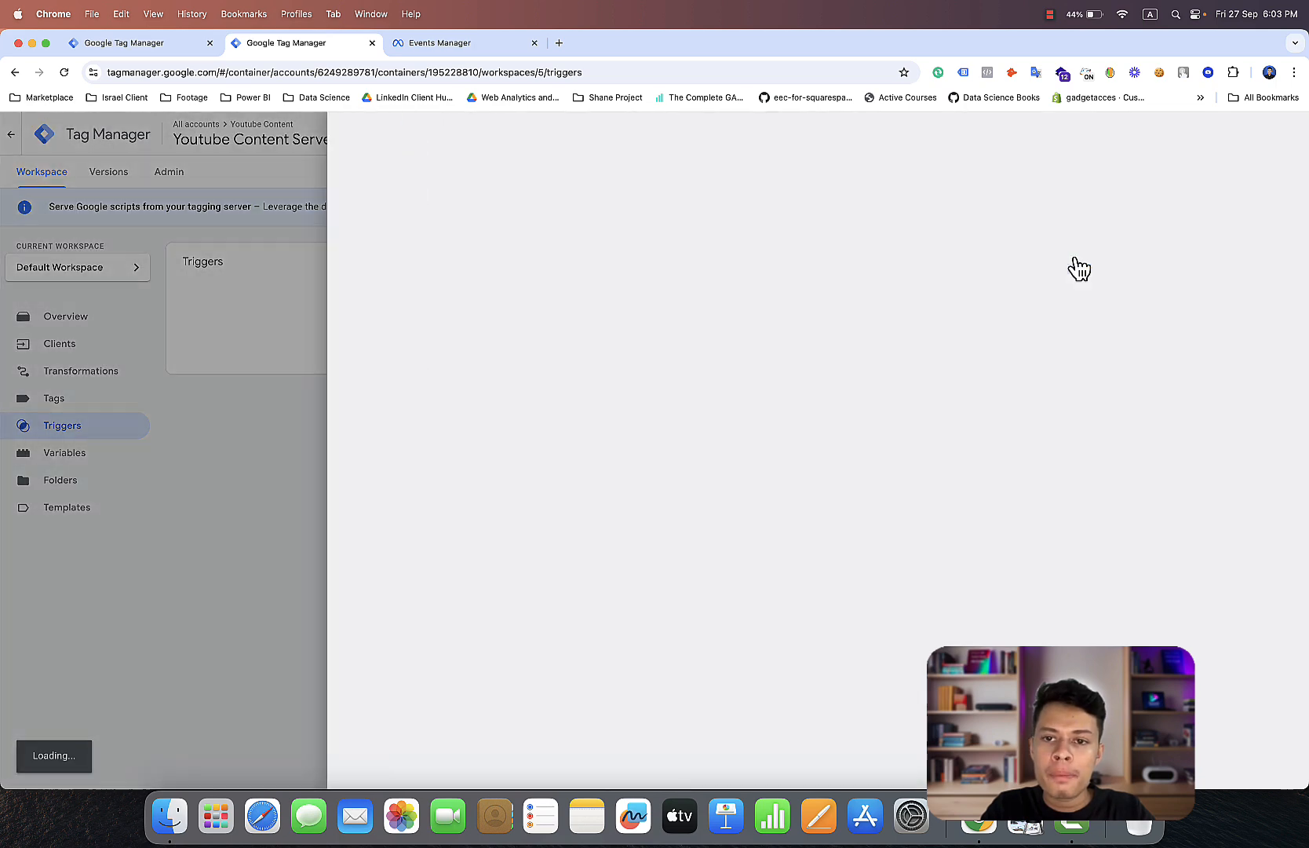
{"action": "left_click", "coordinate": [909, 248]}
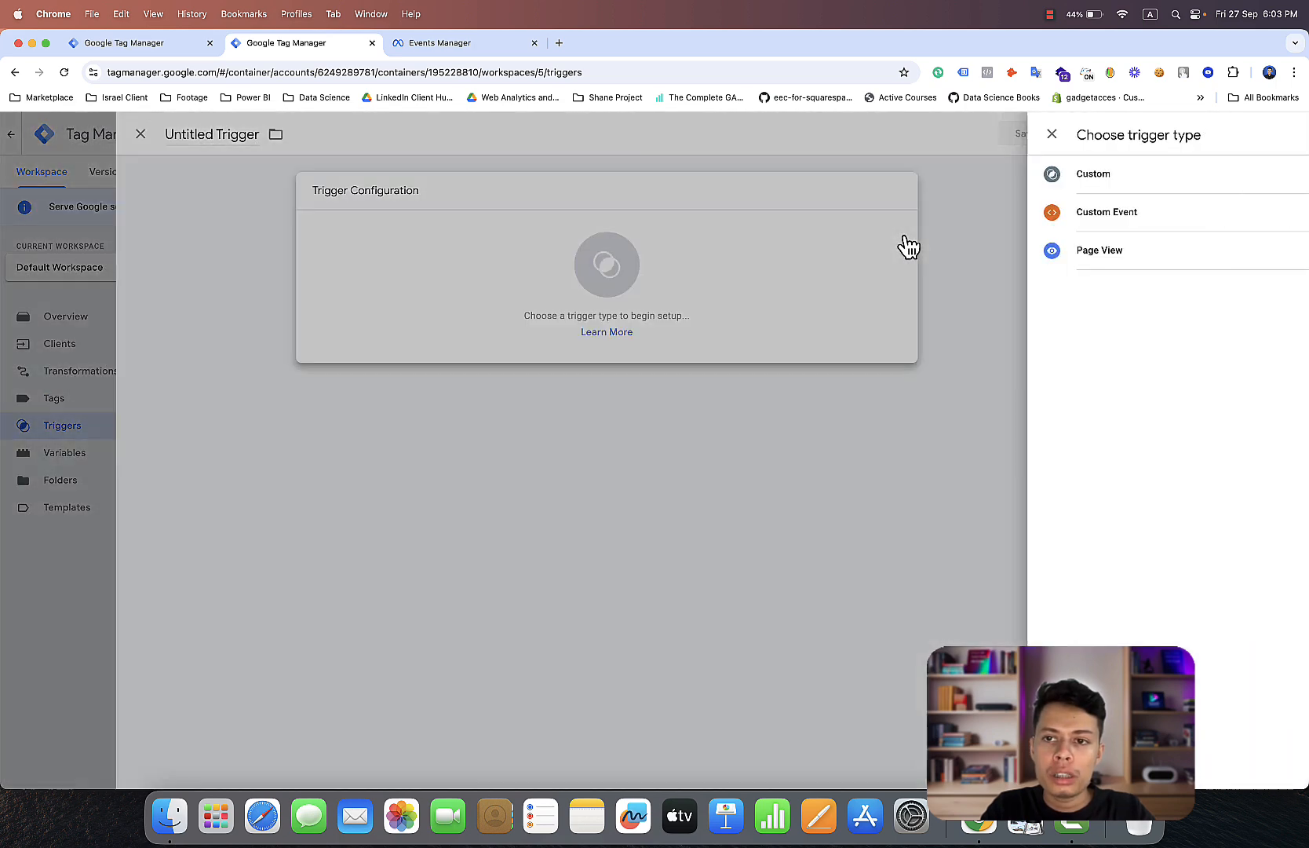
{"action": "left_click", "coordinate": [921, 175]}
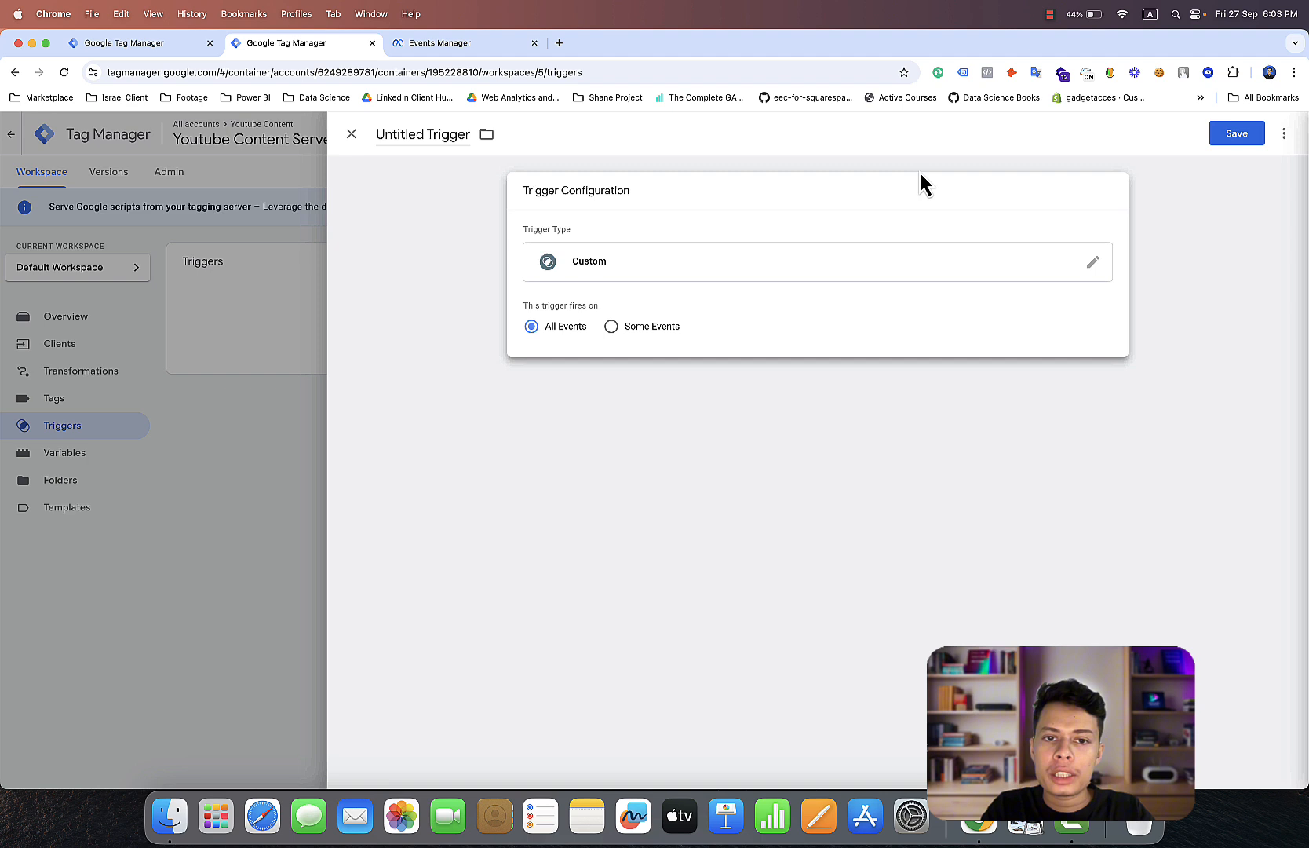
{"action": "left_click", "coordinate": [613, 328]}
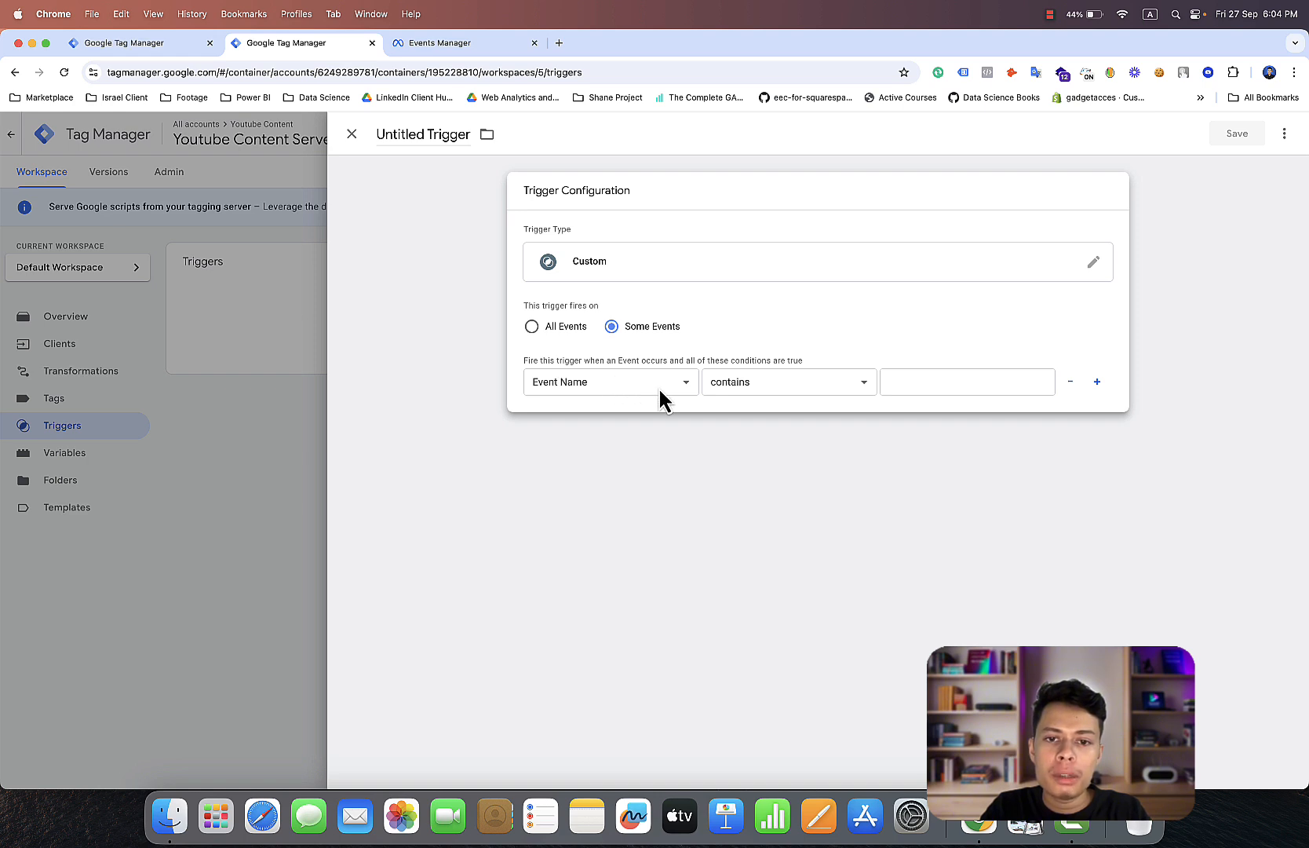
Set the trigger condition to Event Name matches RegEx page_view|view_item|add_to_cart|begin_checkout|purchase
{"action": "left_click", "coordinate": [737, 388]}
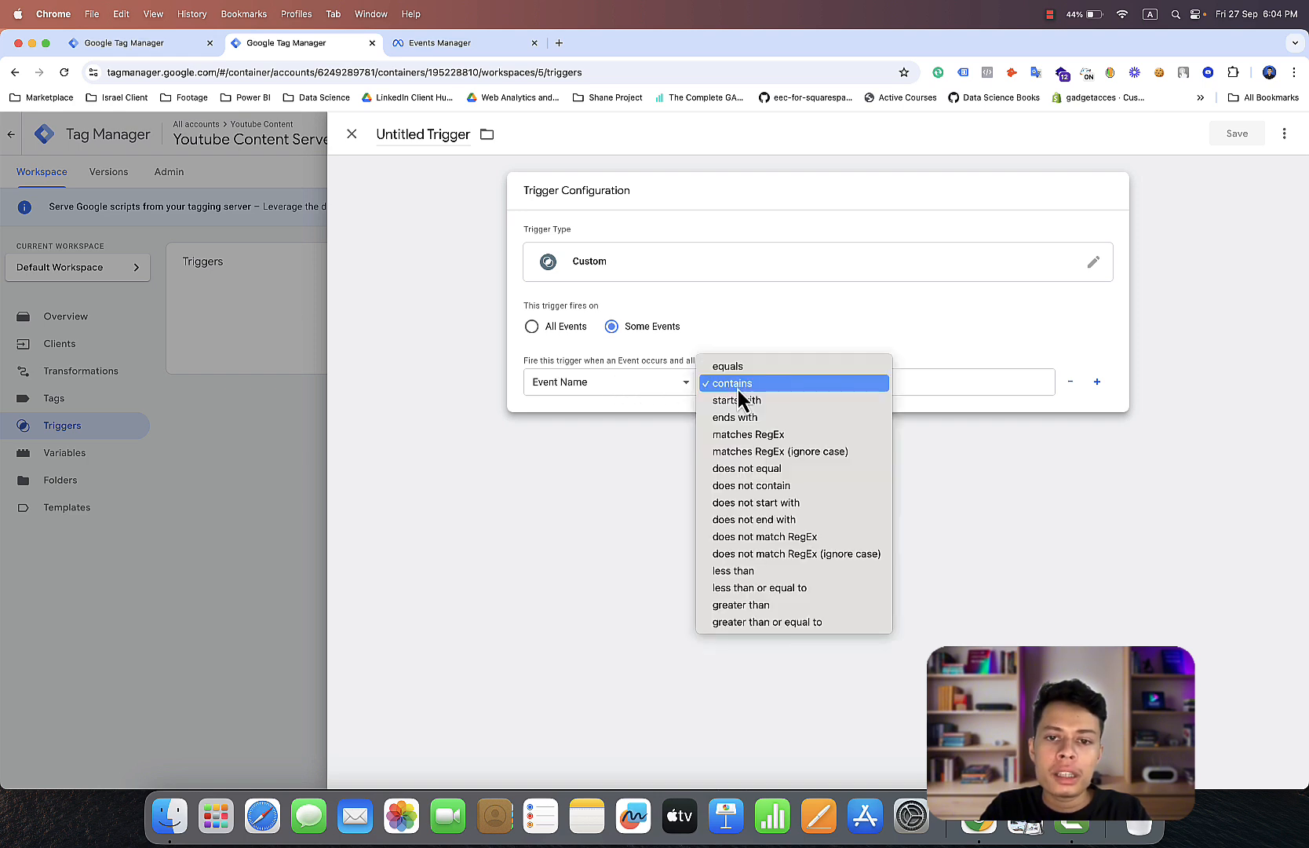
{"action": "left_click", "coordinate": [739, 434]}
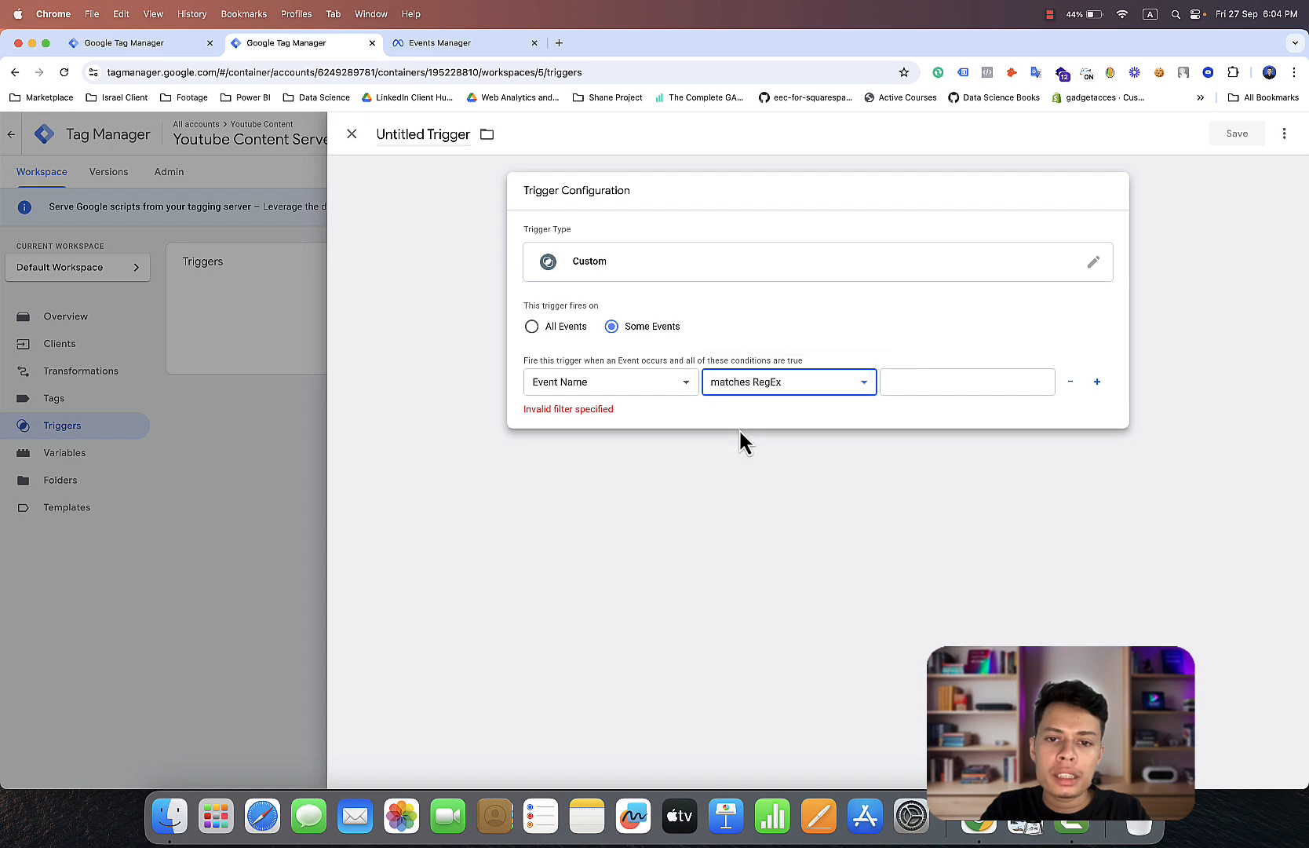
{"action": "left_click", "coordinate": [903, 382]}
{"action": "type", "text": "pa"}
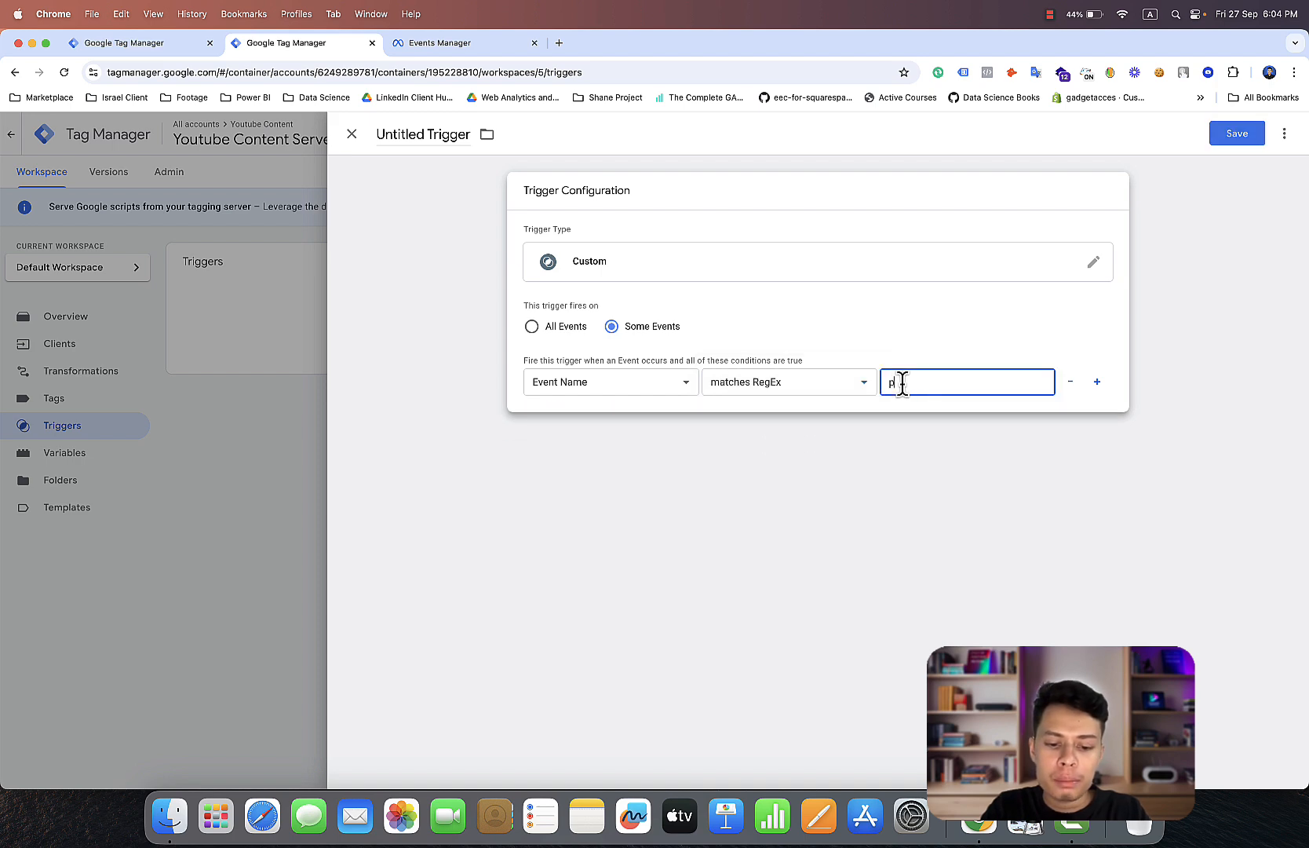
{"action": "type", "text": "ge"}
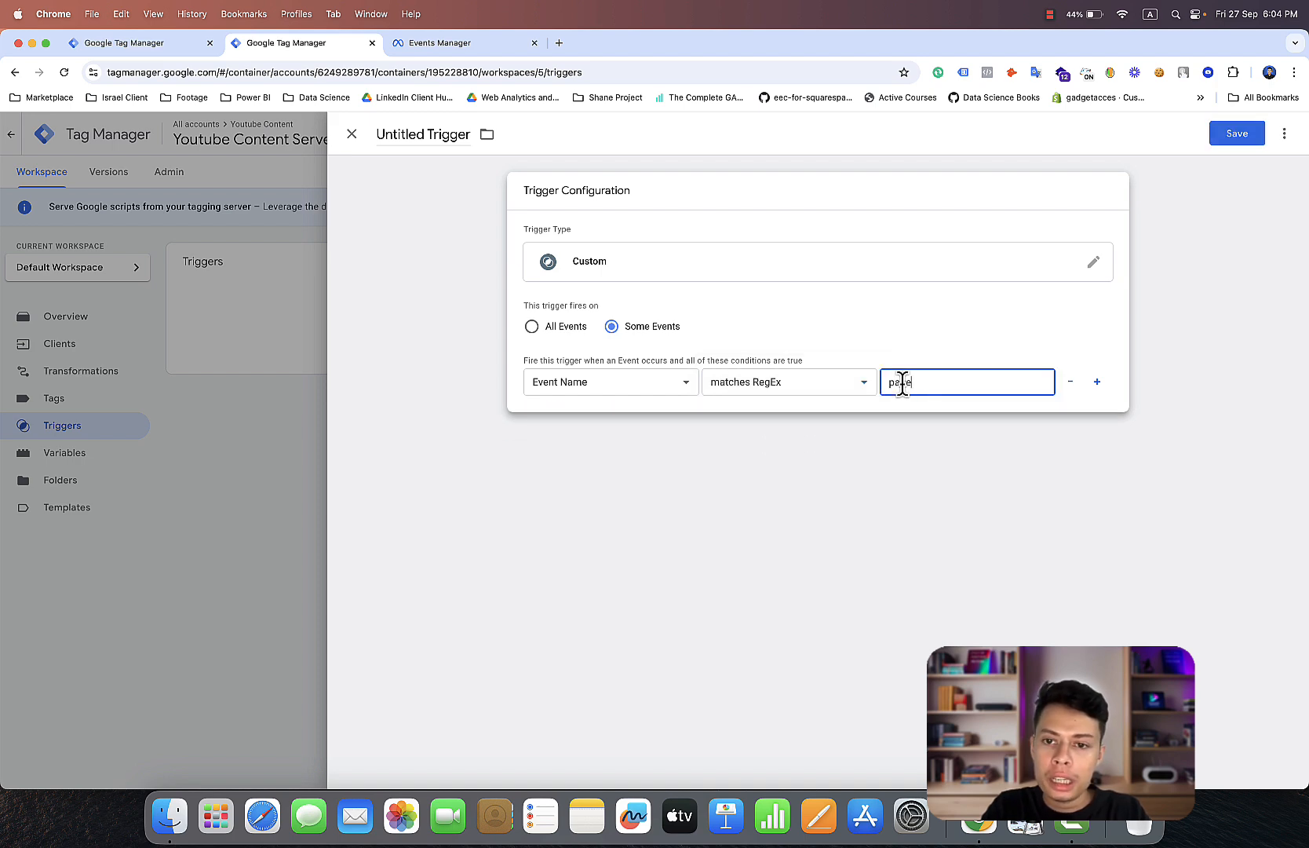
{"action": "type", "text": "_v"}
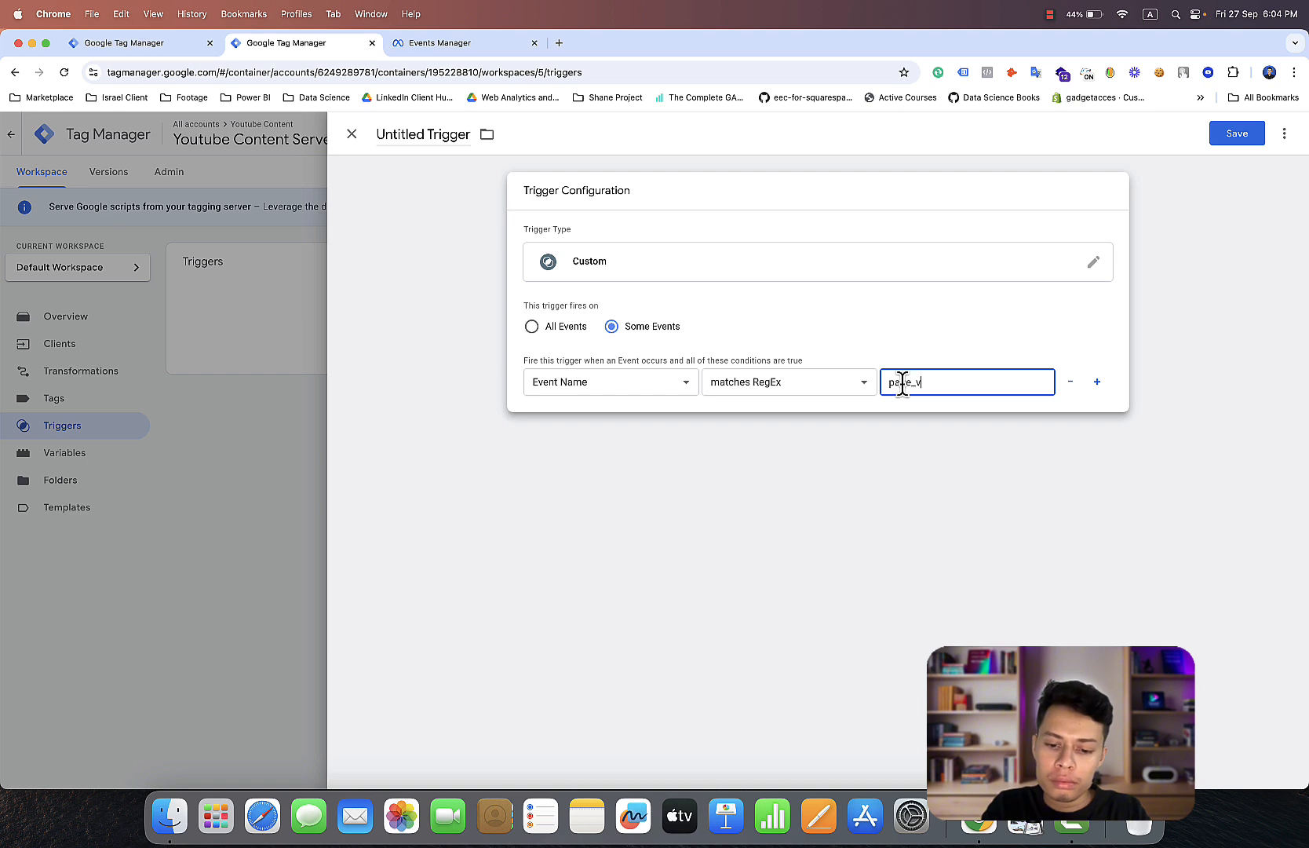
{"action": "type", "text": "iew"}
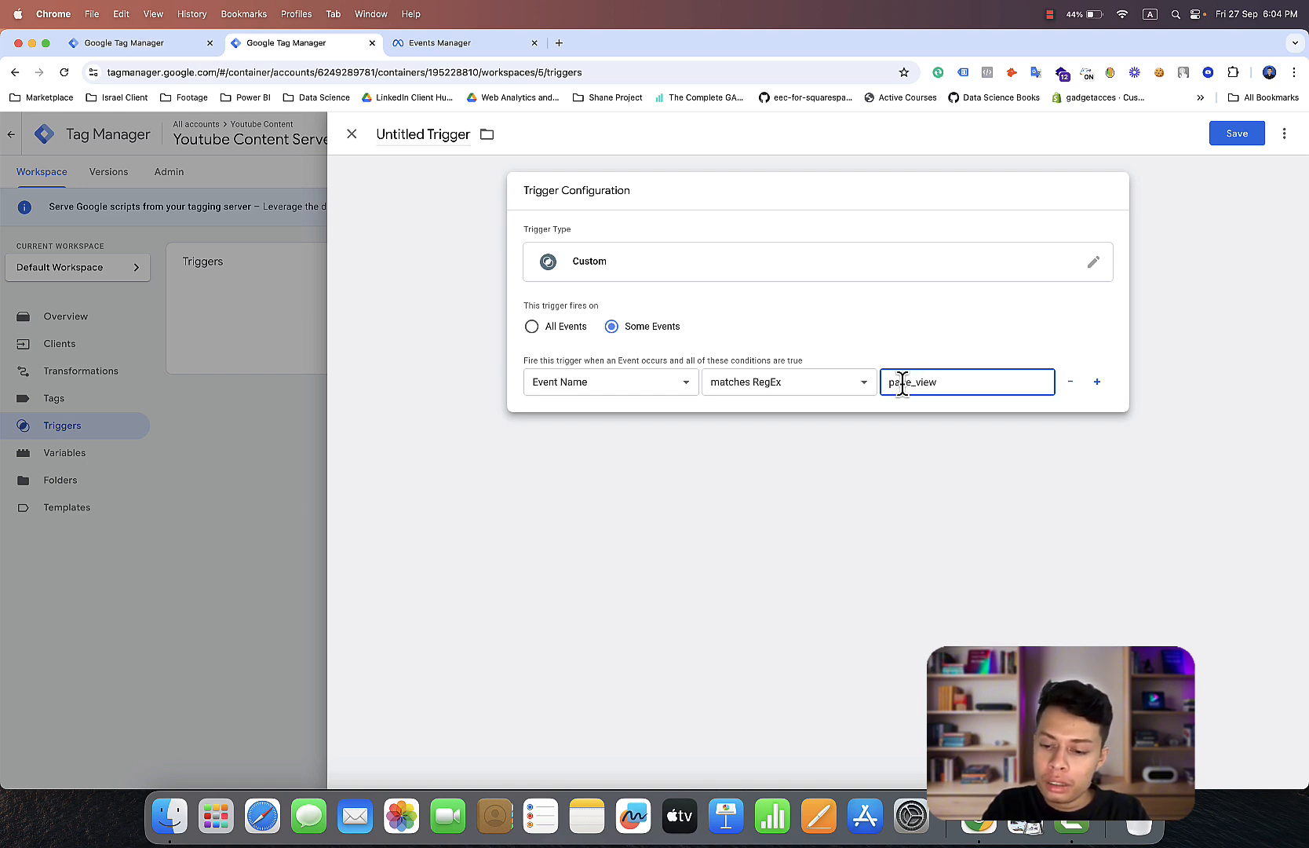
{"action": "type", "text": "|"}
{"action": "type", "text": "vie"}
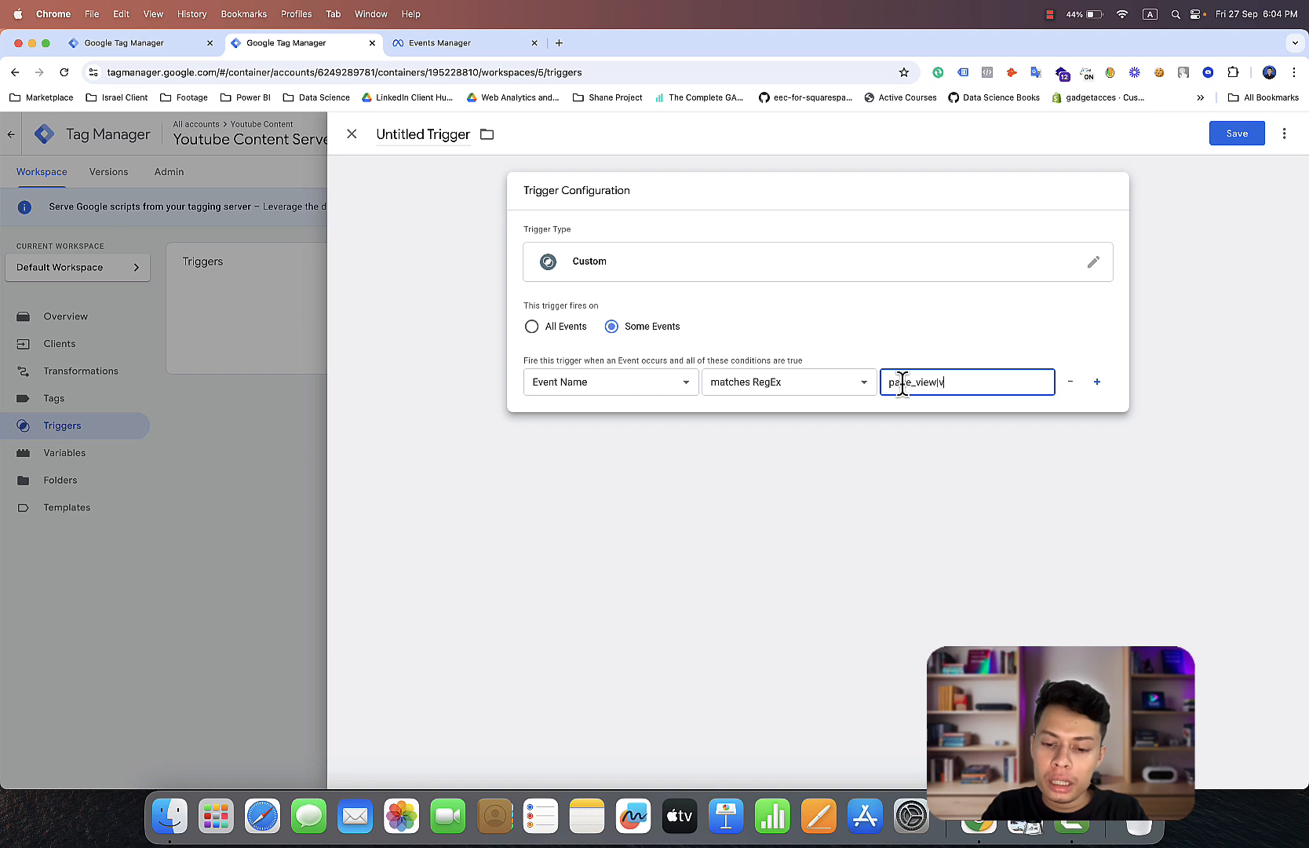
{"action": "type", "text": "w"}
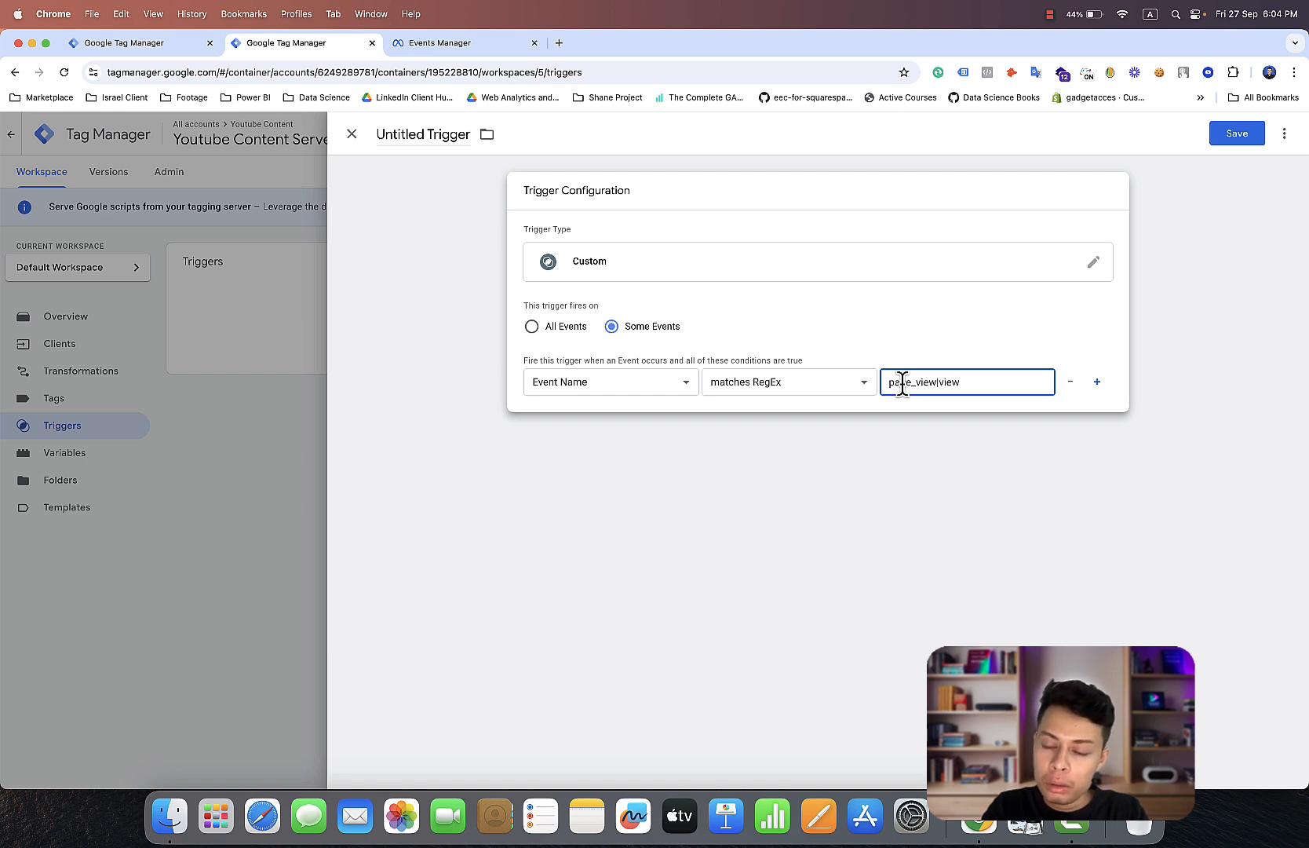
{"action": "type", "text": "_item"}
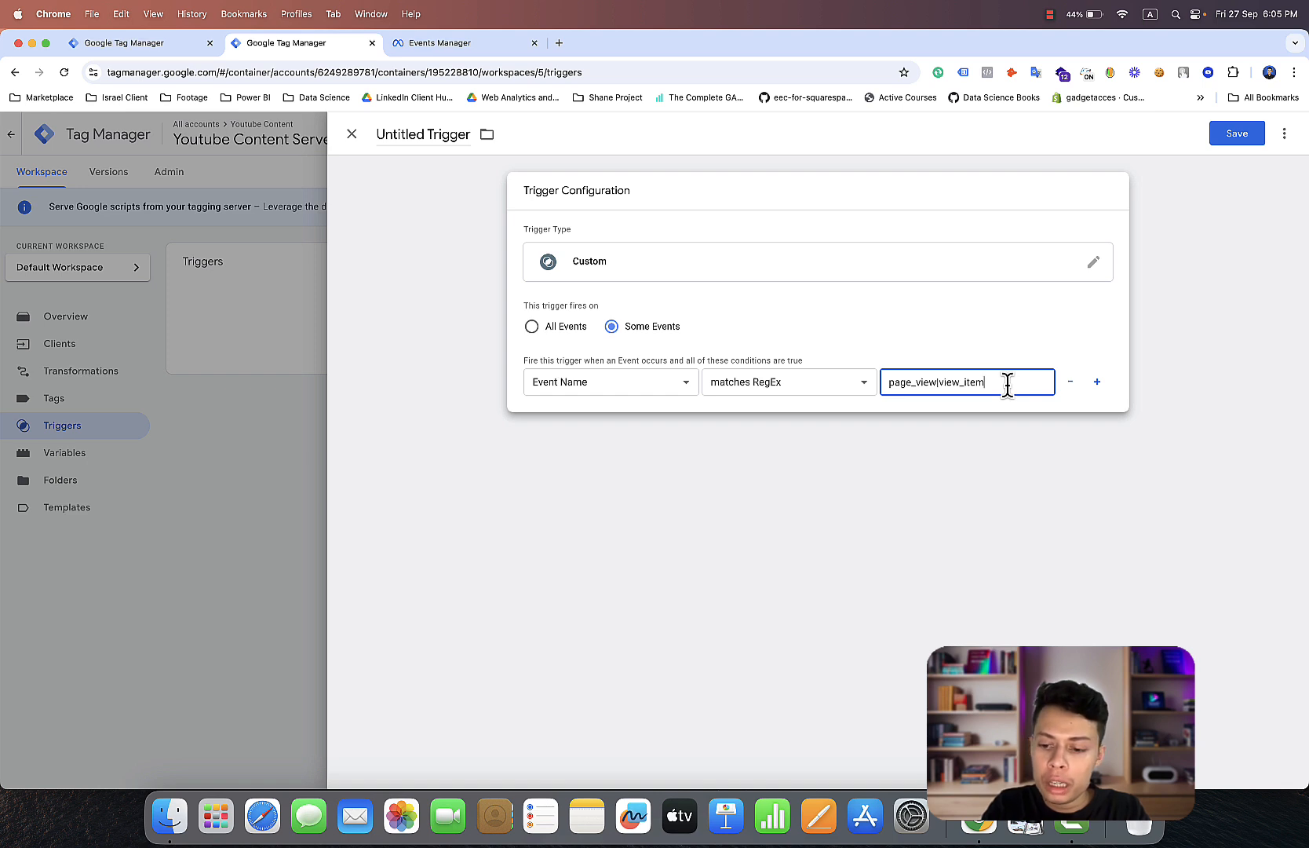
{"action": "type", "text": "|a"}
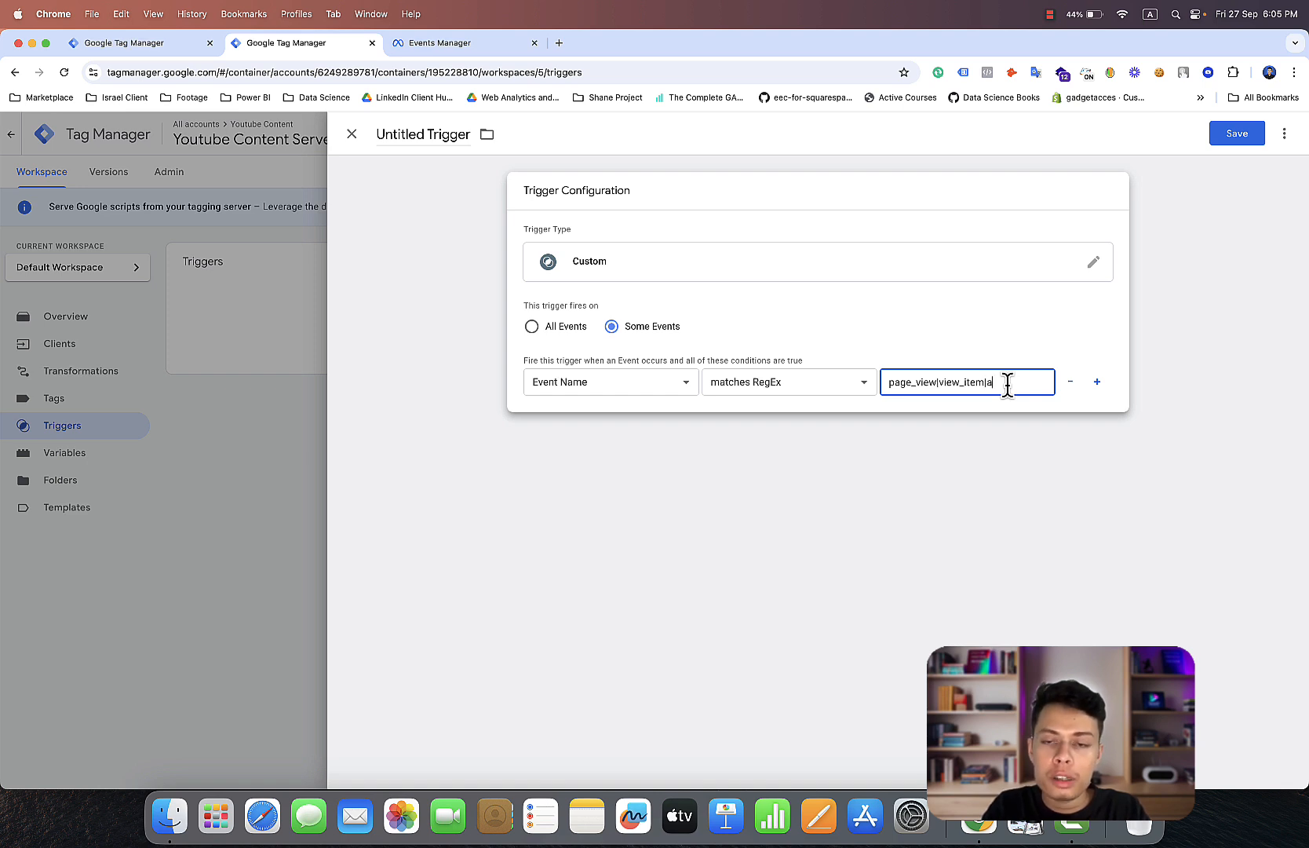
{"action": "type", "text": "dd"}
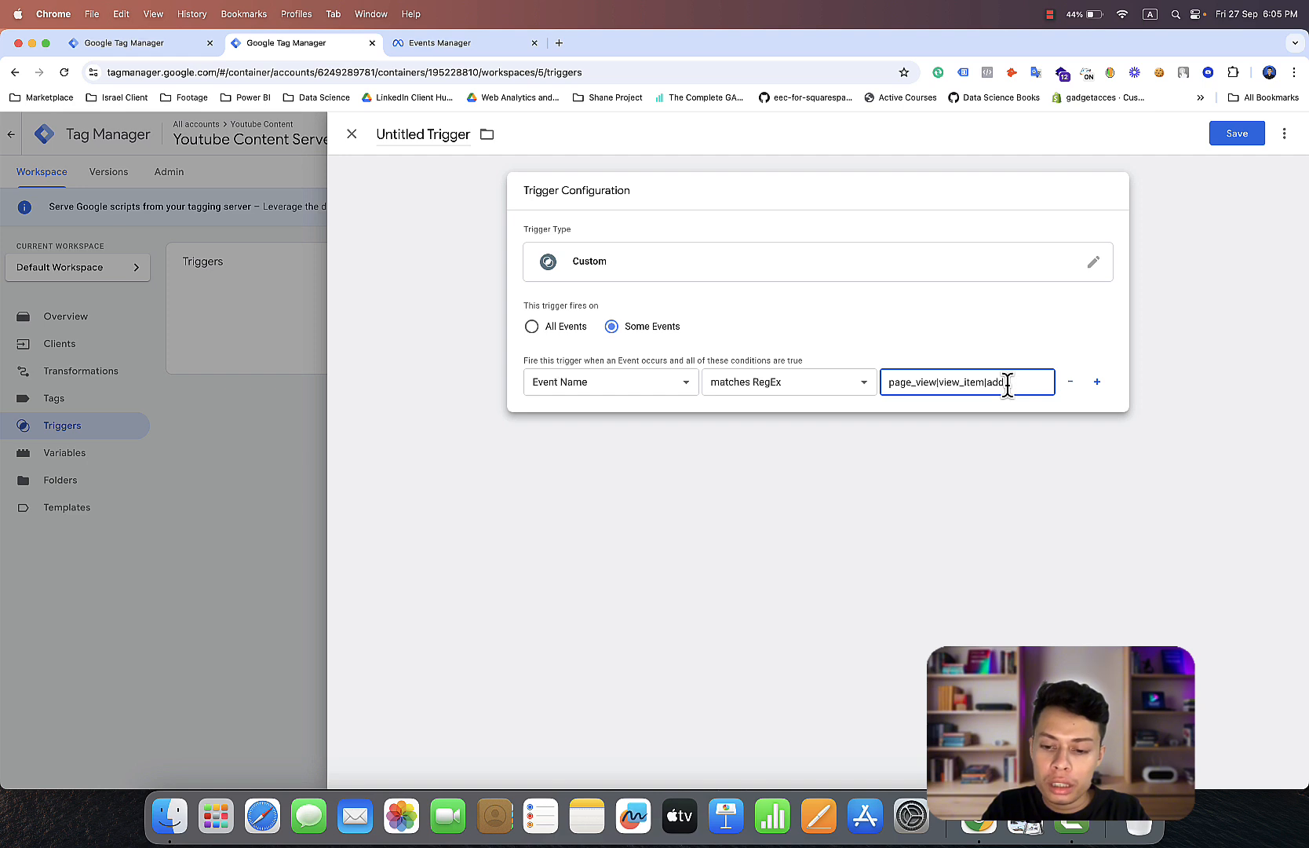
{"action": "type", "text": "_"}
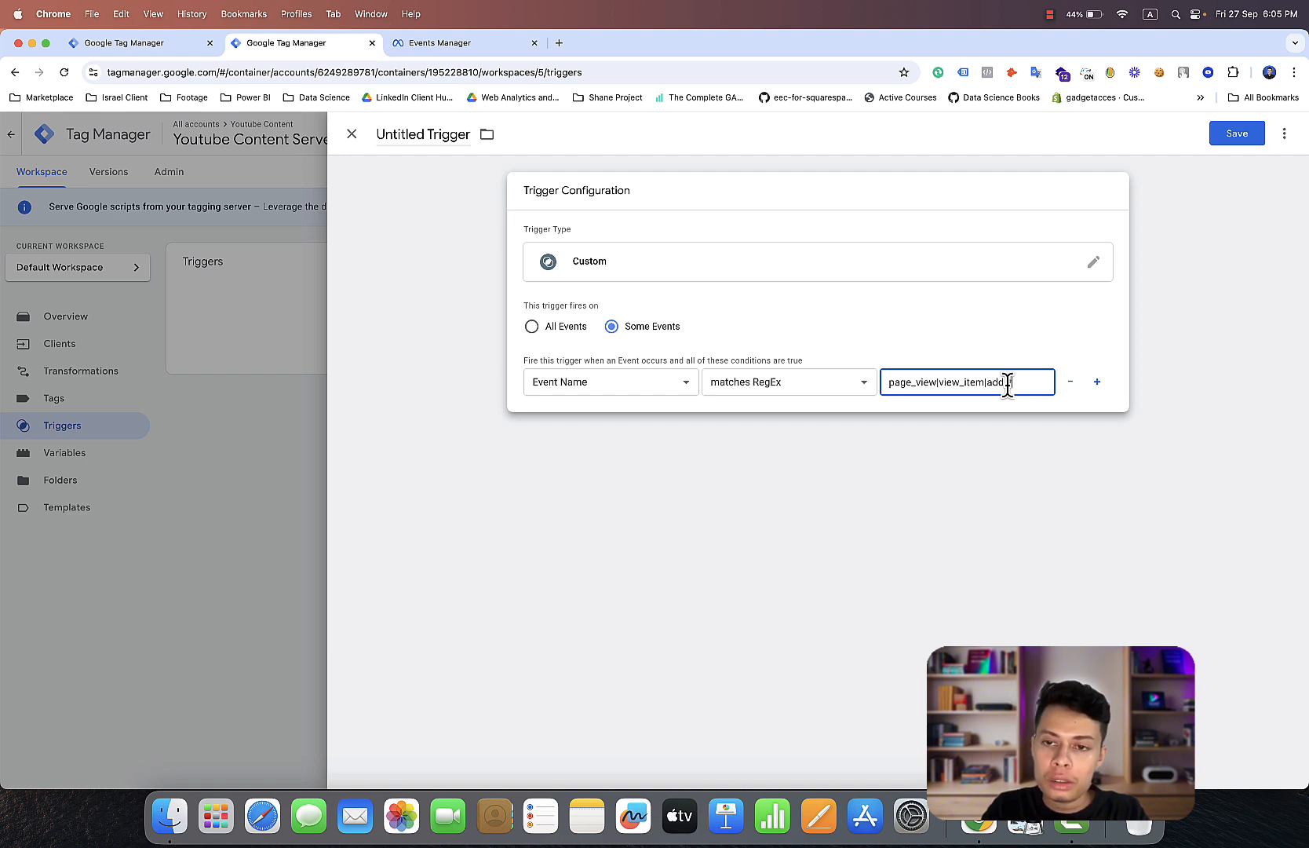
{"action": "type", "text": "to_"}
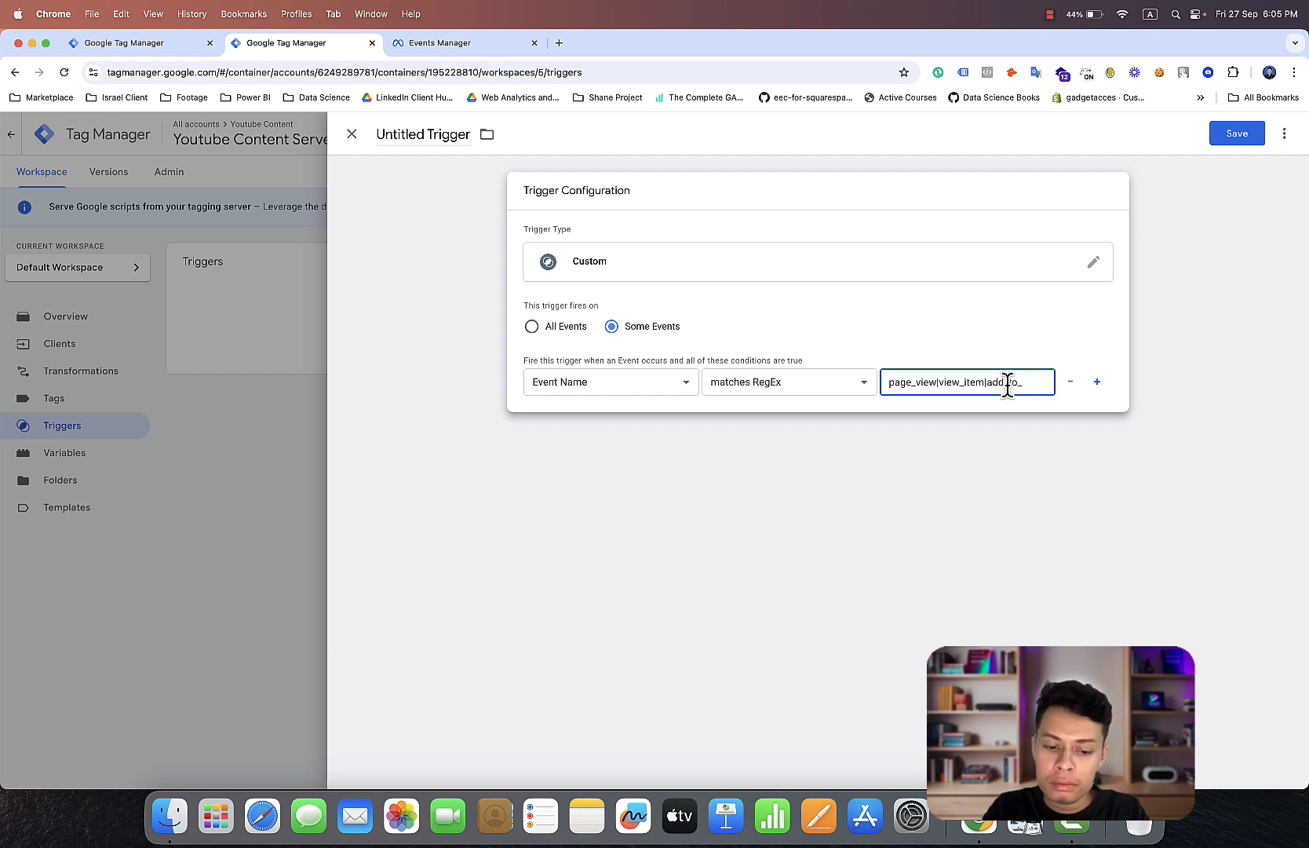
{"action": "type", "text": "cart"}
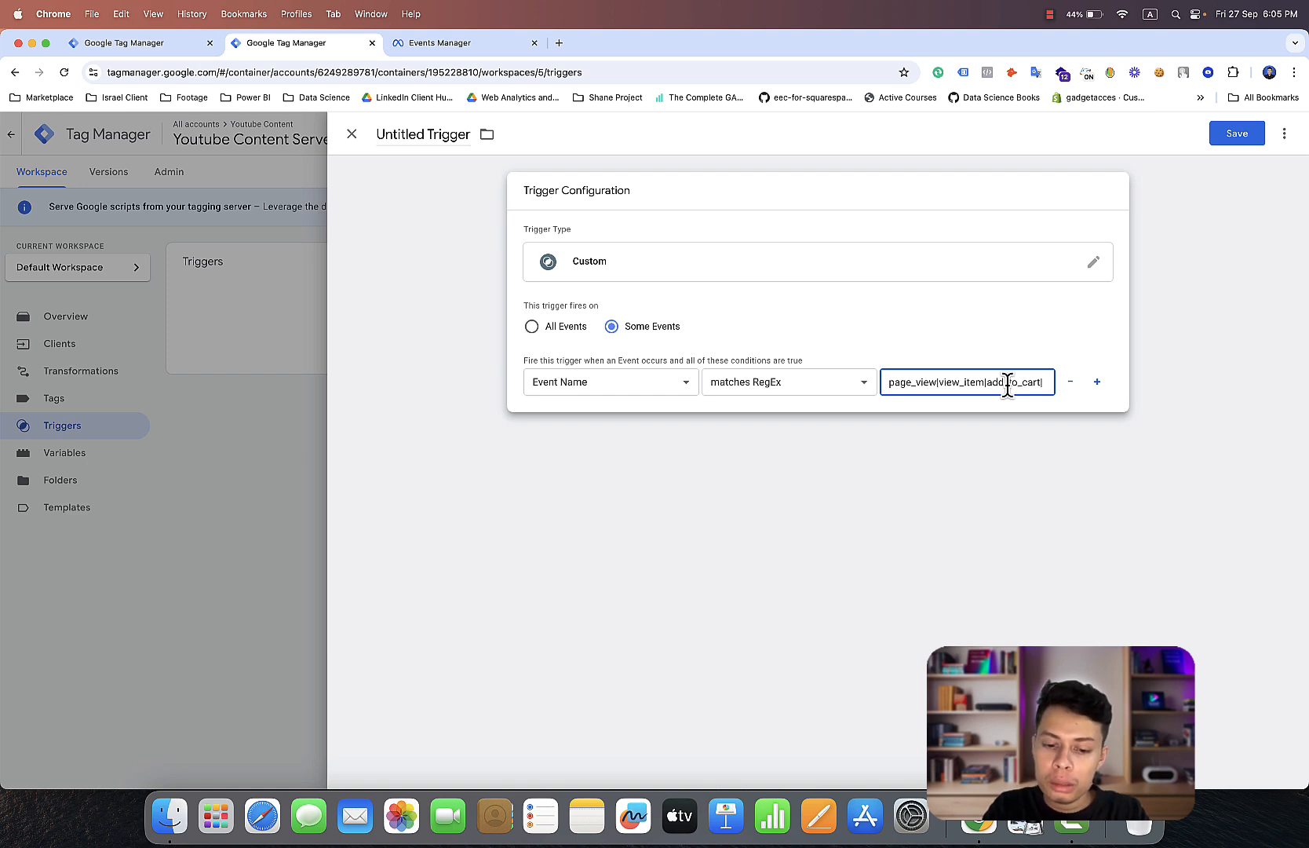
{"action": "type", "text": "|begi"}
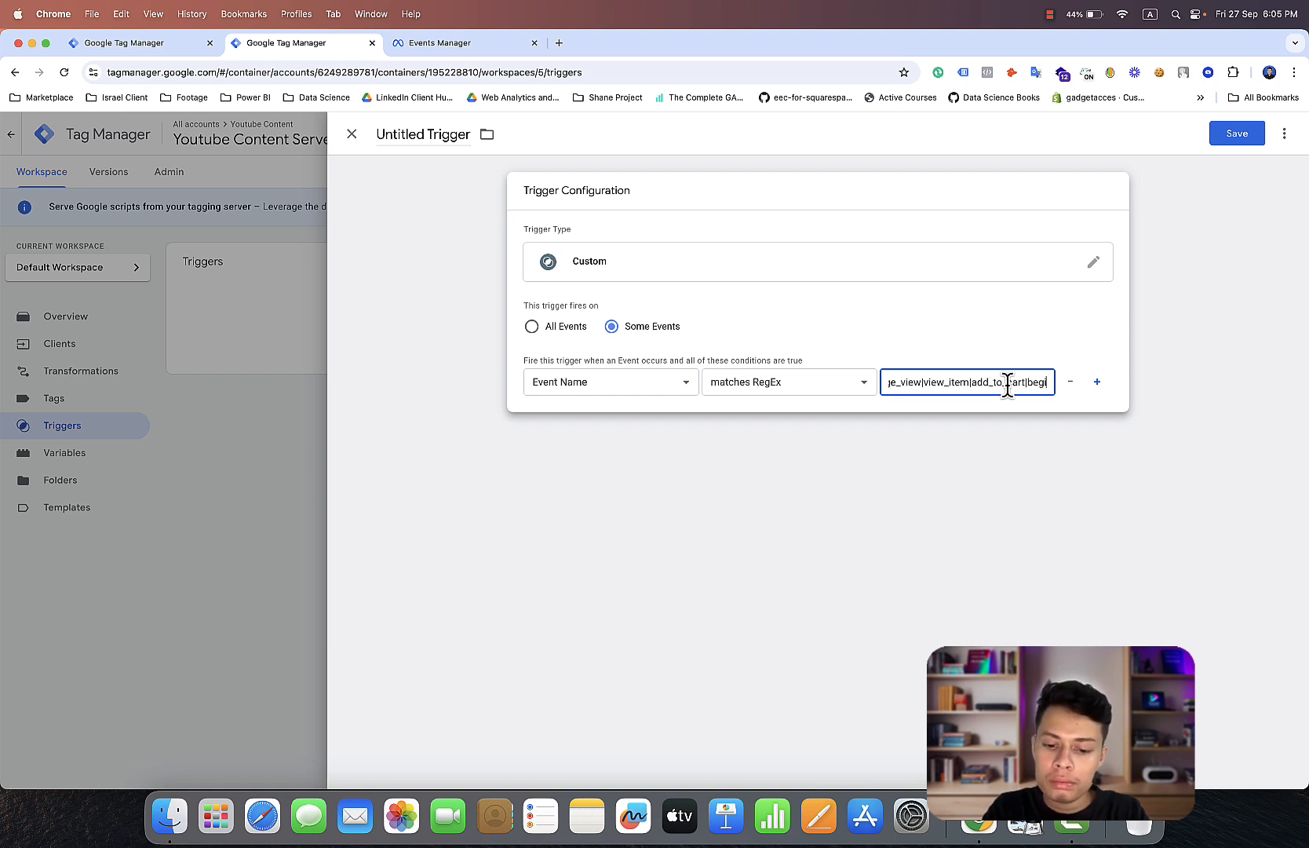
{"action": "type", "text": "n_"}
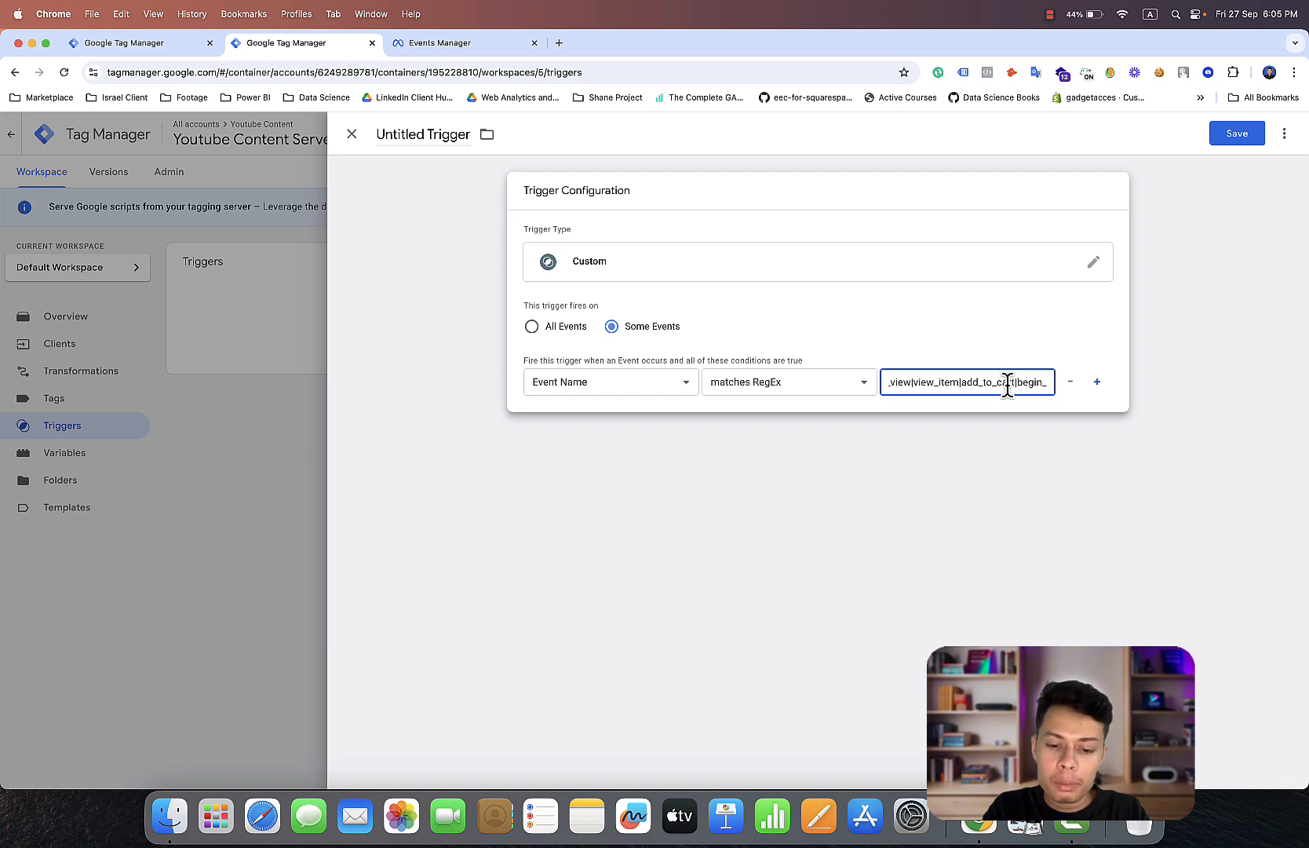
{"action": "type", "text": "checkout"}
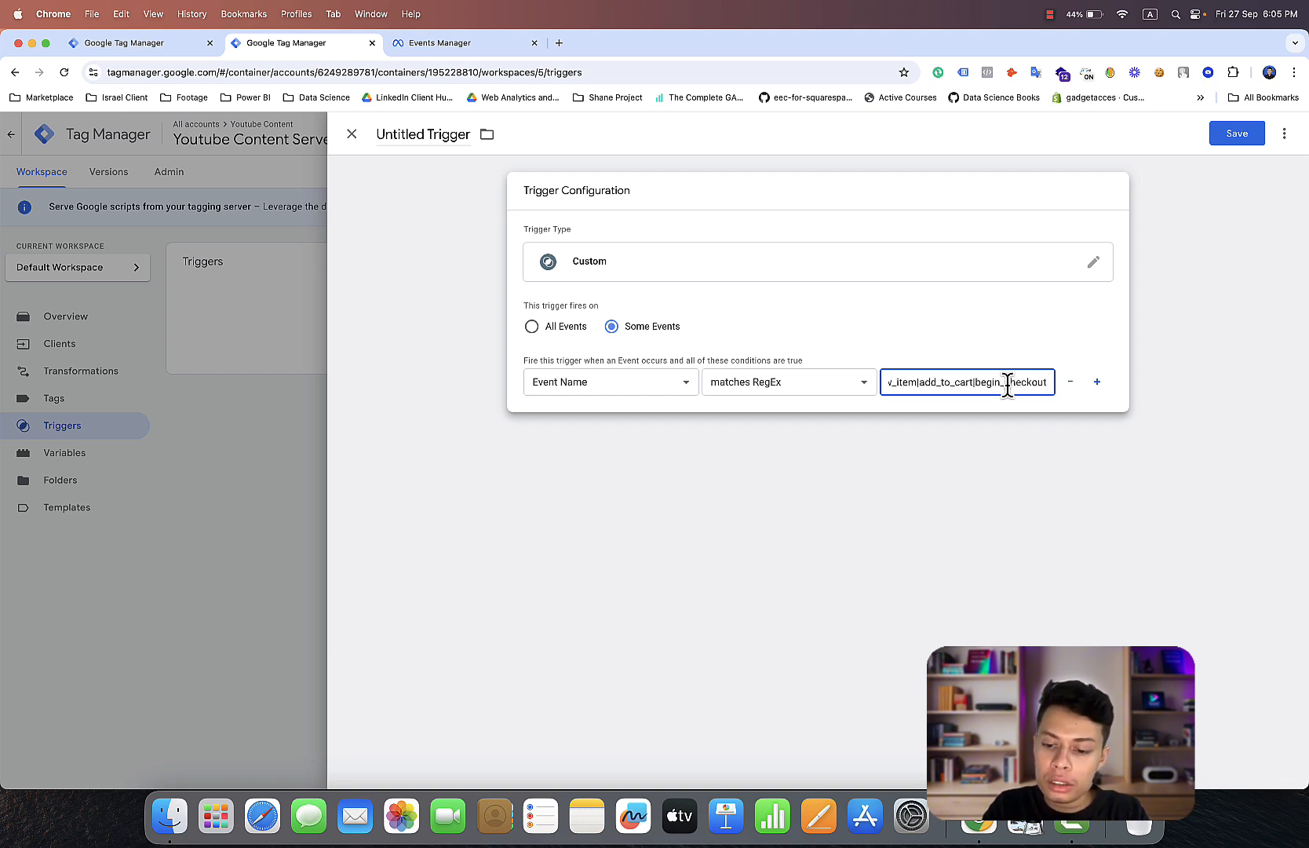
{"action": "type", "text": "|"}
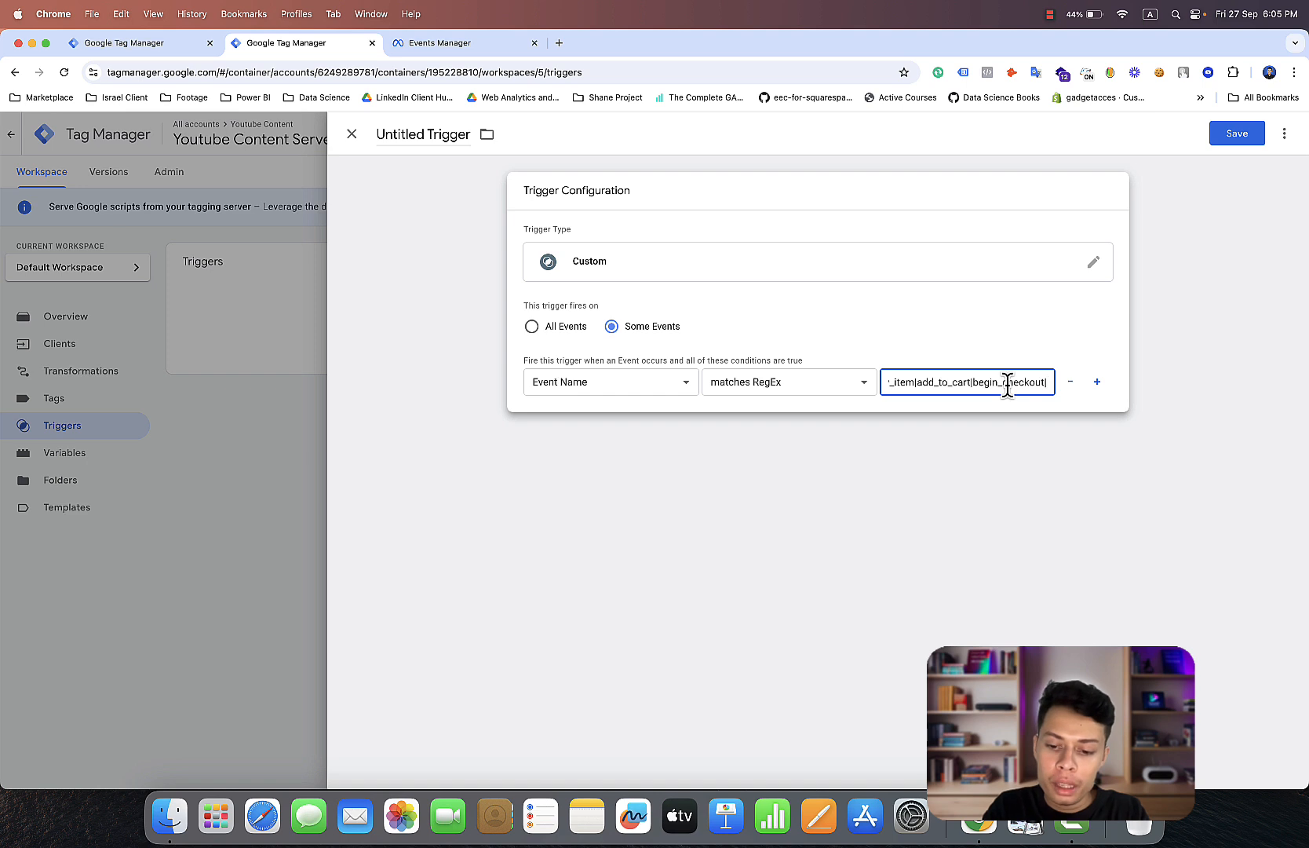
{"action": "type", "text": "pur"}
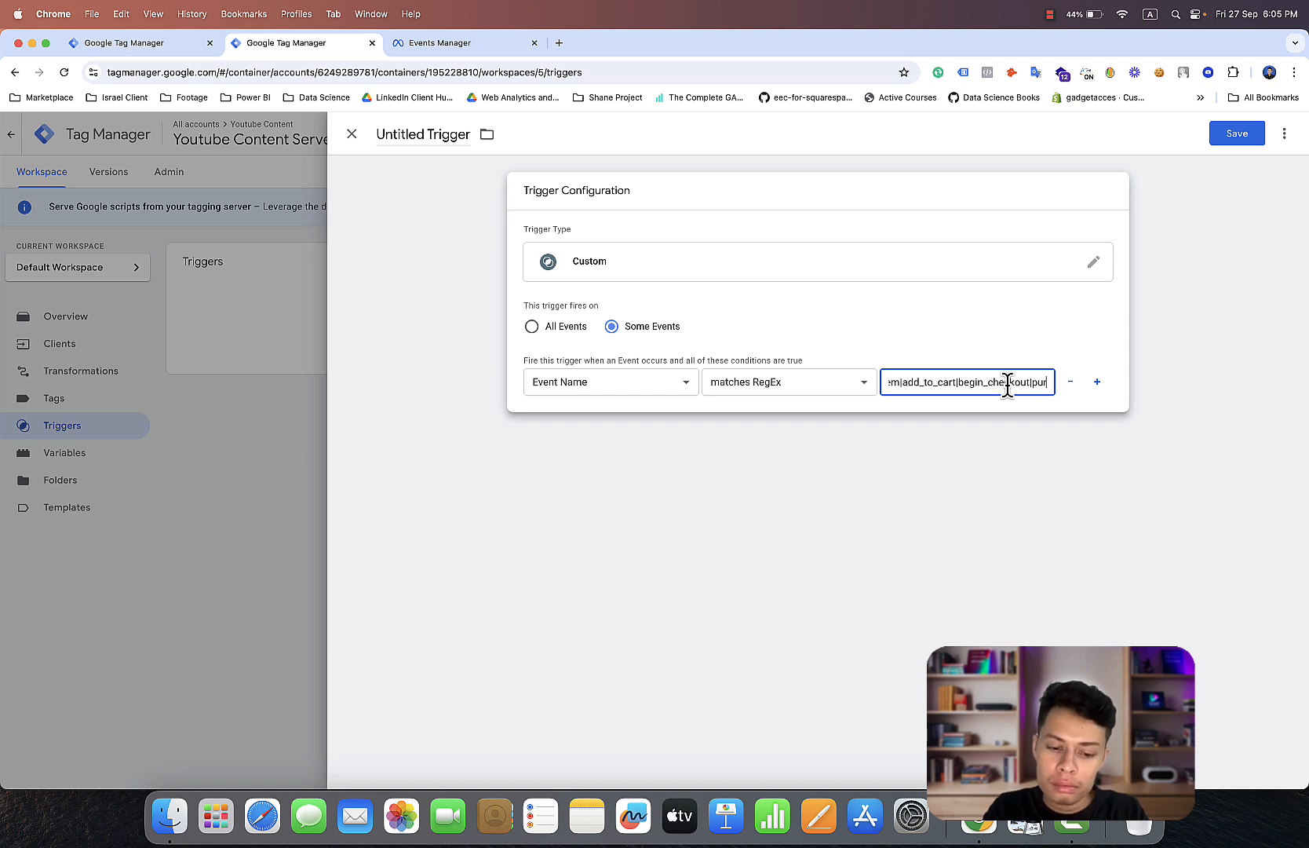
{"action": "type", "text": "chase"}
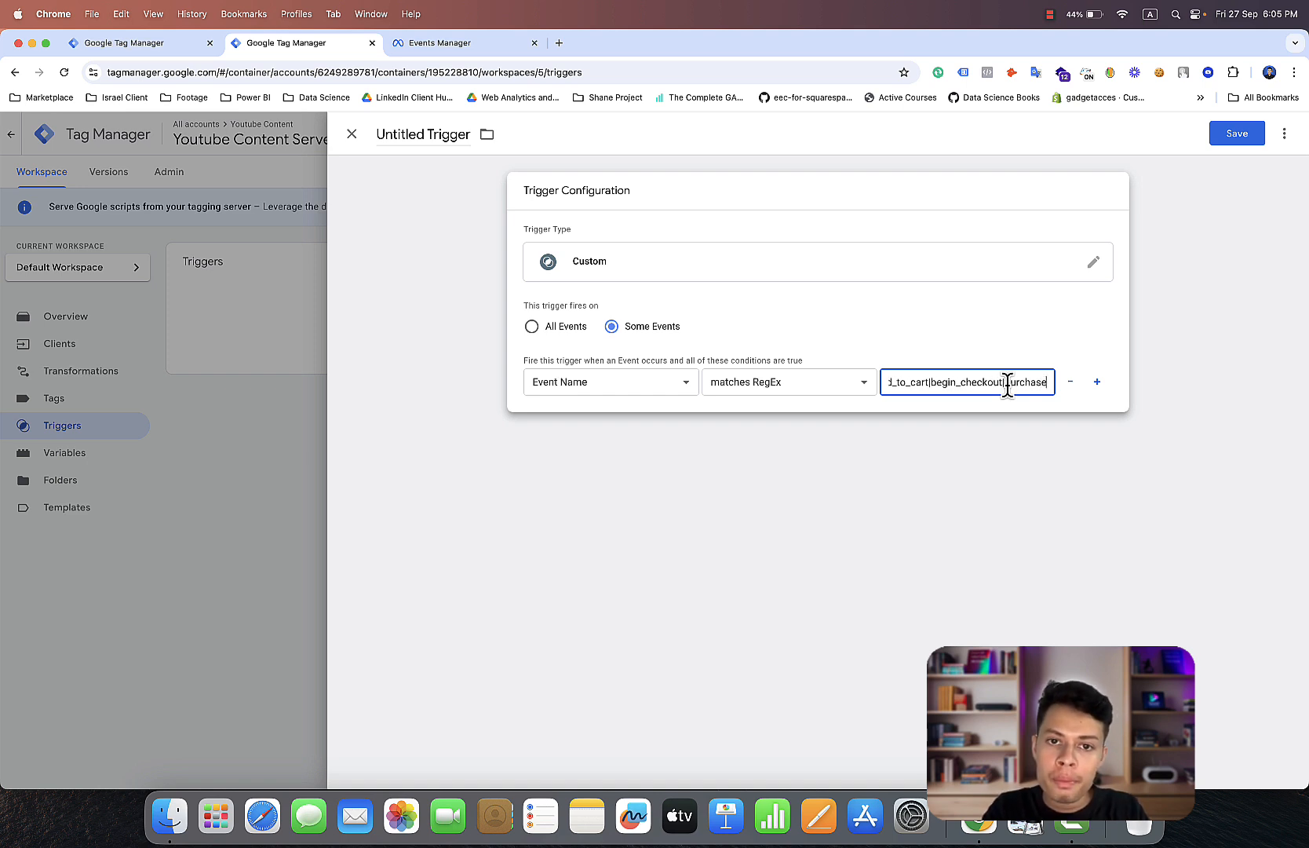
{"action": "left_click", "coordinate": [927, 196]}
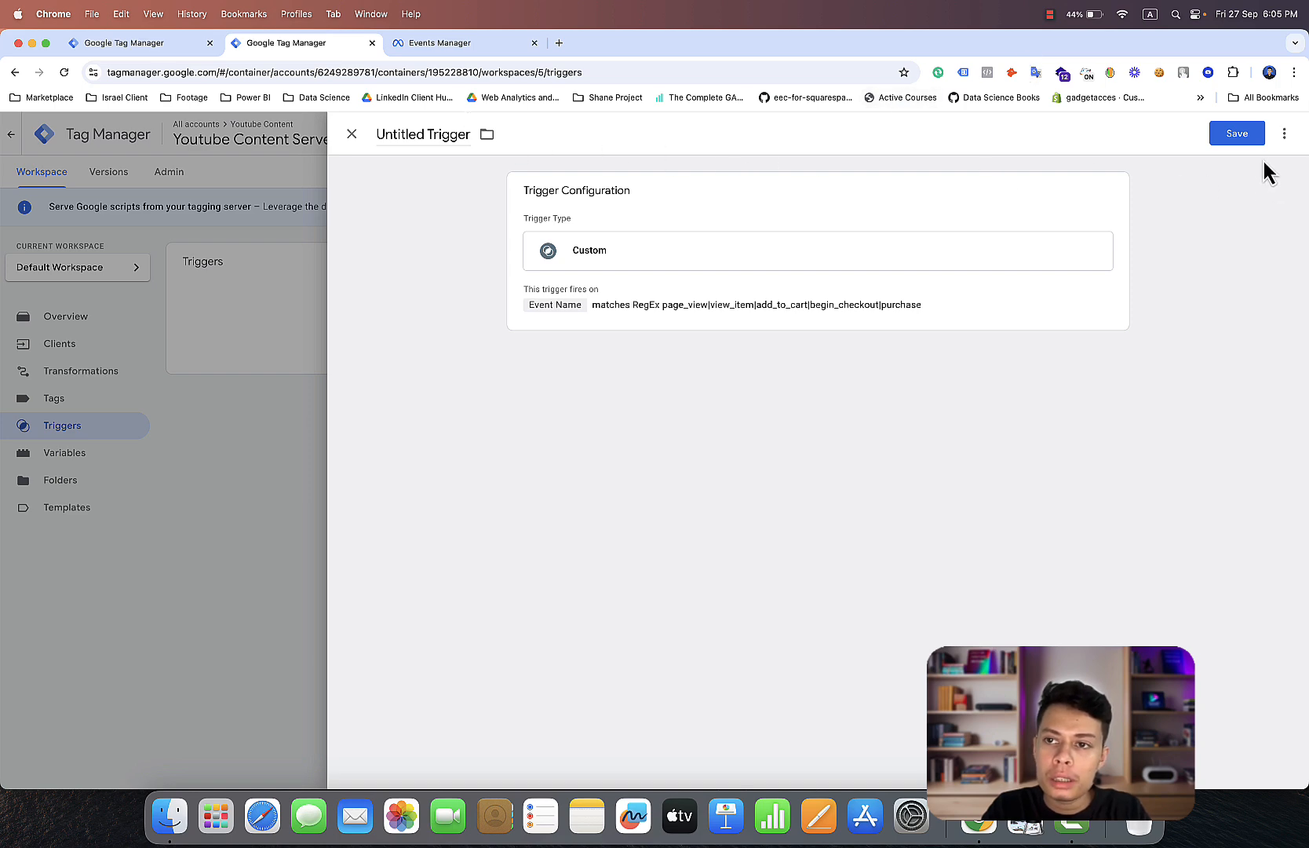
Save the trigger under the name FB CAPI
{"action": "left_click", "coordinate": [1246, 144]}
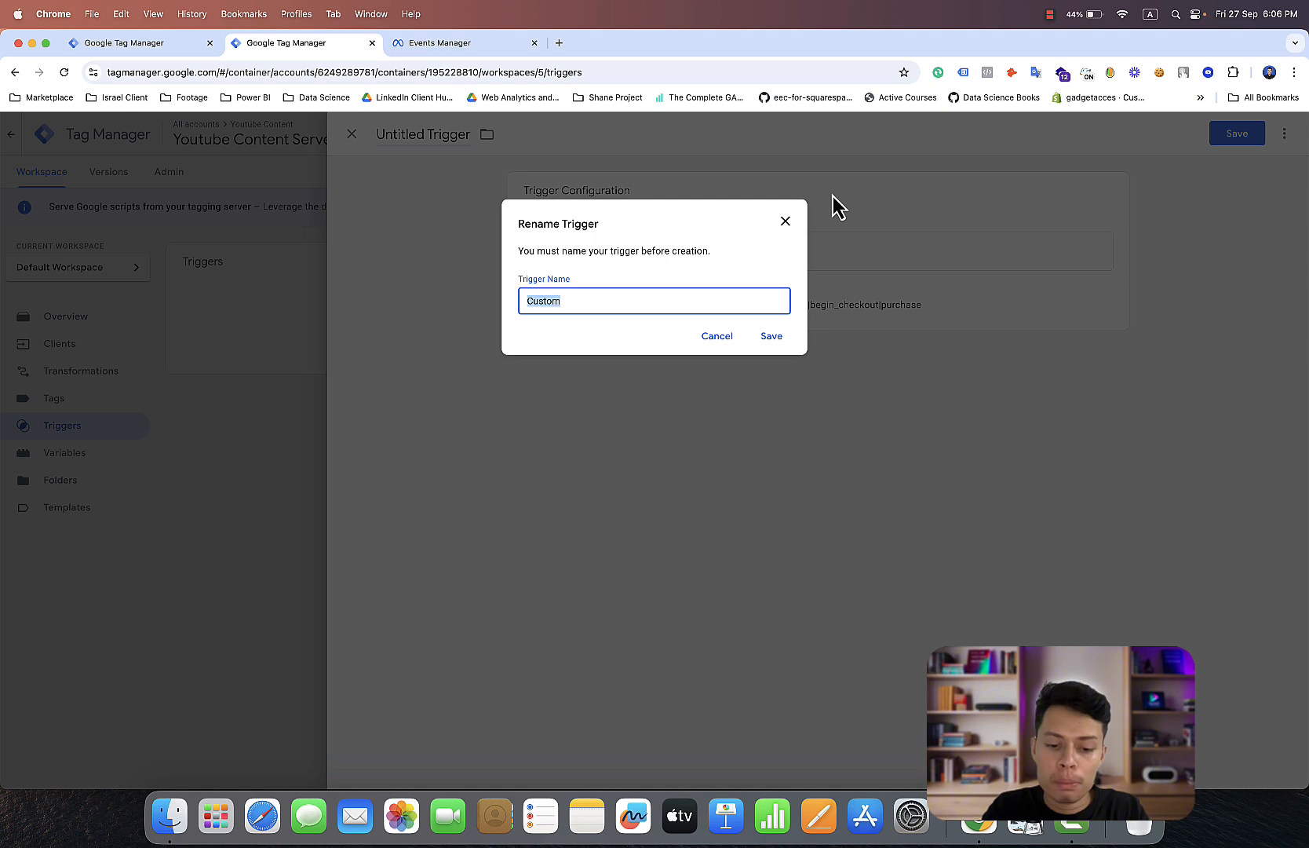
{"action": "type", "text": "FB "}
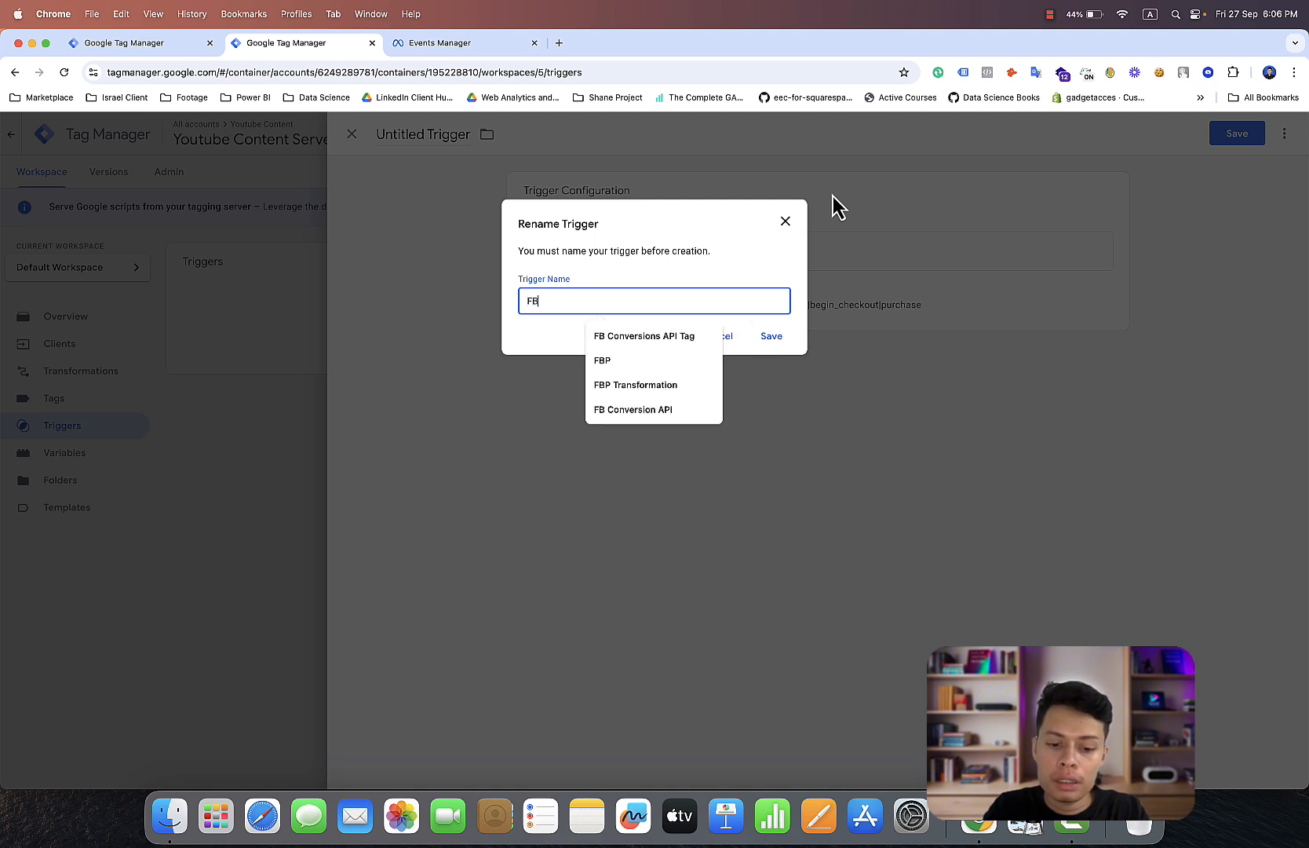
{"action": "type", "text": "C"}
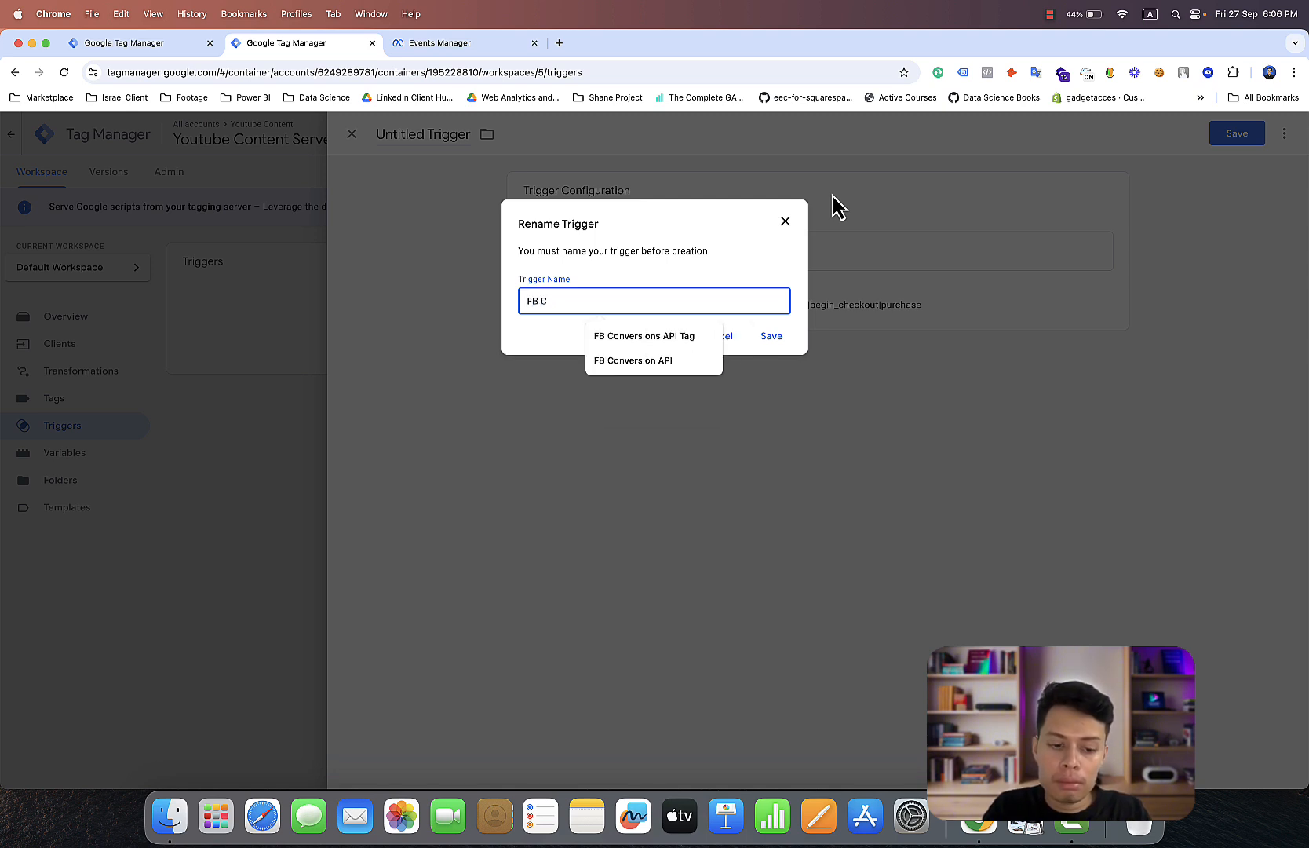
{"action": "type", "text": "API"}
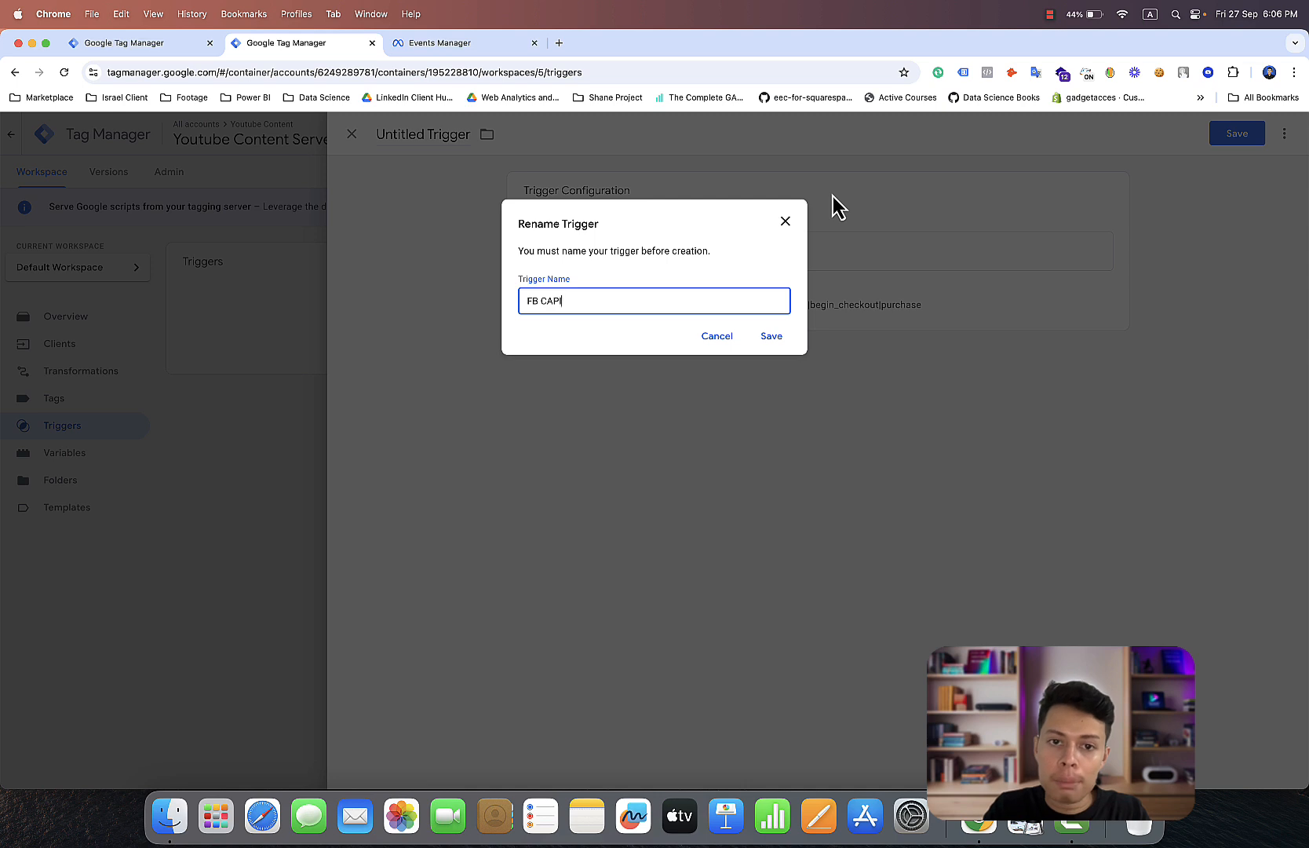
{"action": "left_click", "coordinate": [770, 336]}
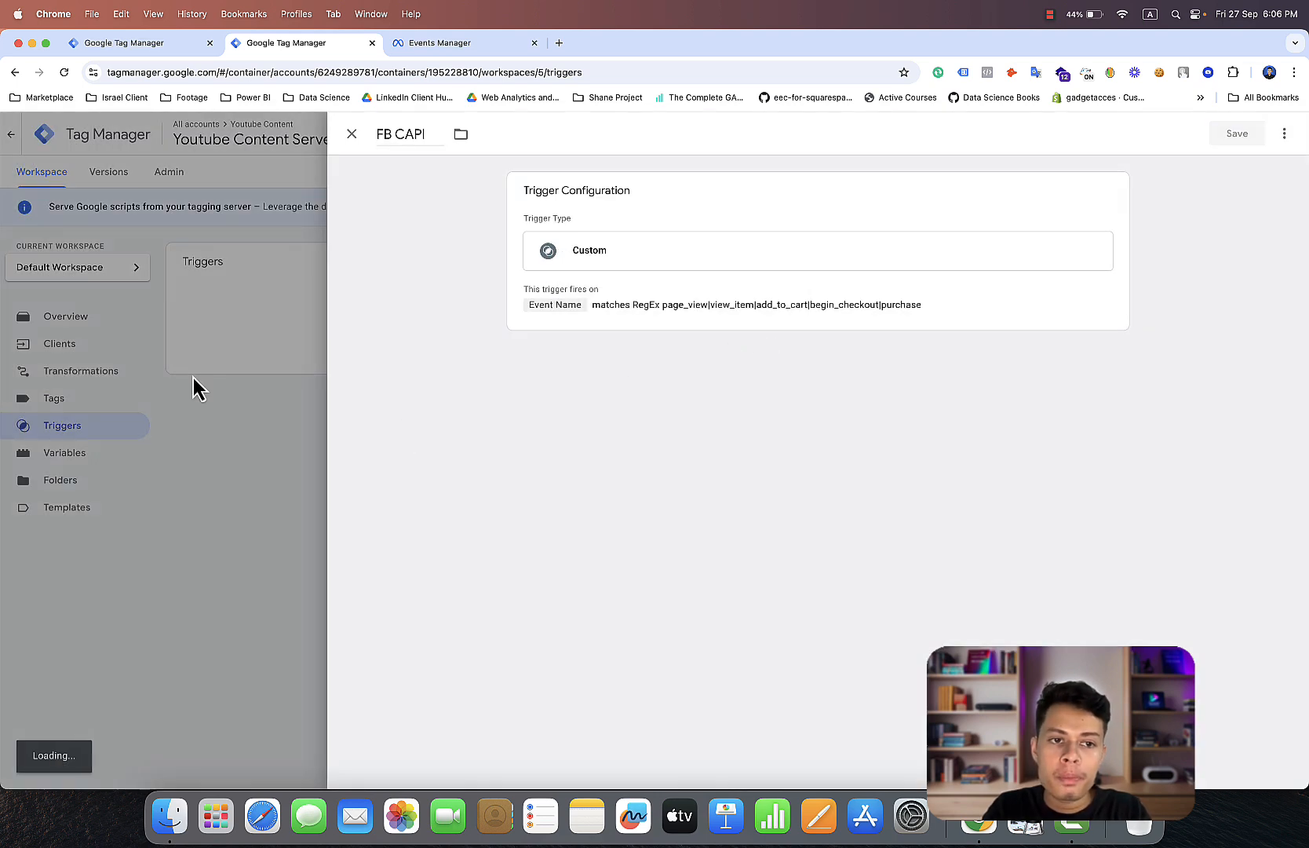
Start a new tag in the server container and browse the Community Template Gallery for its tag type
{"action": "left_click", "coordinate": [86, 400]}
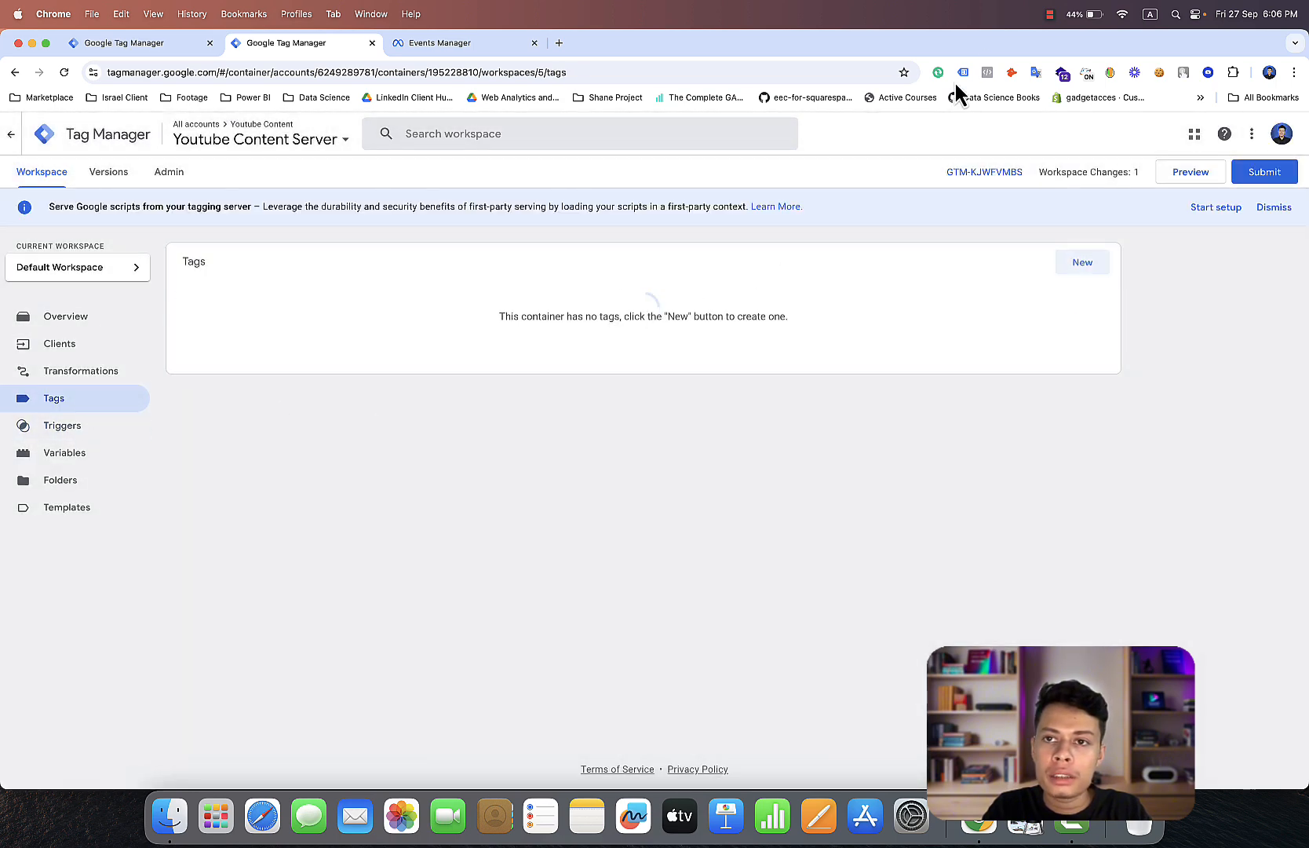
{"action": "left_click", "coordinate": [1055, 18]}
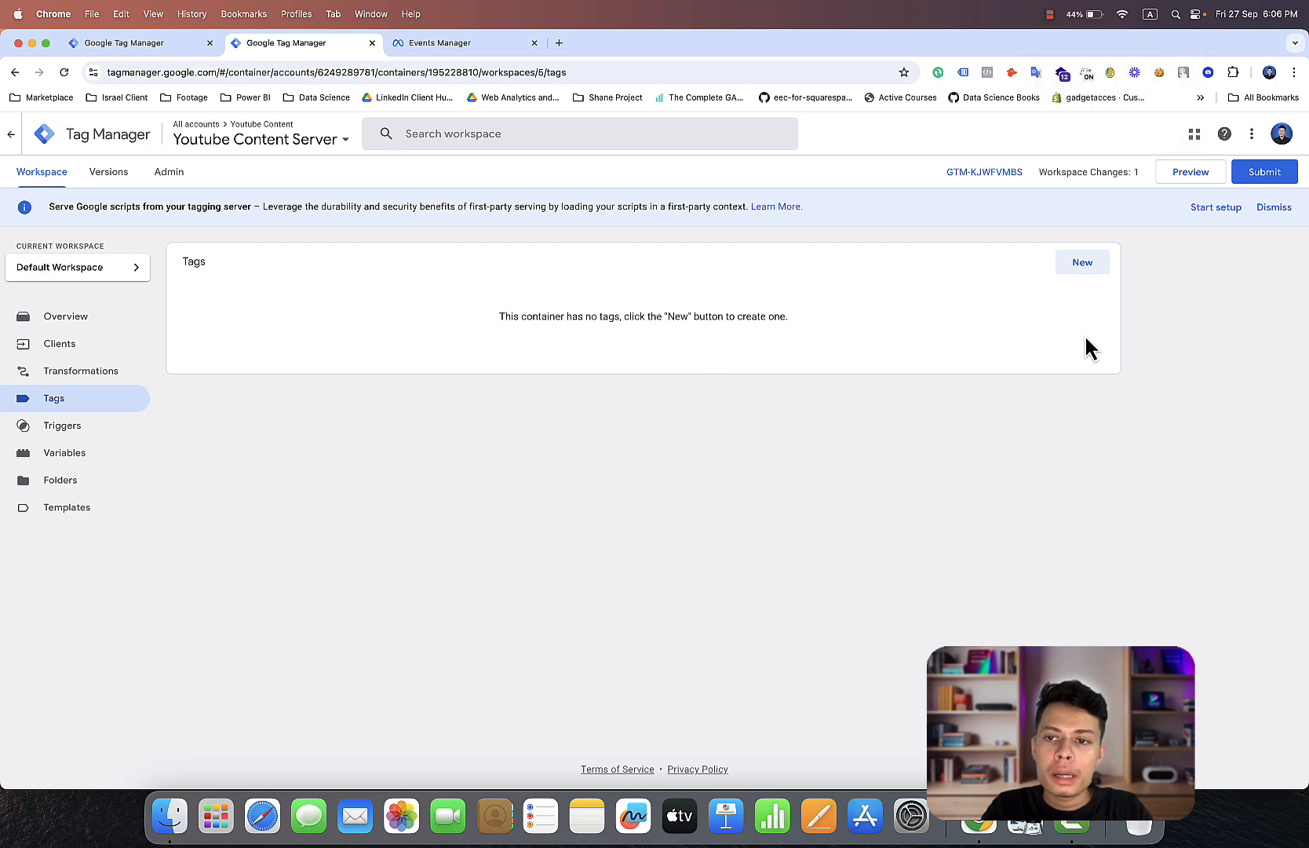
{"action": "left_click", "coordinate": [1091, 281]}
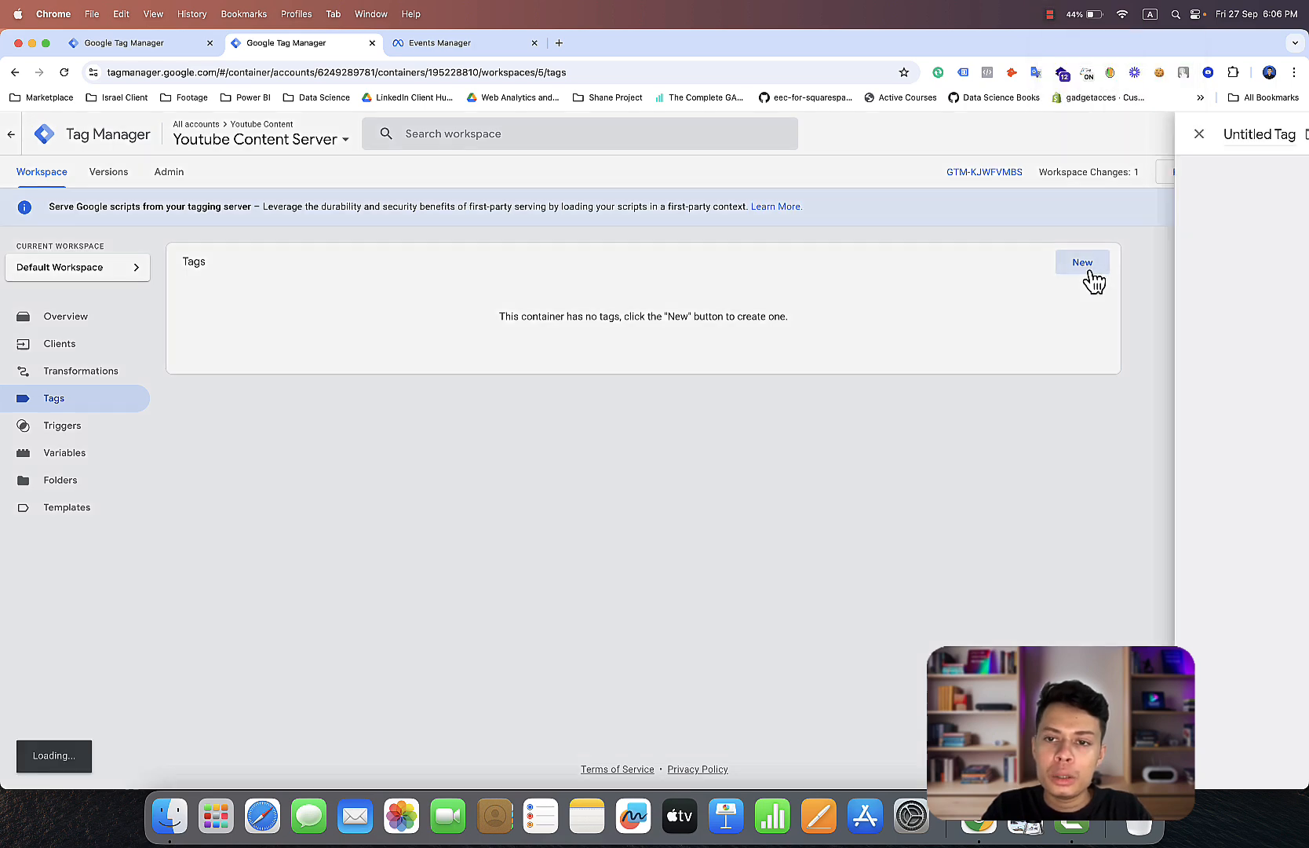
{"action": "left_click", "coordinate": [1090, 281]}
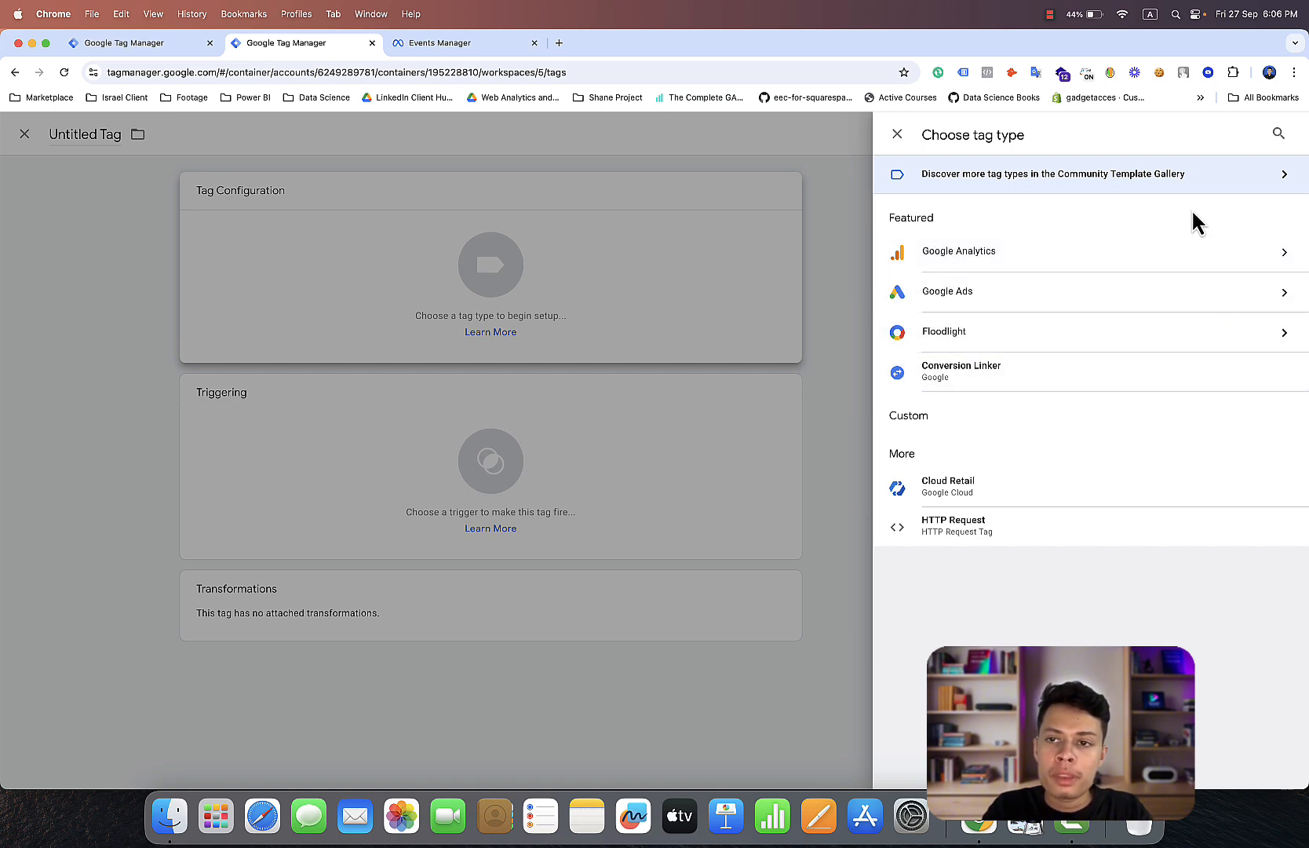
{"action": "left_click", "coordinate": [1175, 182]}
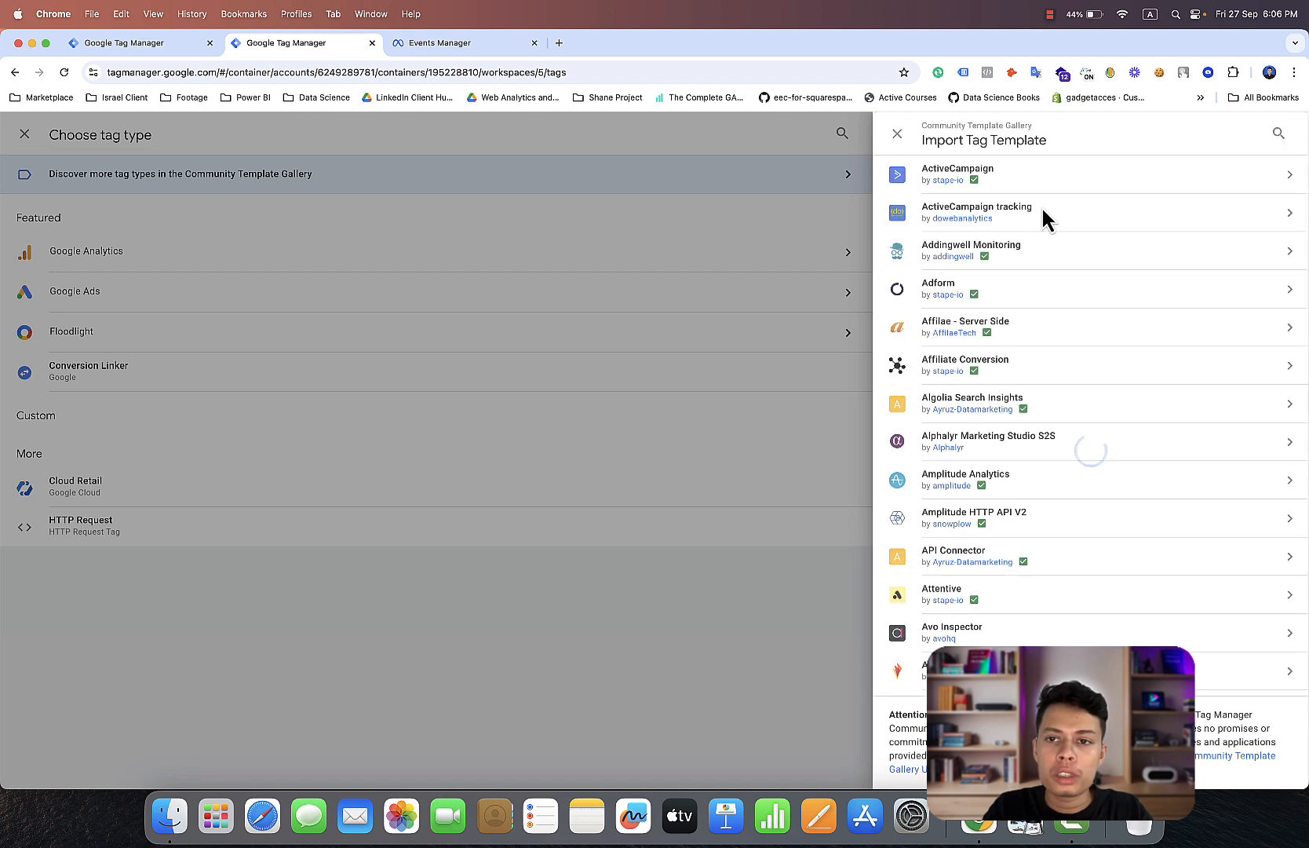
Search the gallery for "fac" and add the Conversions API Tag template by facebookincubator to the workspace
{"action": "left_click", "coordinate": [1278, 135]}
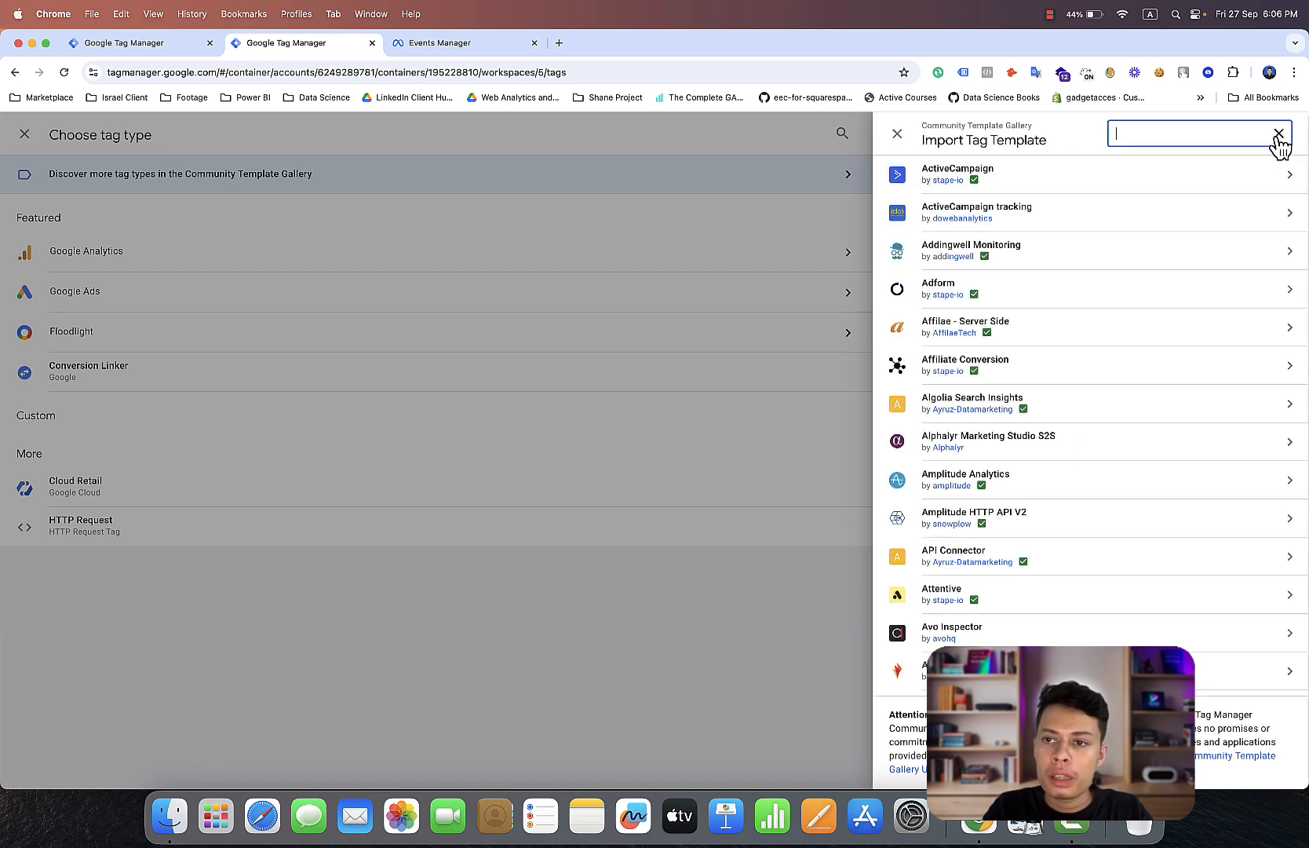
{"action": "type", "text": "fa"}
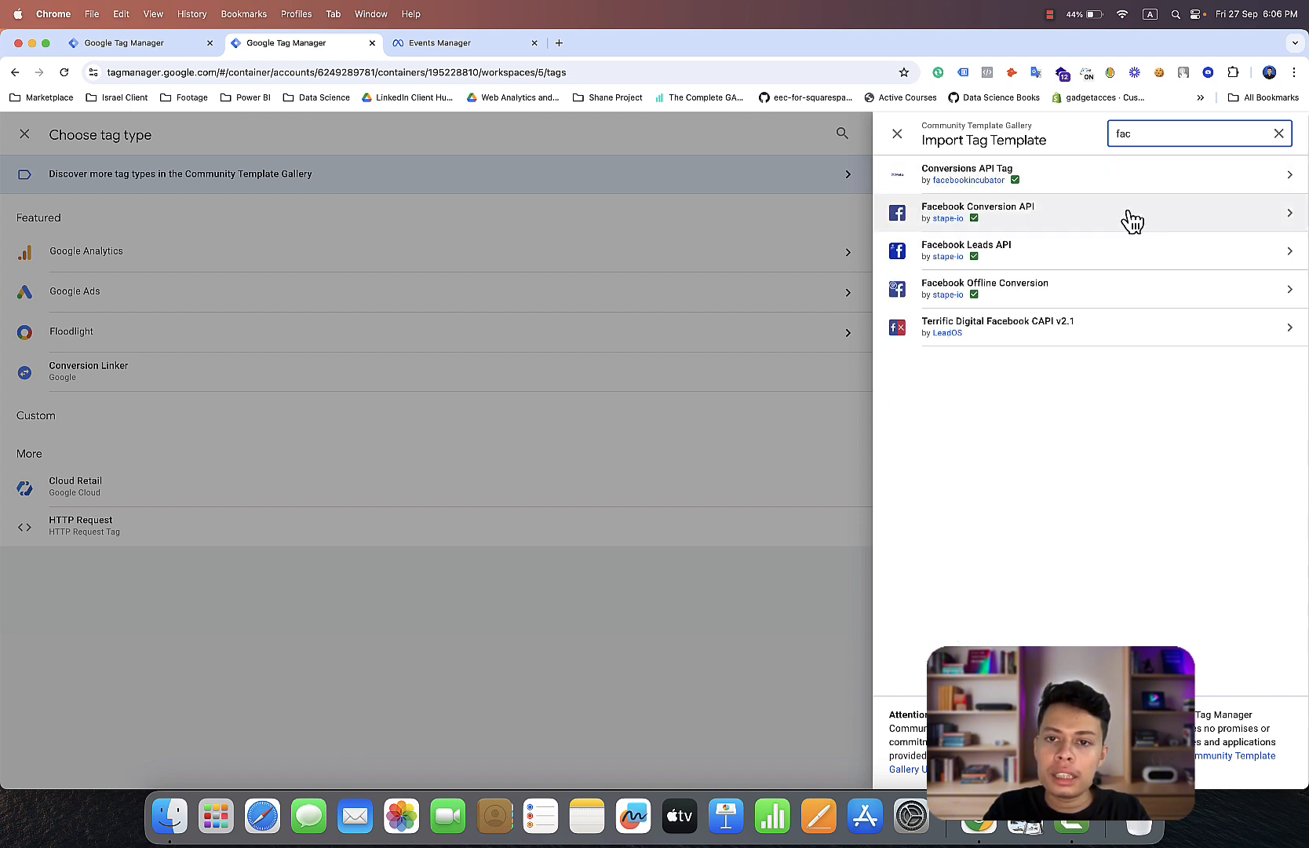
{"action": "type", "text": "c"}
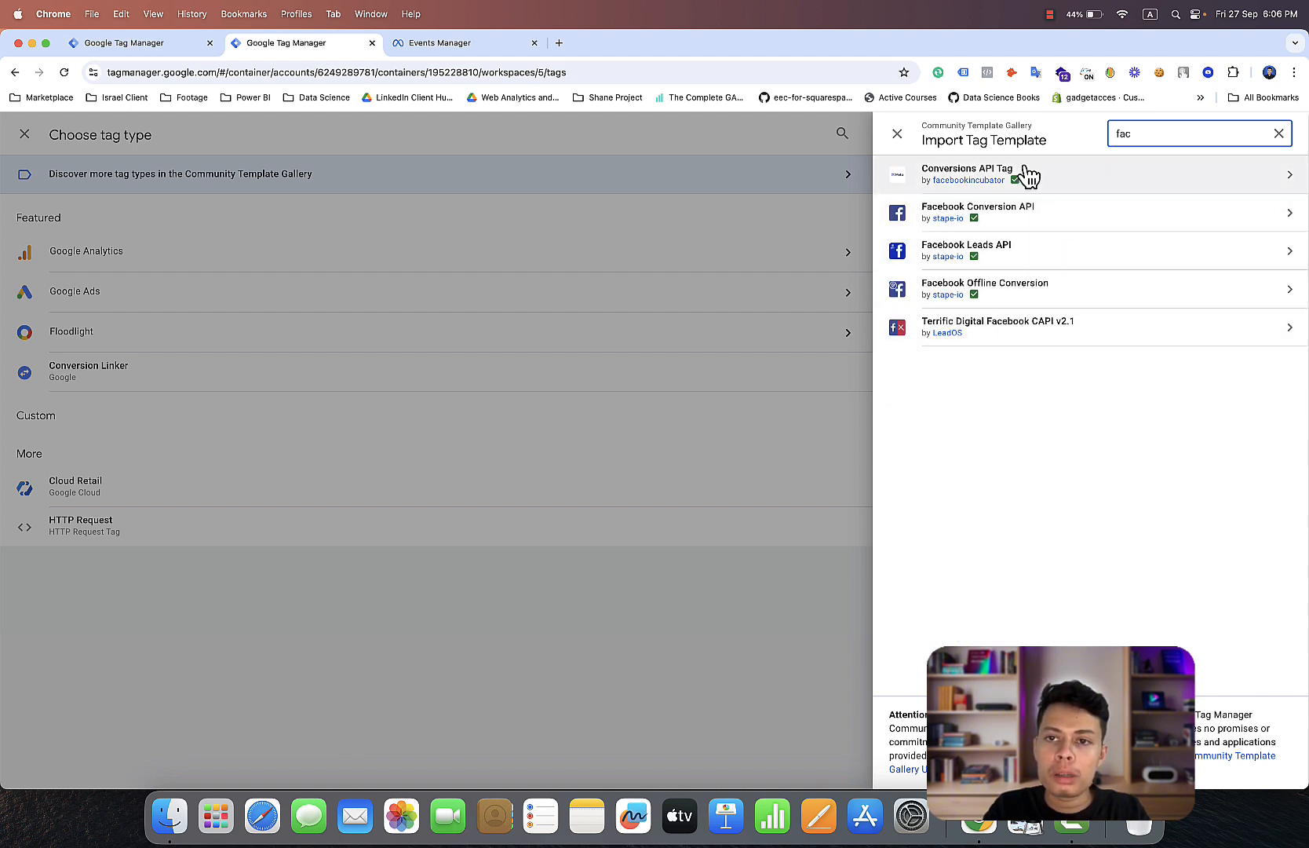
{"action": "left_click", "coordinate": [1067, 188]}
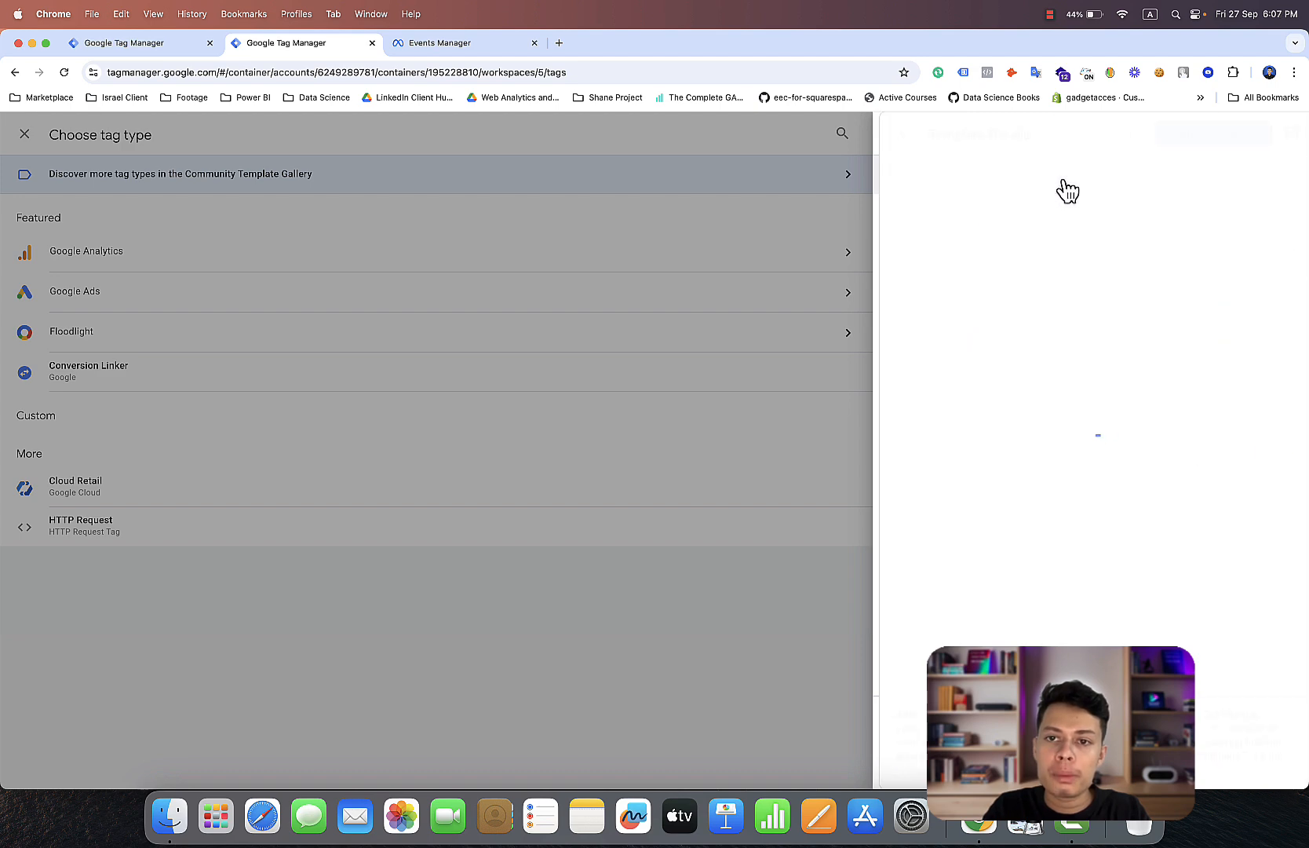
{"action": "left_click", "coordinate": [1206, 135]}
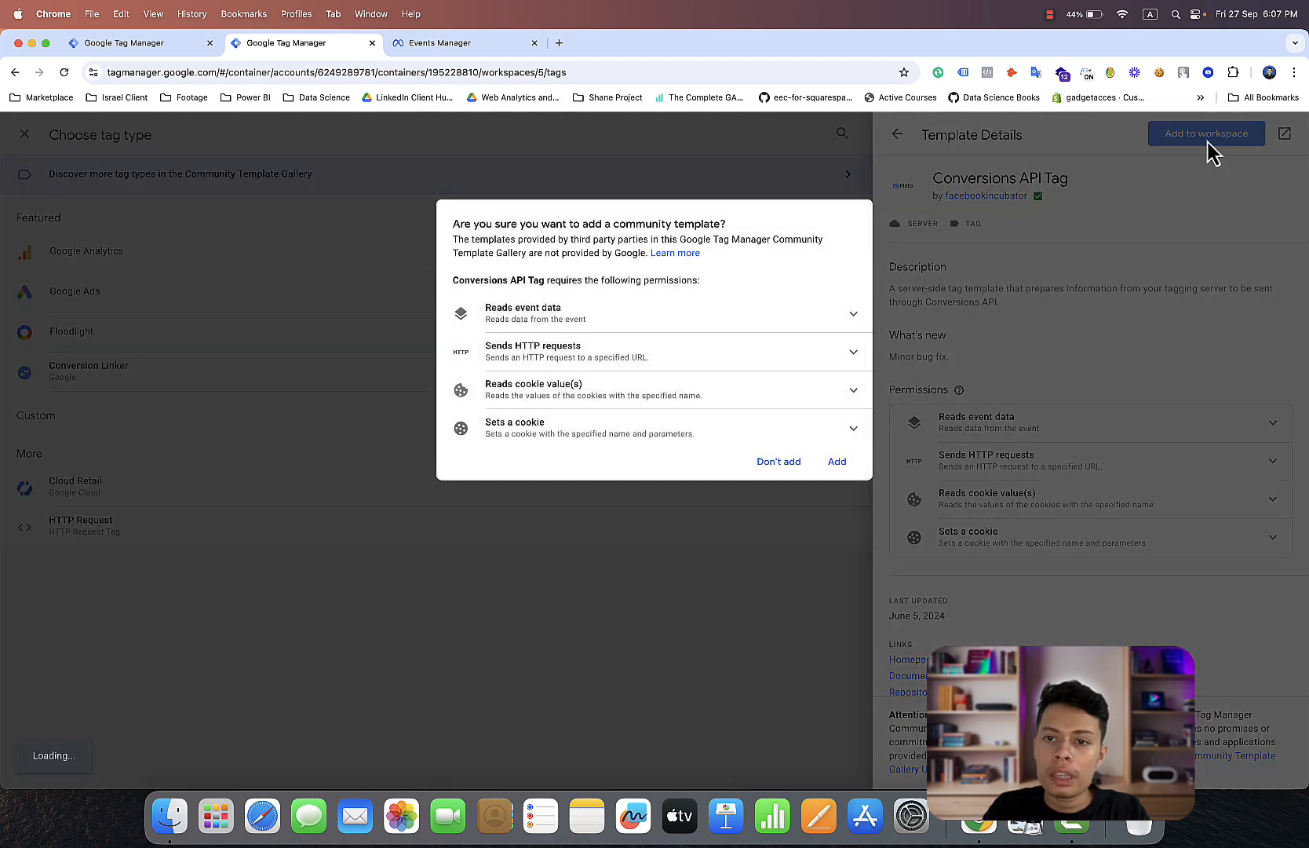
{"action": "left_click", "coordinate": [836, 462]}
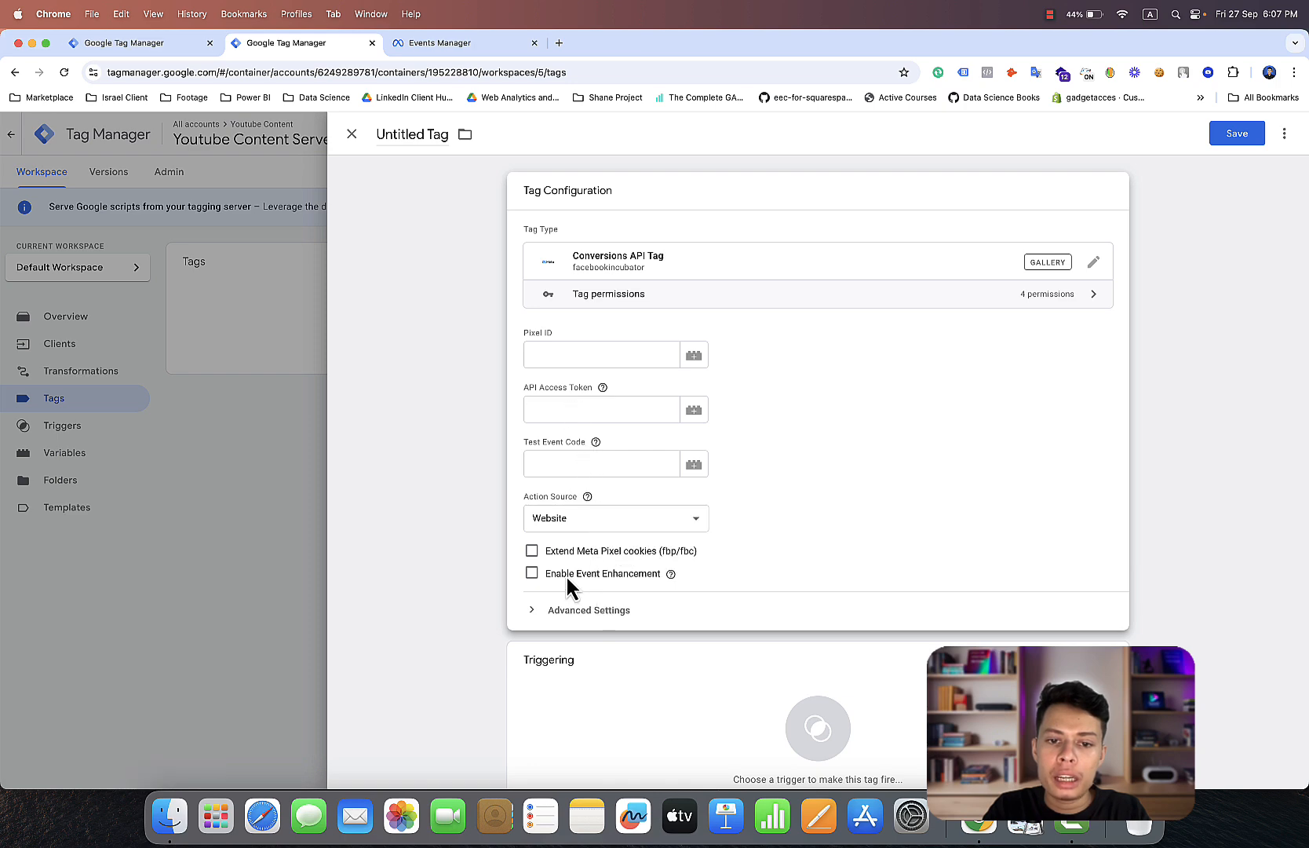
Assign the FB CAPI trigger to the tag and enable Extend Meta Pixel cookies and Event Enhancement, with Website as the action source
{"action": "left_click", "coordinate": [605, 677]}
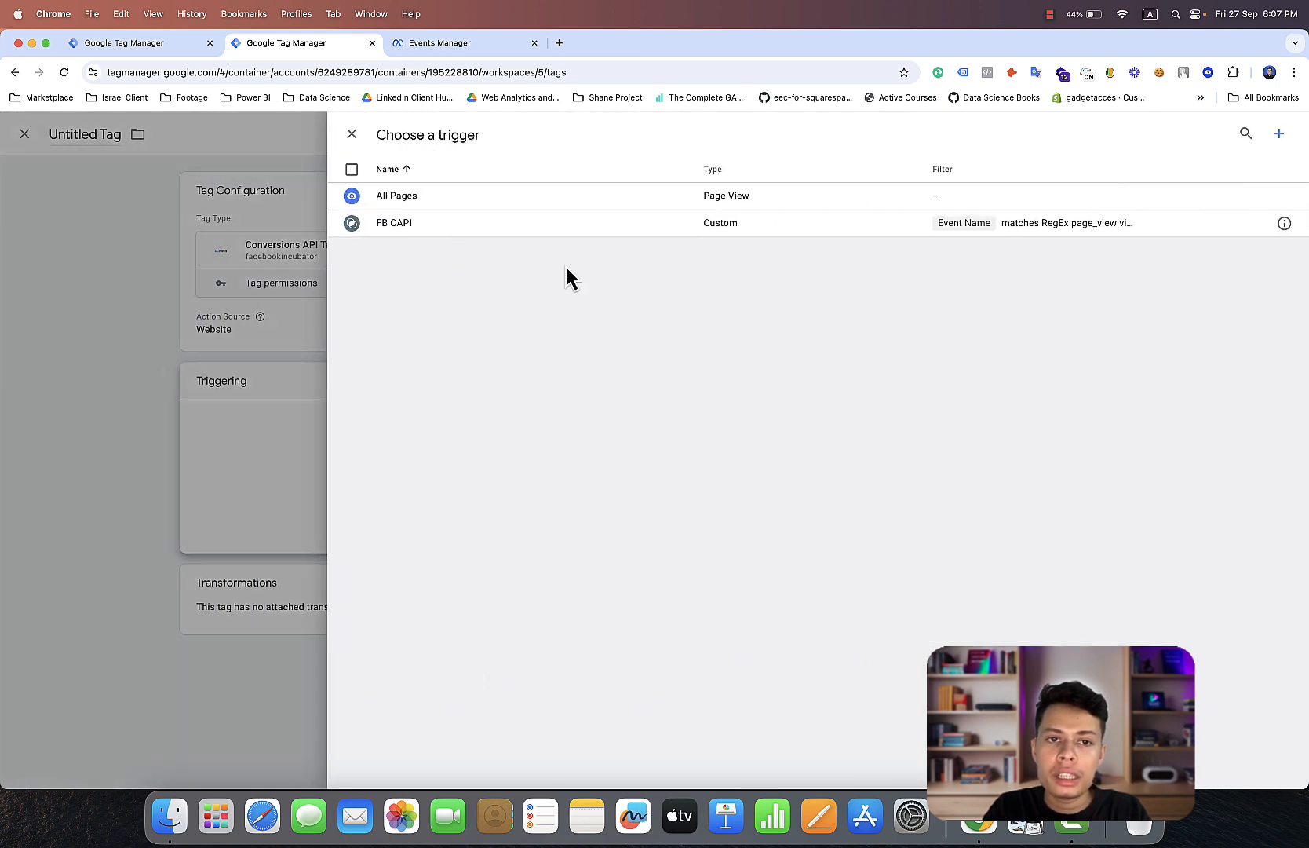
{"action": "left_click", "coordinate": [566, 226]}
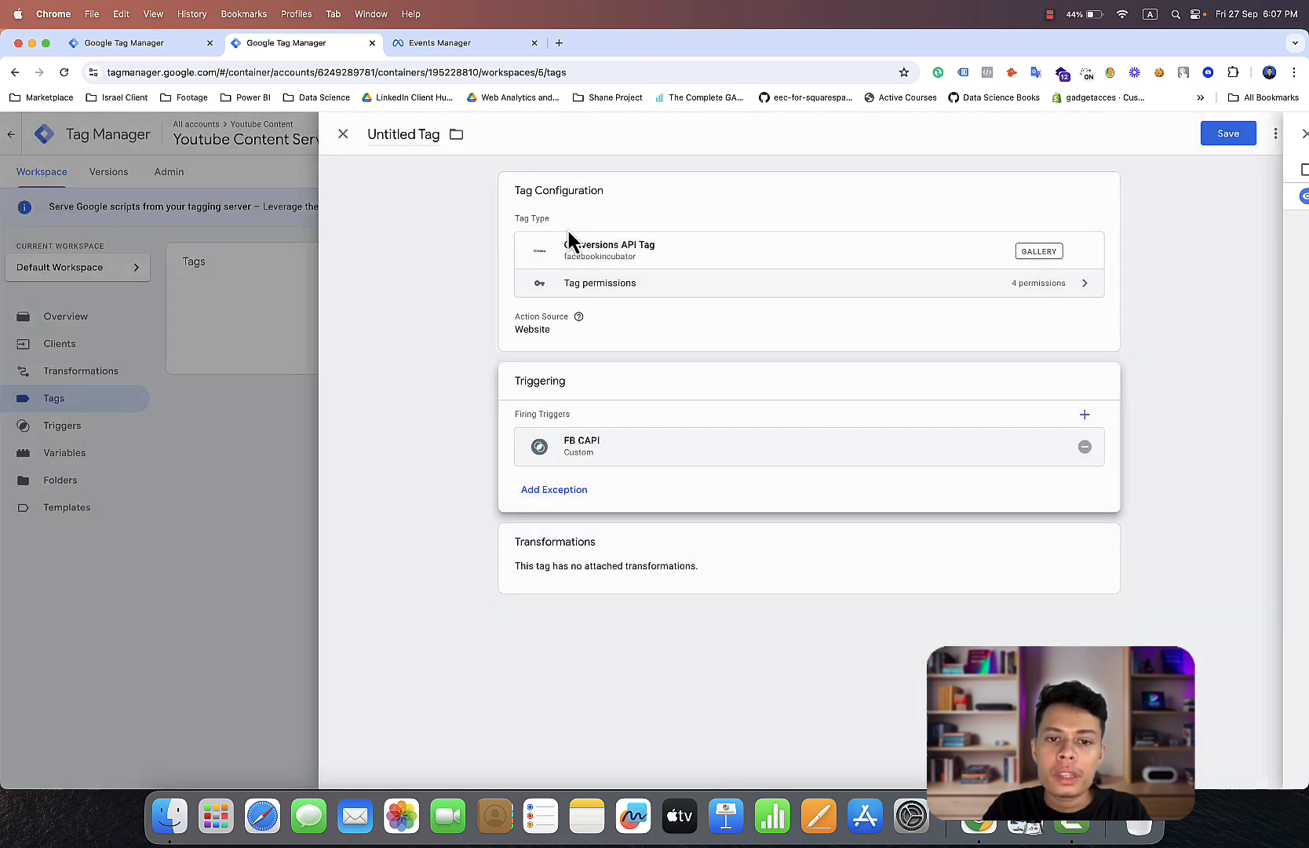
{"action": "left_click", "coordinate": [694, 217]}
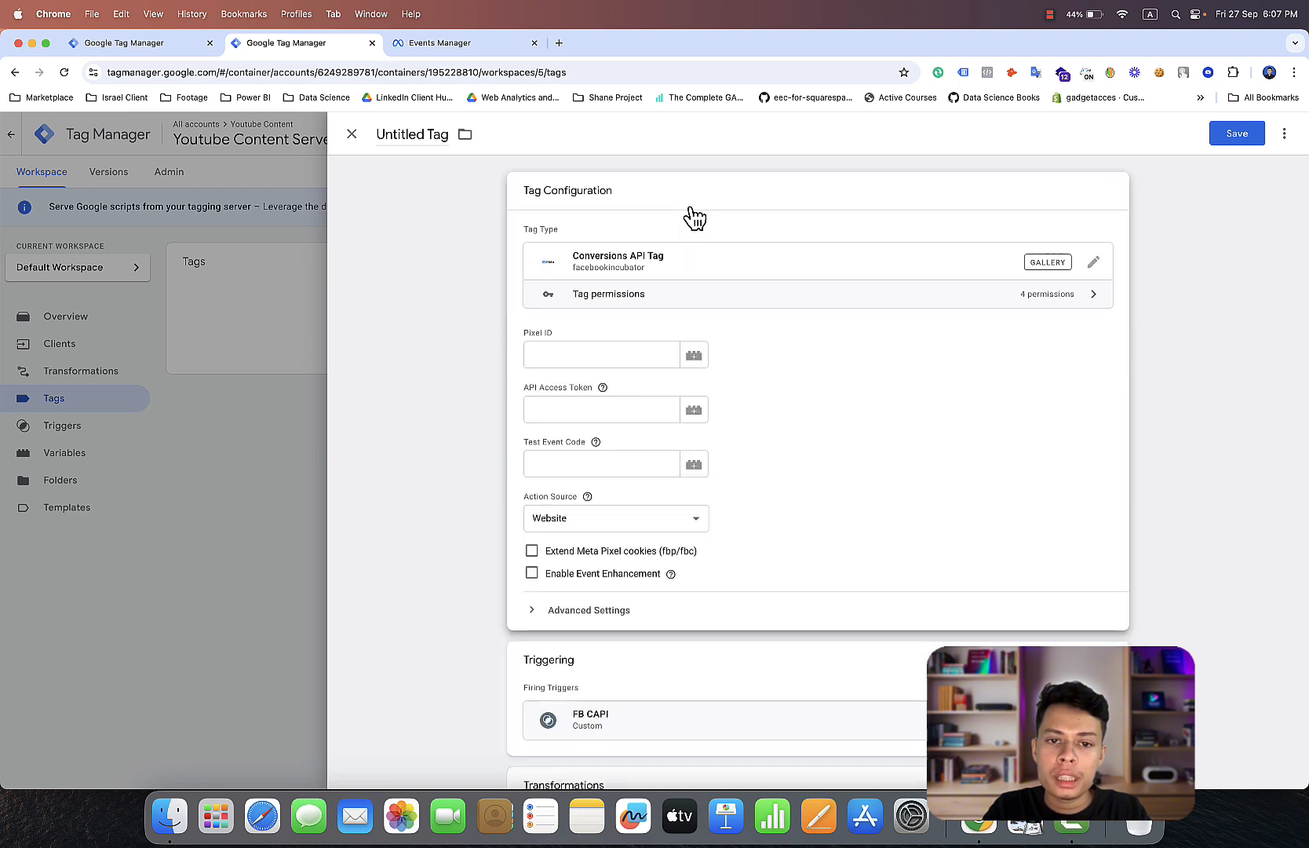
{"action": "left_click", "coordinate": [534, 552]}
{"action": "left_click", "coordinate": [532, 574]}
{"action": "left_click", "coordinate": [573, 519]}
{"action": "left_click", "coordinate": [578, 519]}
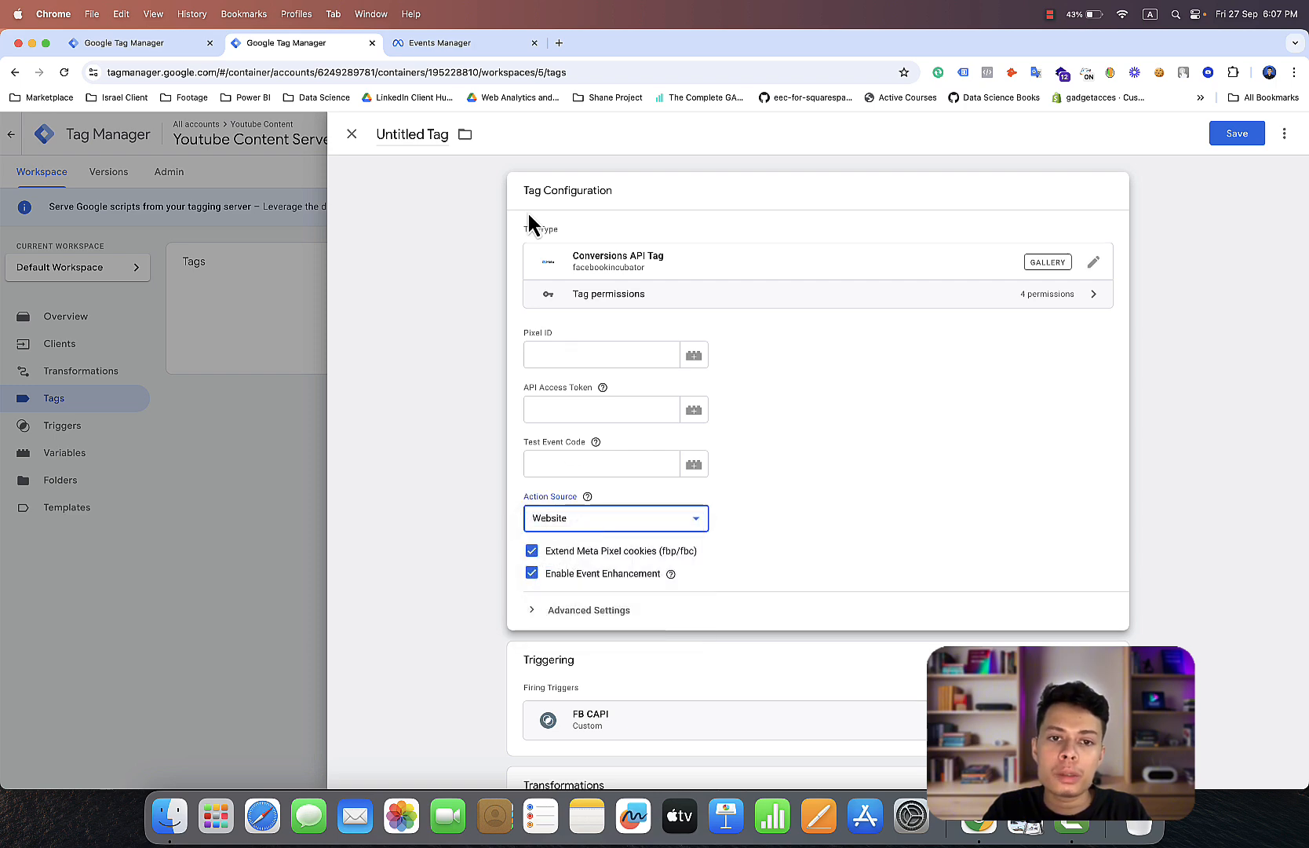
Copy the Youtube Data set's dataset ID from its settings in Meta Events Manager into the tag's Pixel ID field in Tag Manager
{"action": "left_click", "coordinate": [485, 46]}
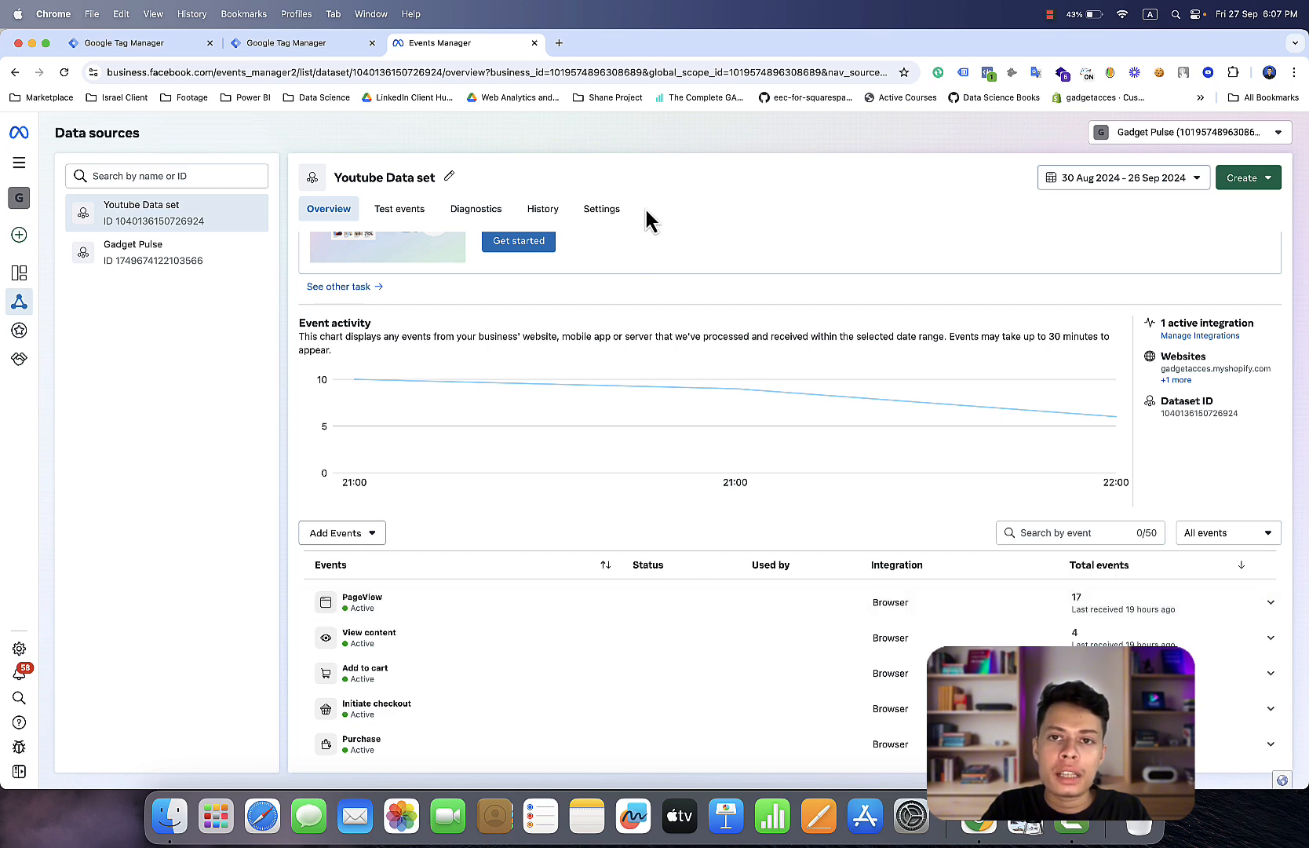
{"action": "left_click", "coordinate": [616, 216]}
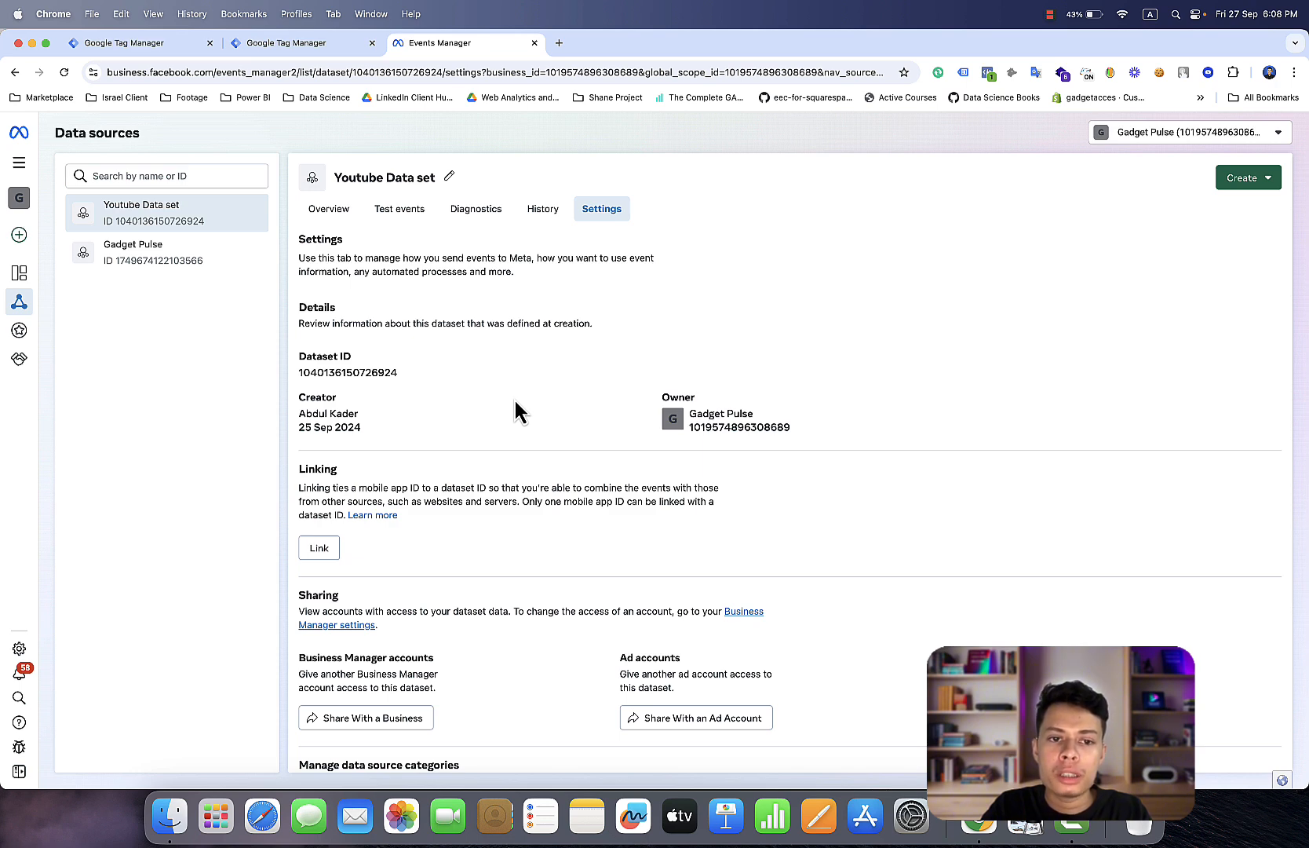
{"action": "left_click", "coordinate": [349, 375]}
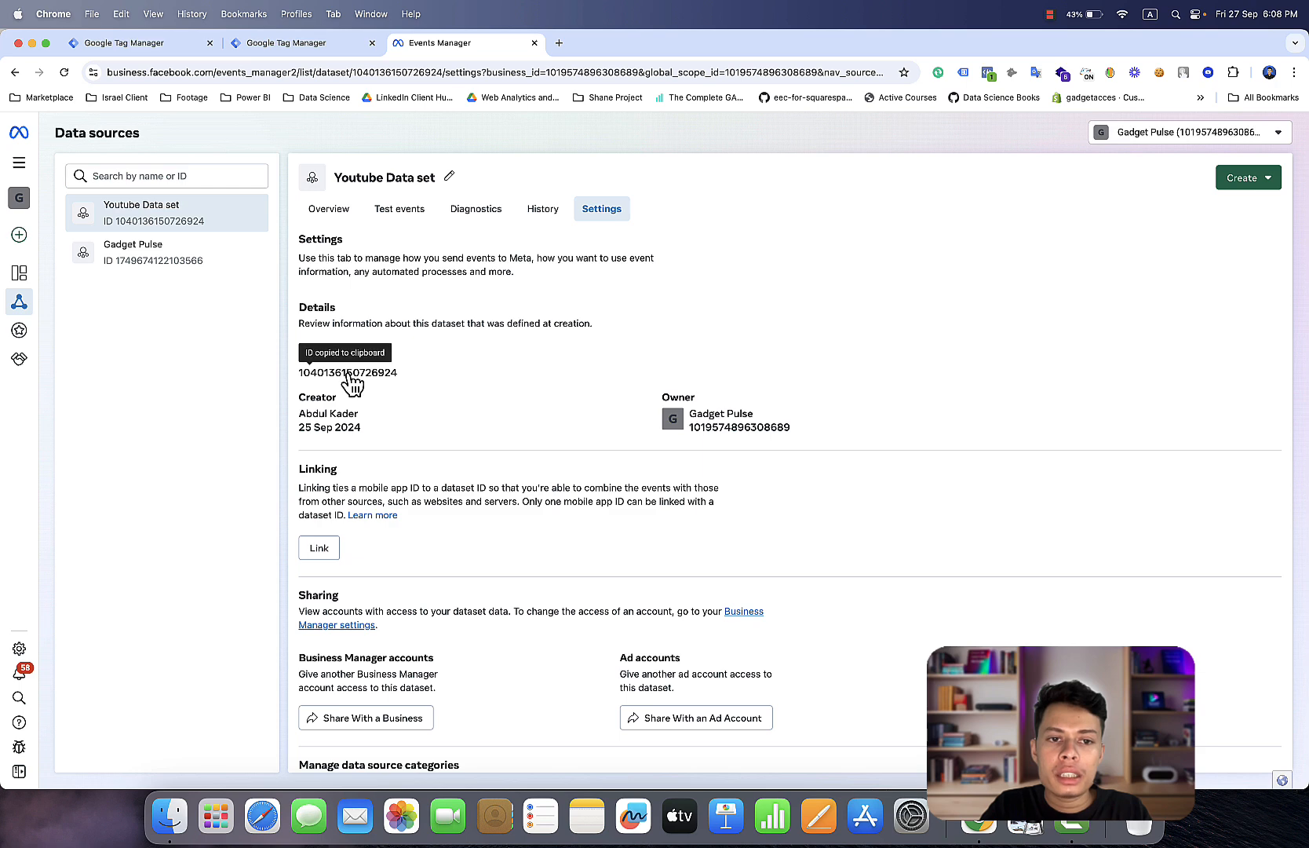
{"action": "left_click", "coordinate": [317, 46]}
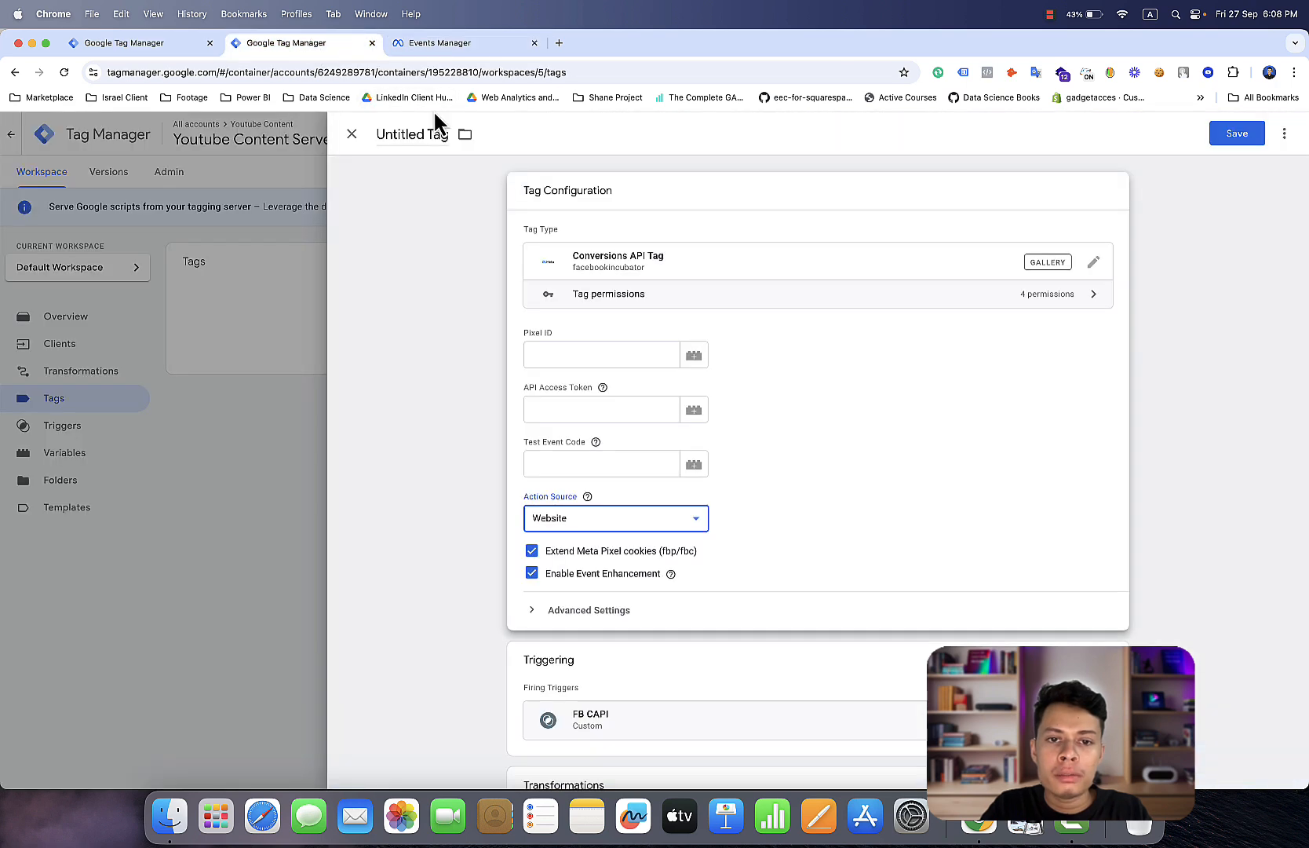
{"action": "left_click", "coordinate": [573, 356]}
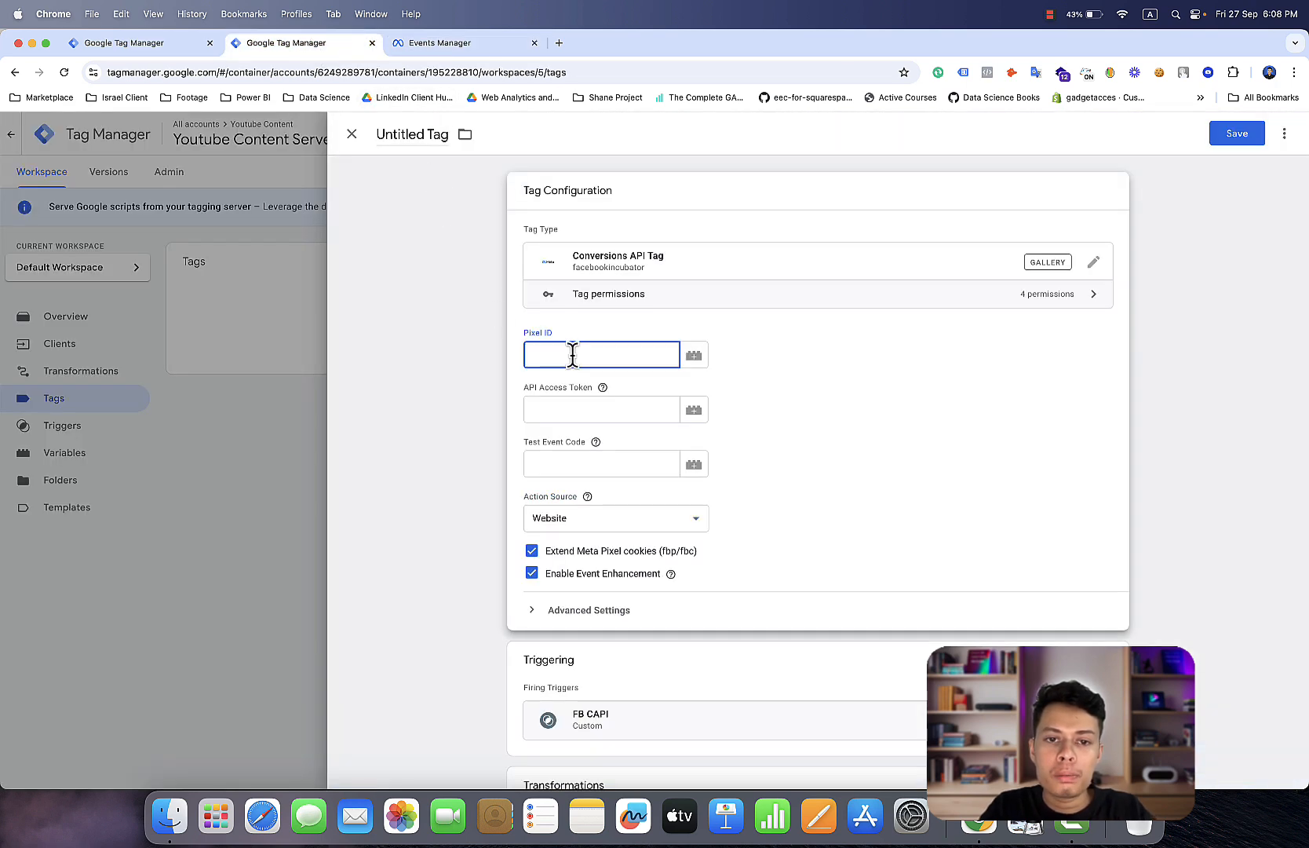
{"action": "right_click", "coordinate": [573, 356]}
{"action": "left_click", "coordinate": [617, 454]}
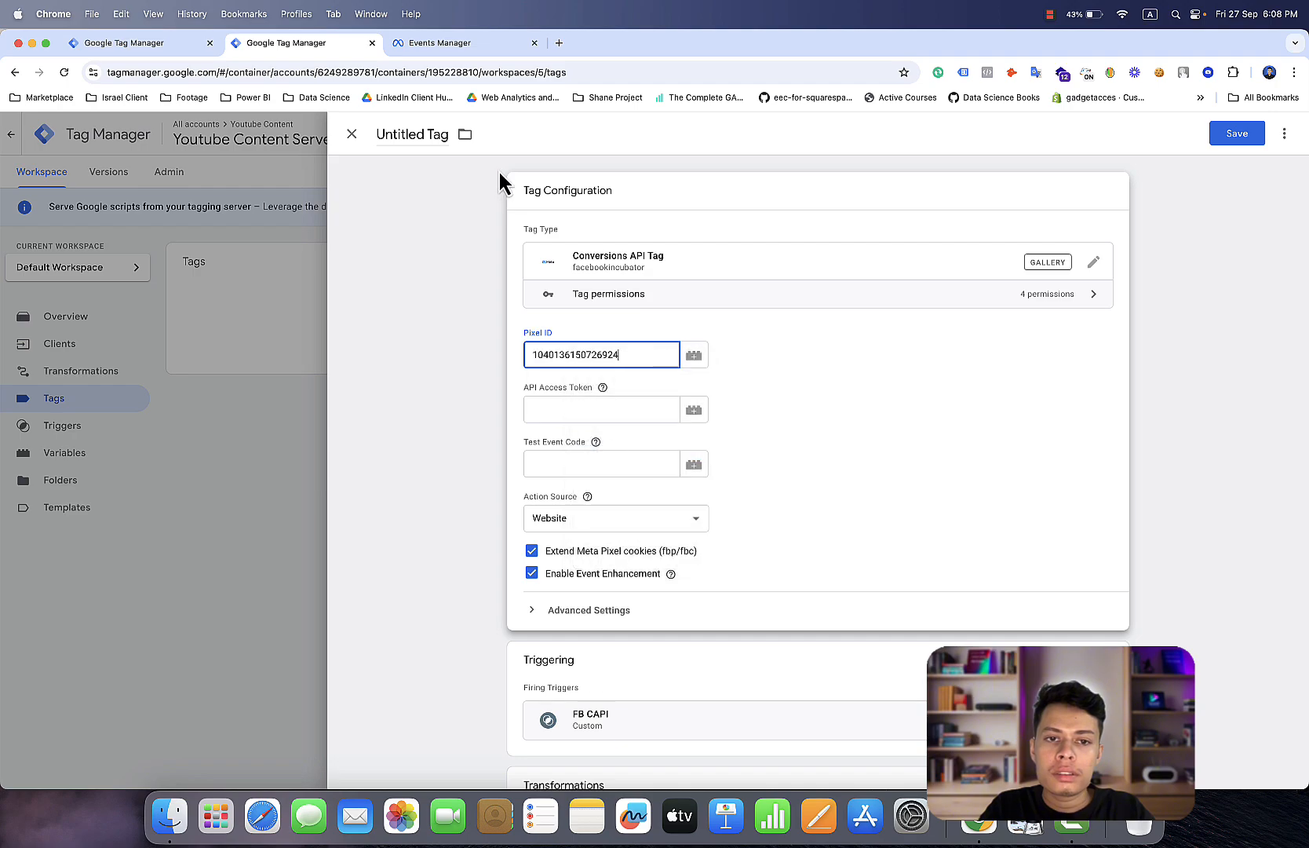
In Events Manager, generate a Conversions API access token for direct integration of the Youtube Data set and copy it
{"action": "left_click", "coordinate": [434, 42]}
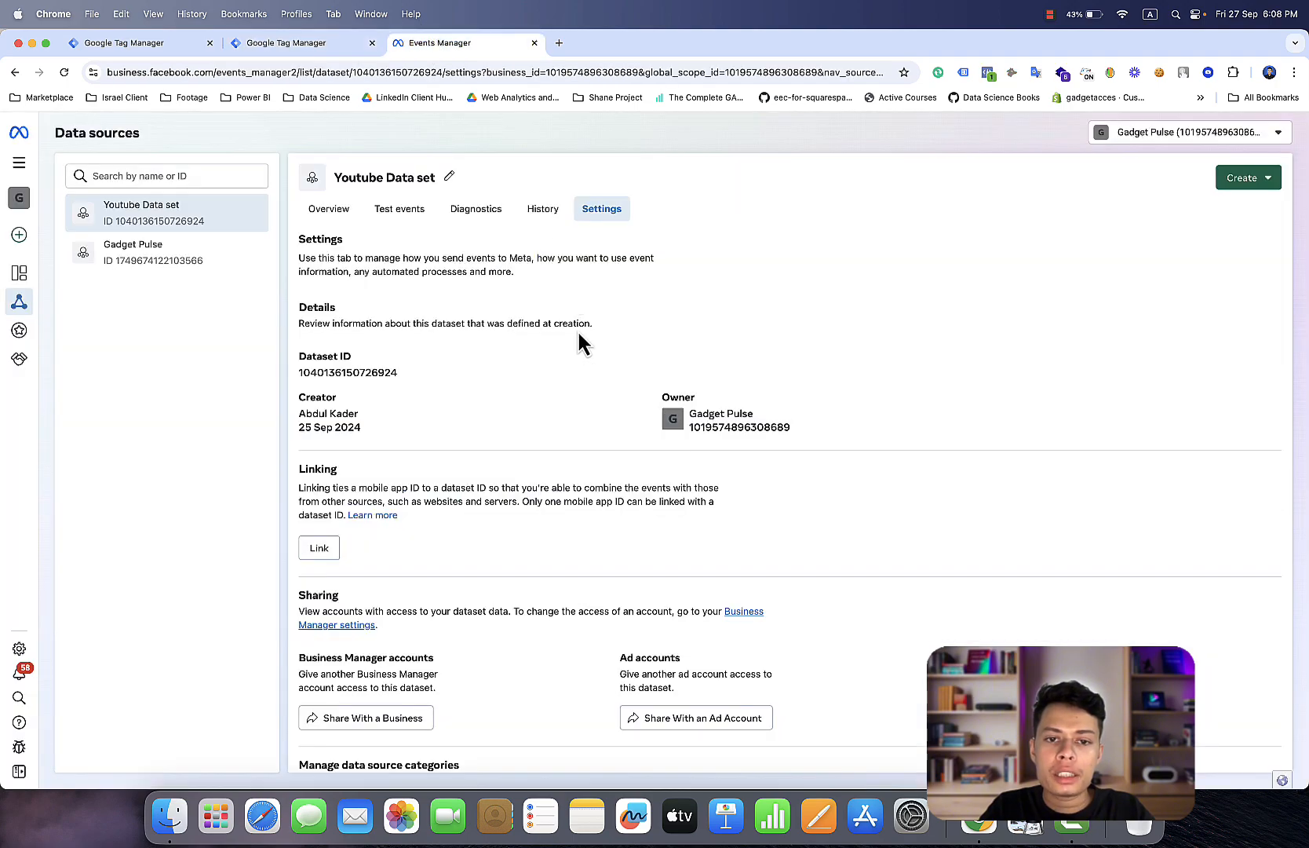
{"action": "scroll", "coordinate": [578, 330], "scroll_direction": "down", "scroll_amount": 10}
{"action": "scroll", "coordinate": [578, 331], "scroll_direction": "down", "scroll_amount": 8}
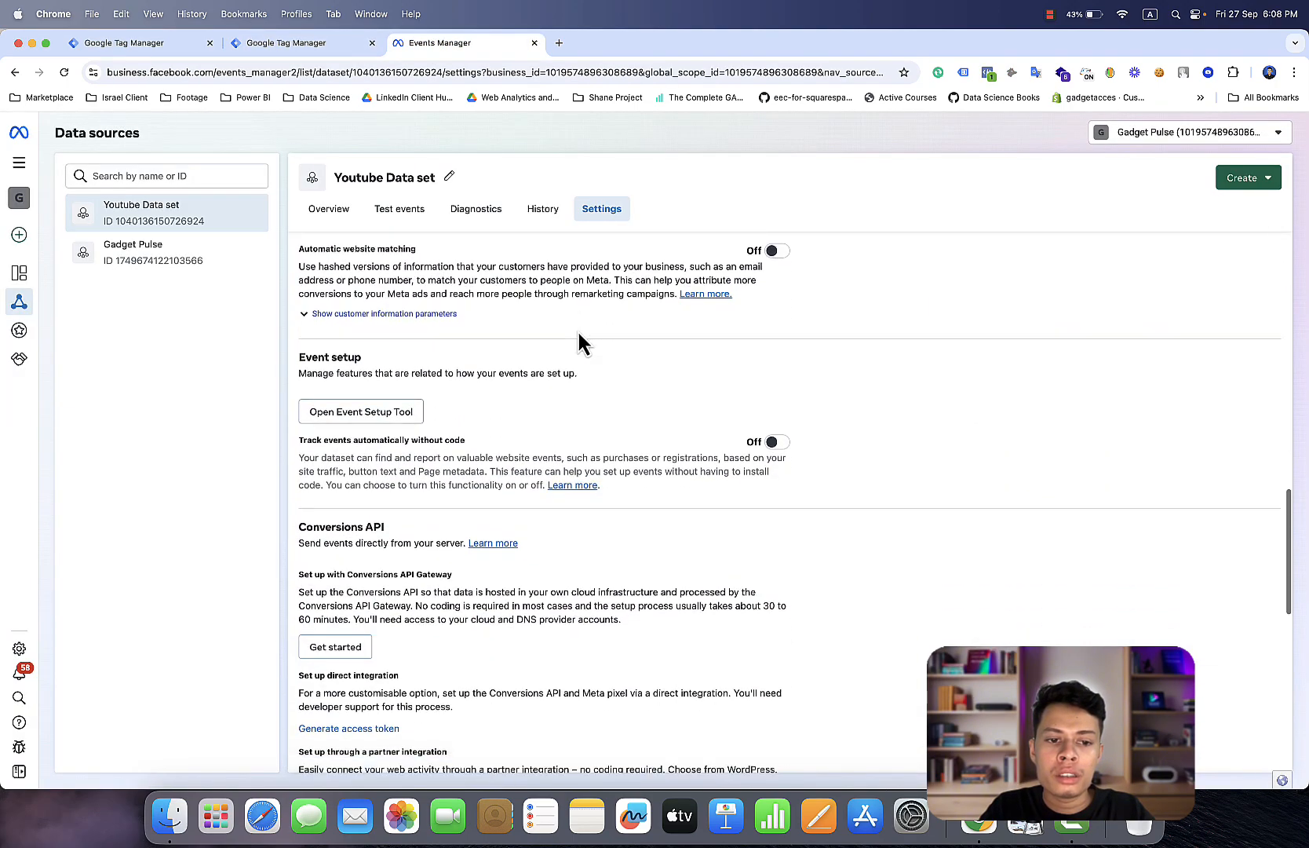
{"action": "scroll", "coordinate": [578, 331], "scroll_direction": "down", "scroll_amount": 2}
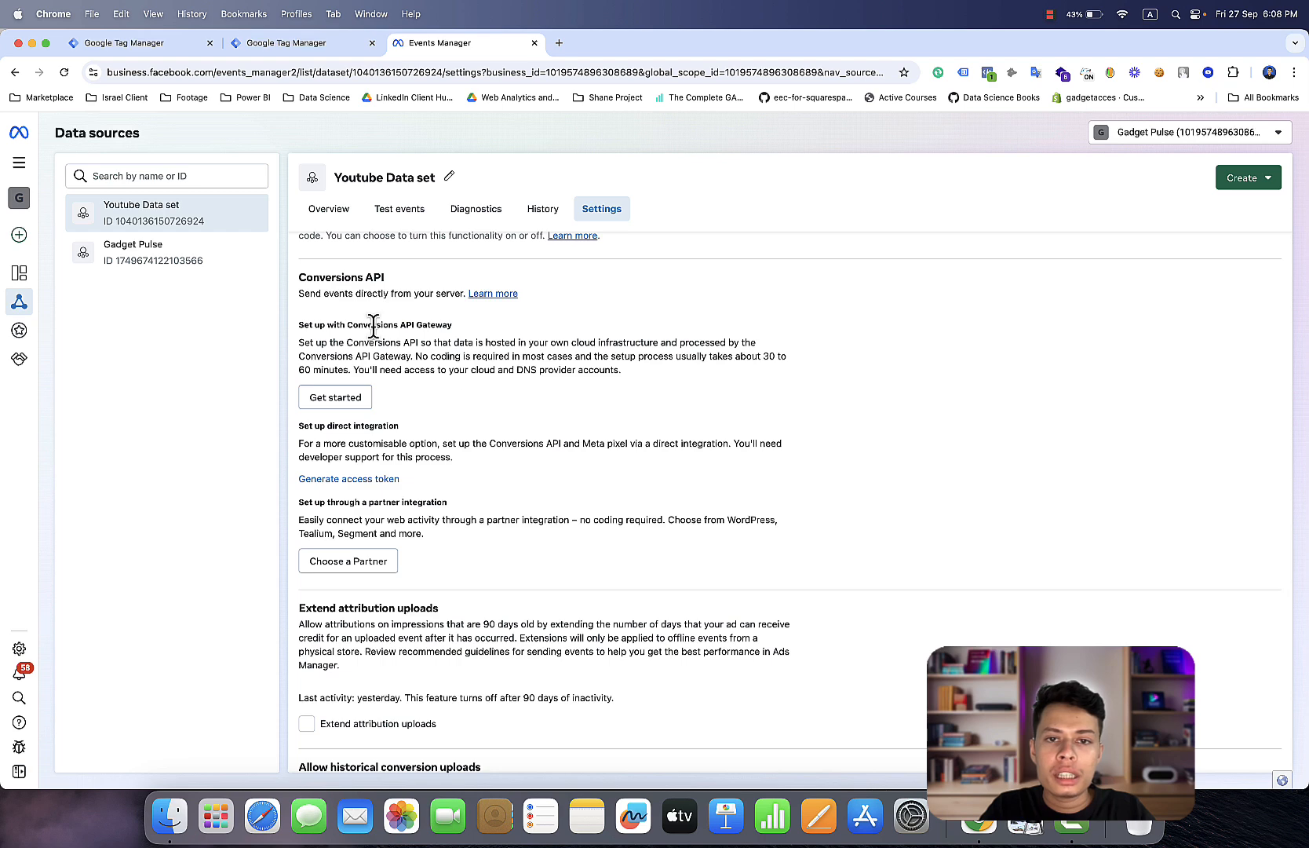
{"action": "left_click", "coordinate": [390, 478]}
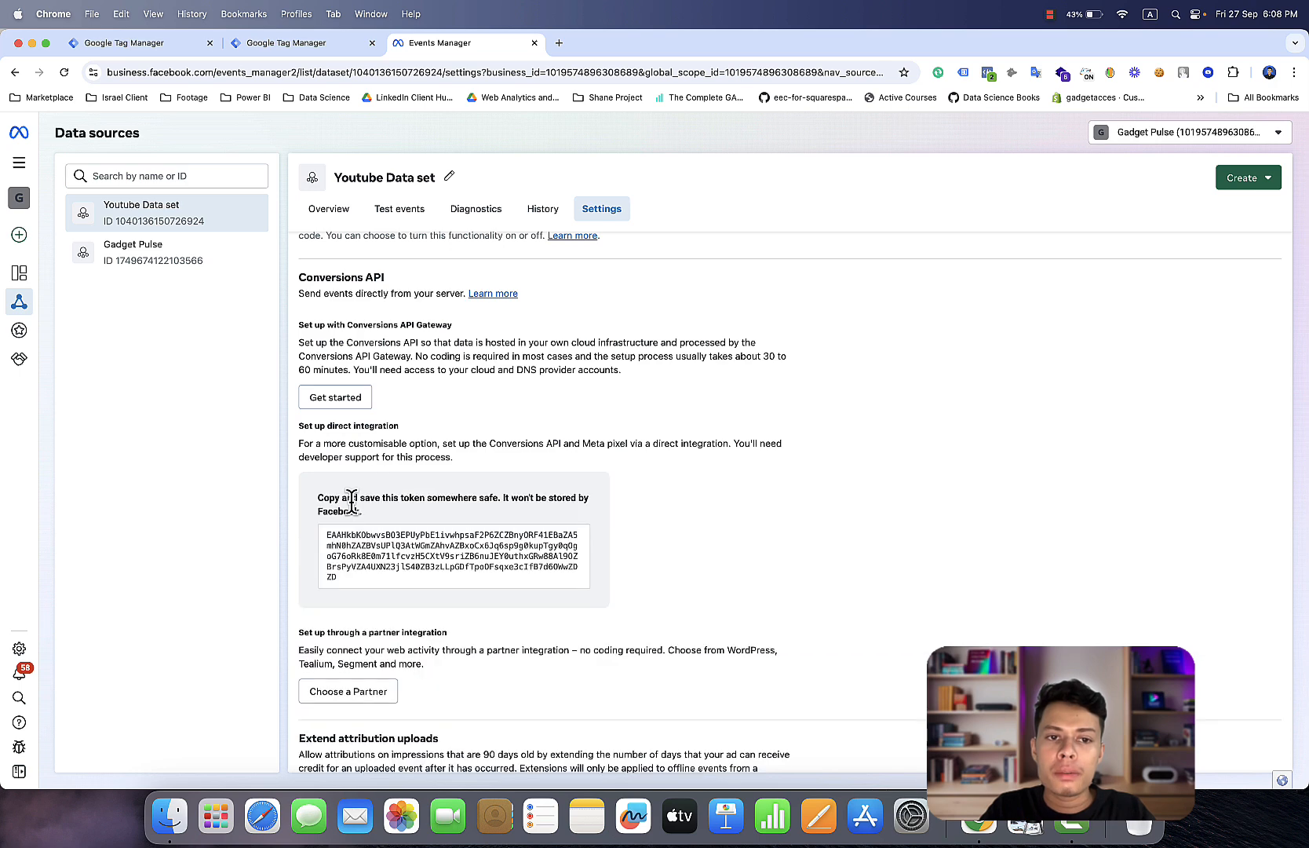
{"action": "left_click", "coordinate": [378, 537]}
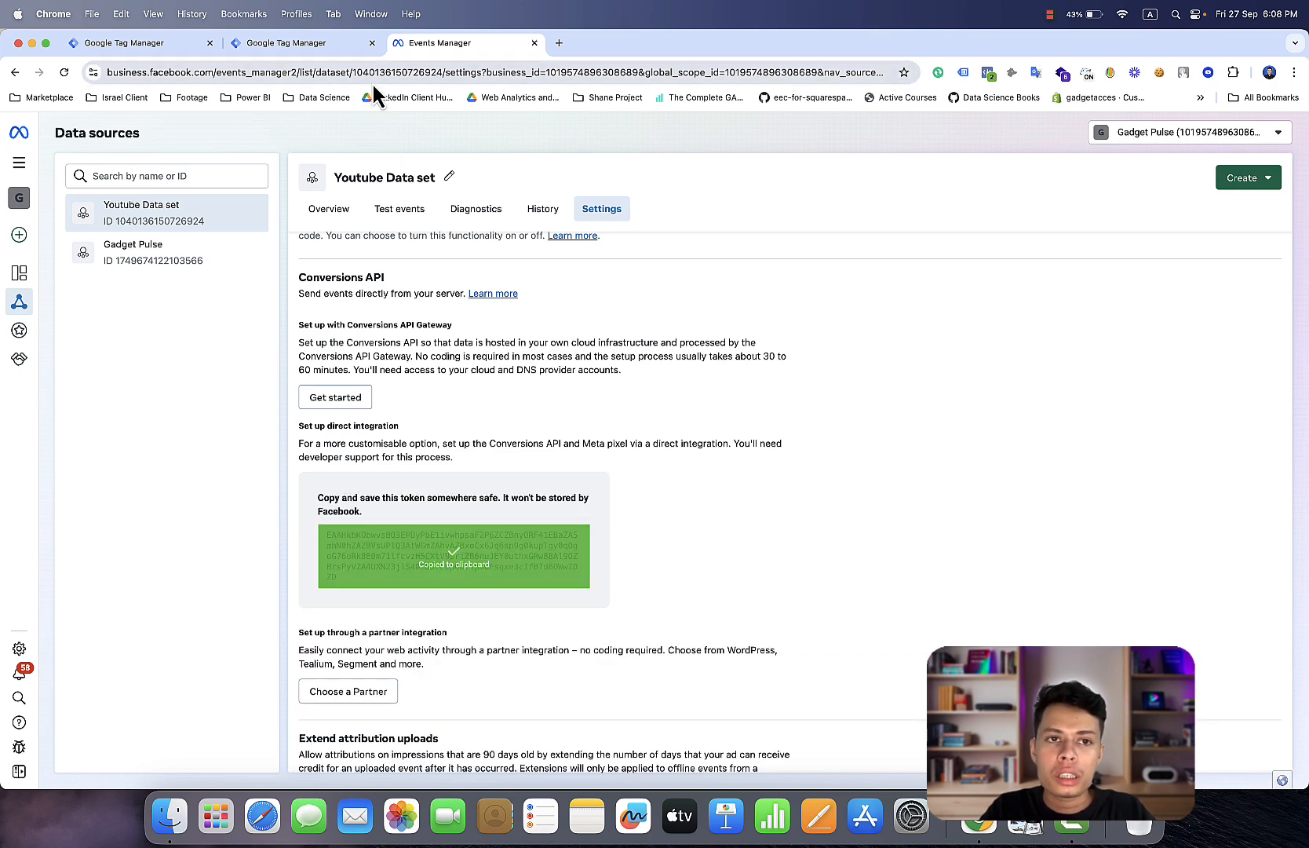
Paste the copied token into the API Access Token field of the Conversions API tag in Tag Manager
{"action": "left_click", "coordinate": [346, 47]}
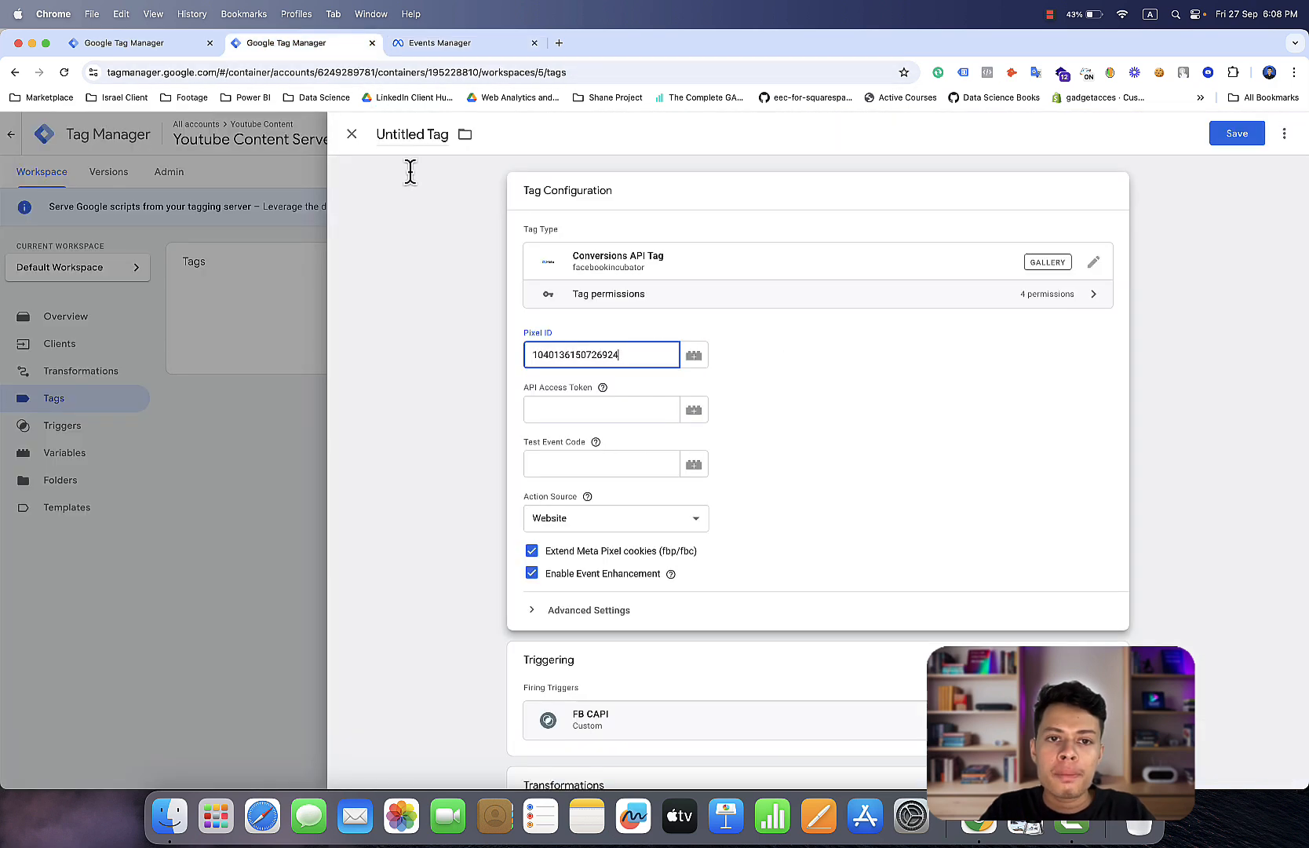
{"action": "left_click", "coordinate": [588, 408]}
{"action": "right_click", "coordinate": [588, 406]}
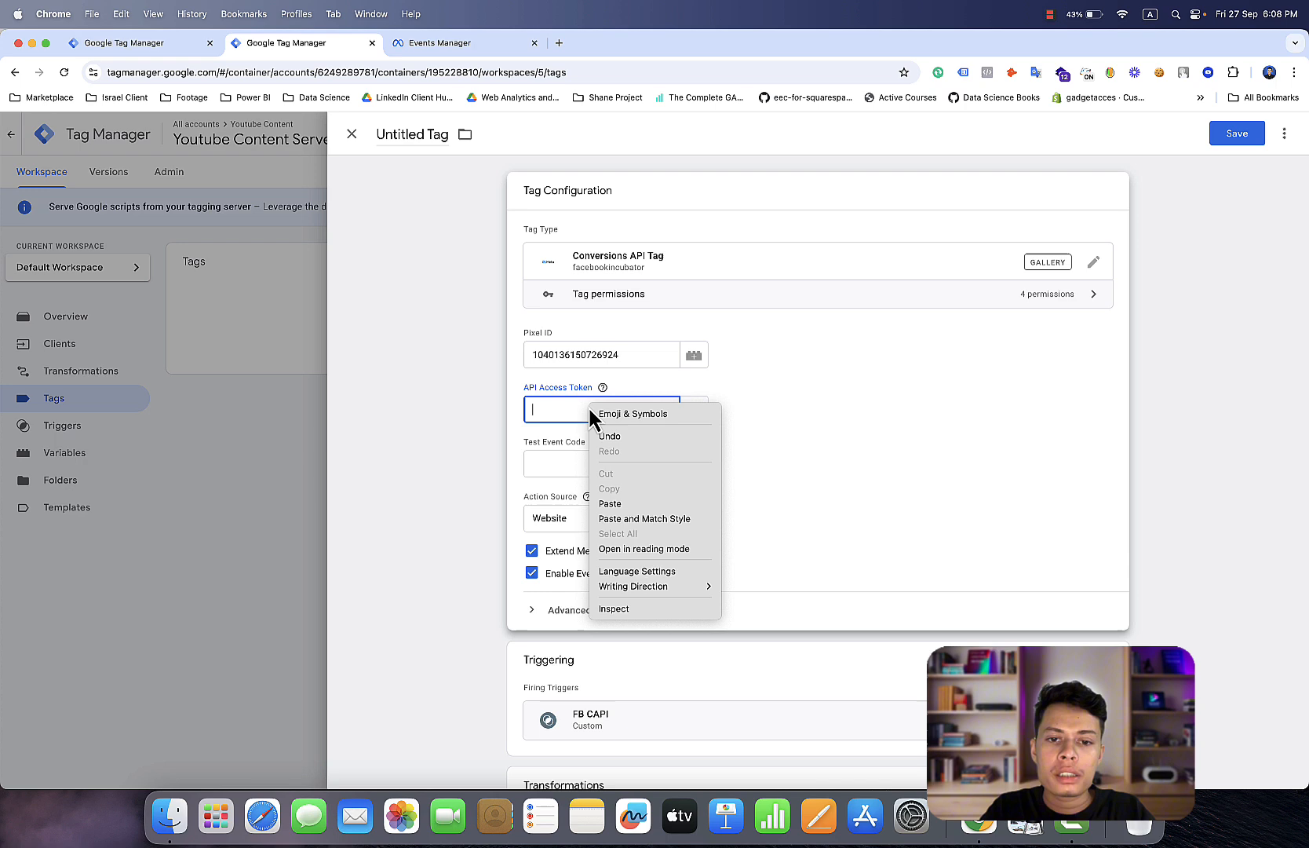
{"action": "left_click", "coordinate": [620, 510]}
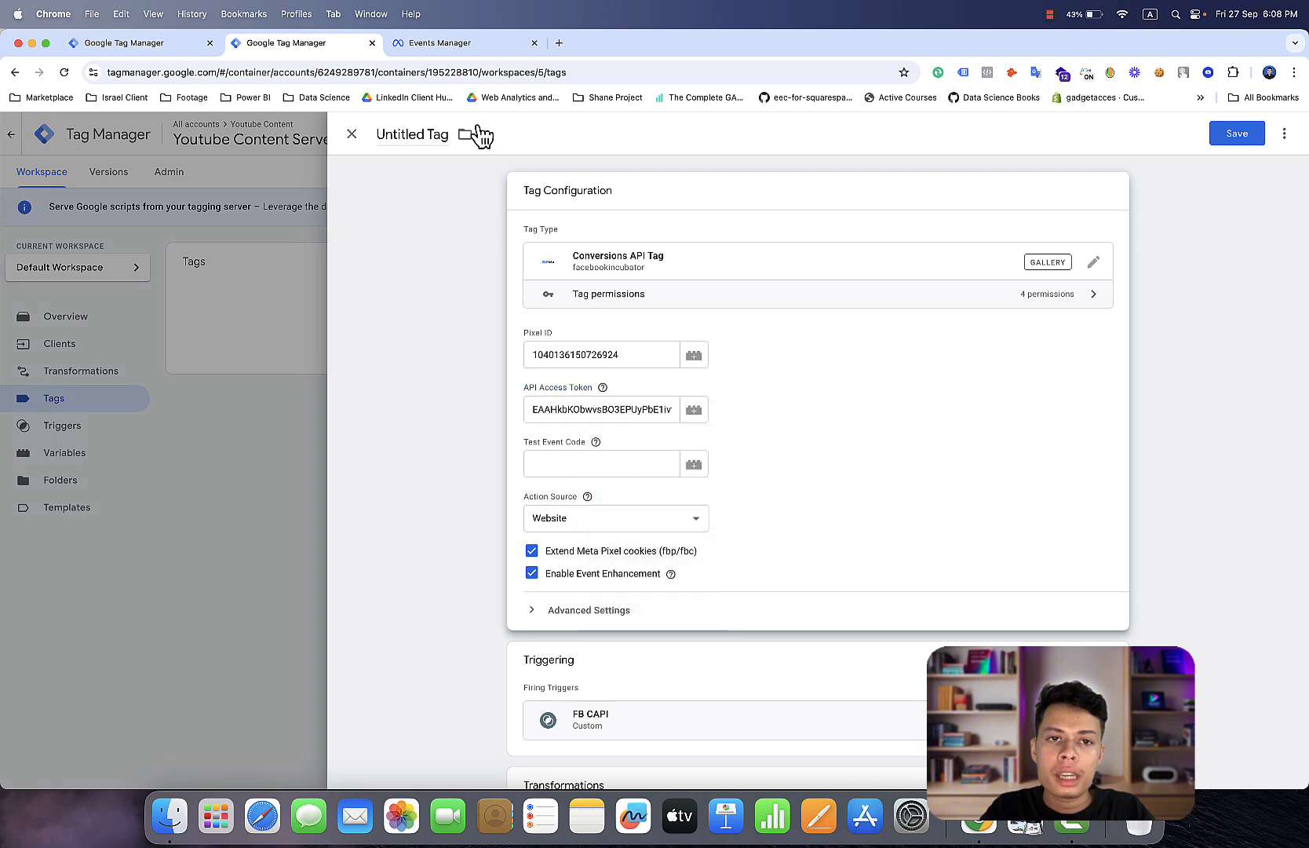
Copy the Youtube Data set's server test event code from Events Manager into the tag's Test Event Code field in Tag Manager
{"action": "left_click", "coordinate": [459, 46]}
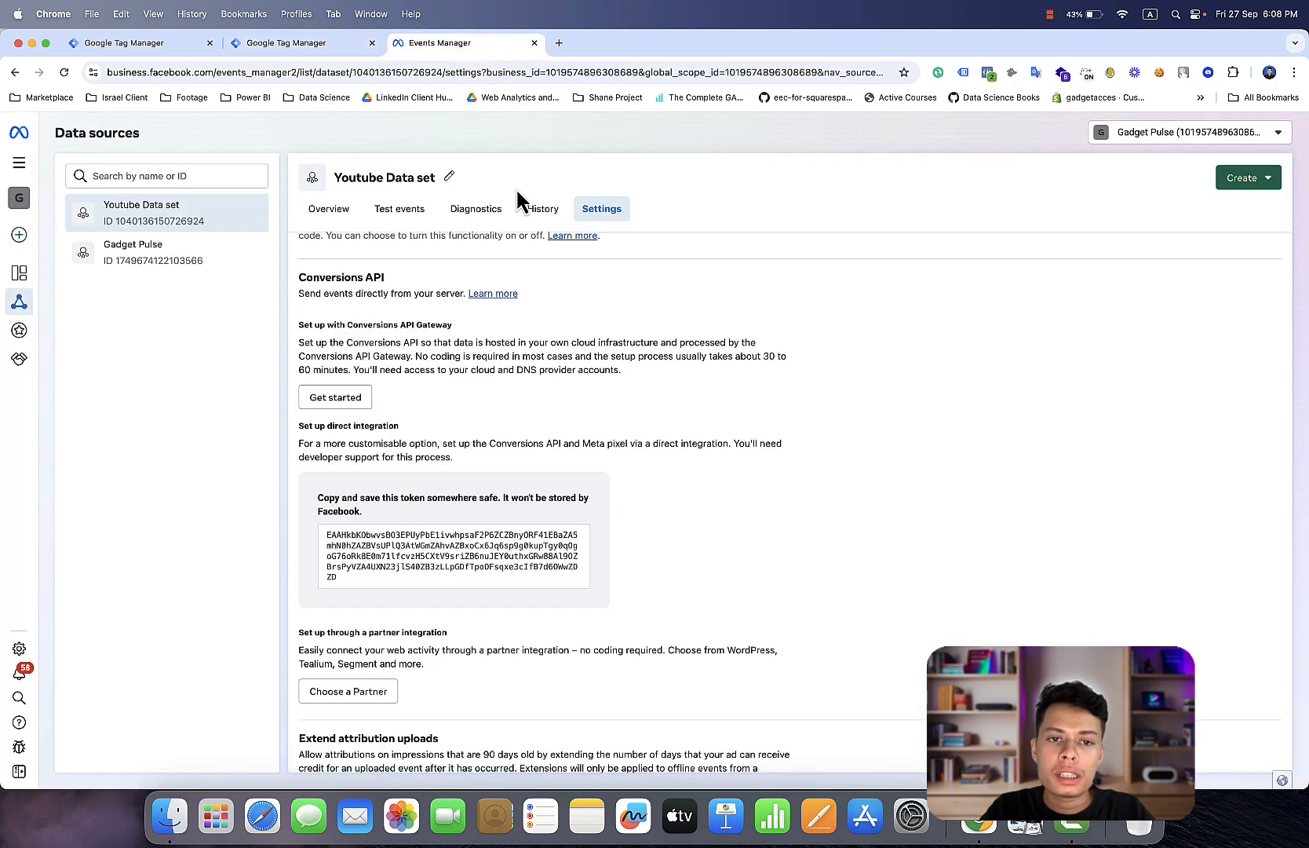
{"action": "left_click", "coordinate": [400, 210]}
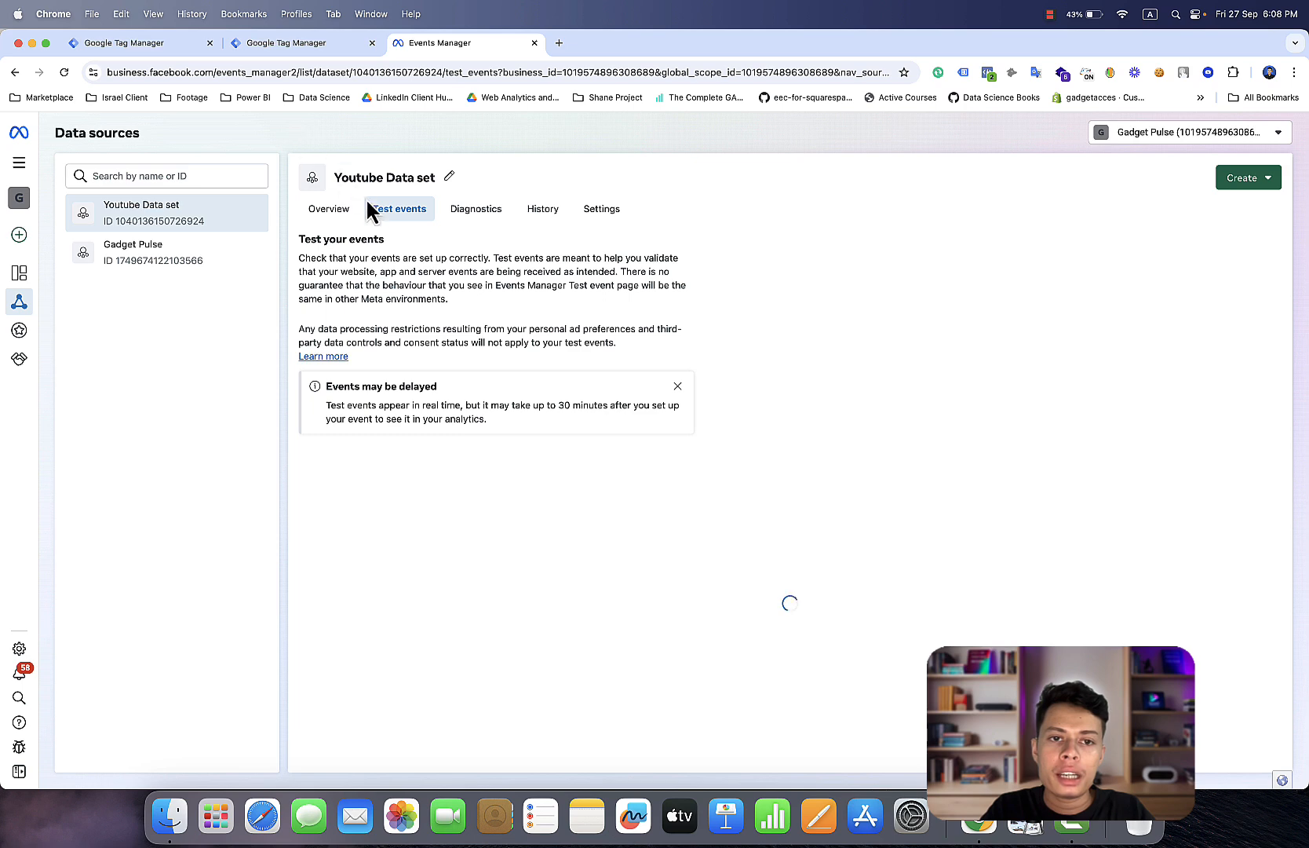
{"action": "left_click", "coordinate": [593, 470]}
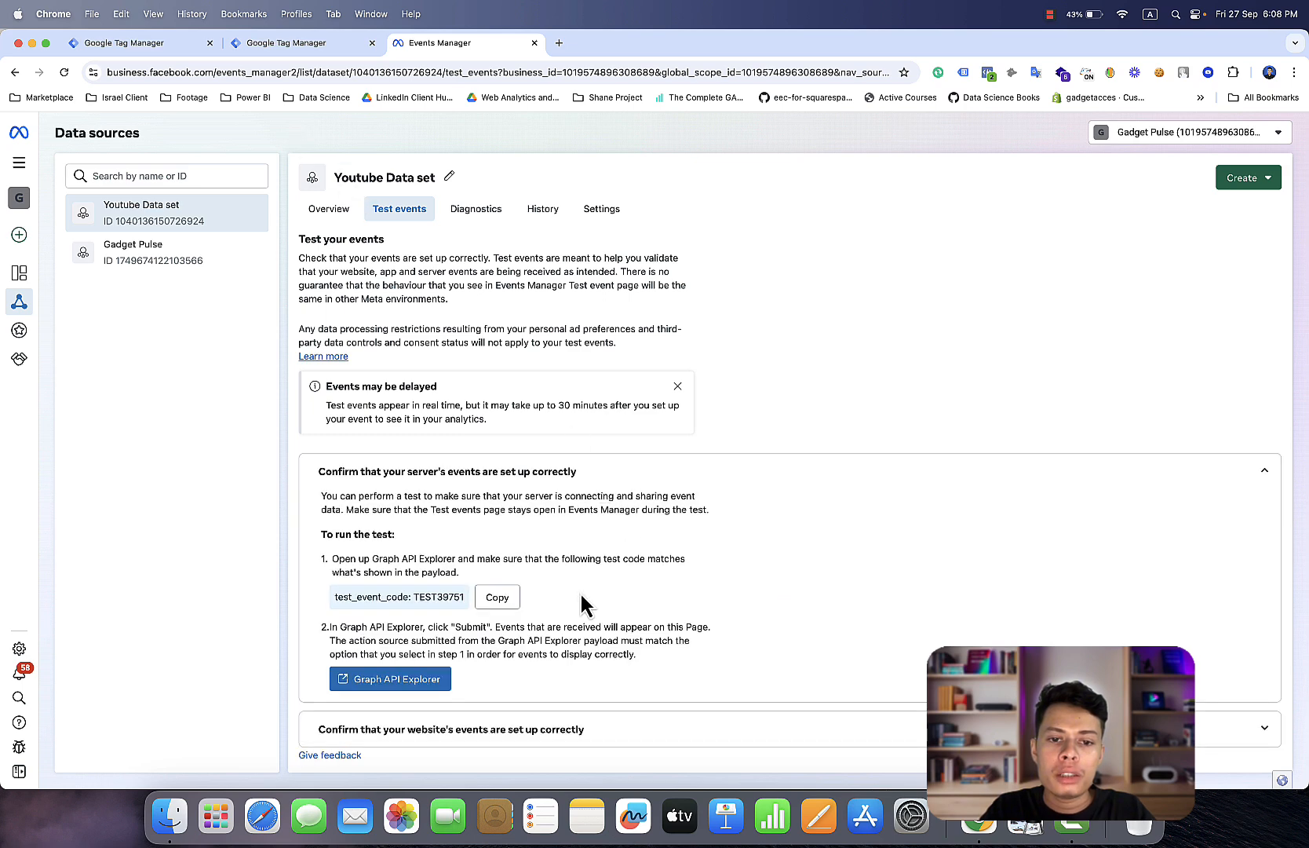
{"action": "left_click", "coordinate": [502, 598]}
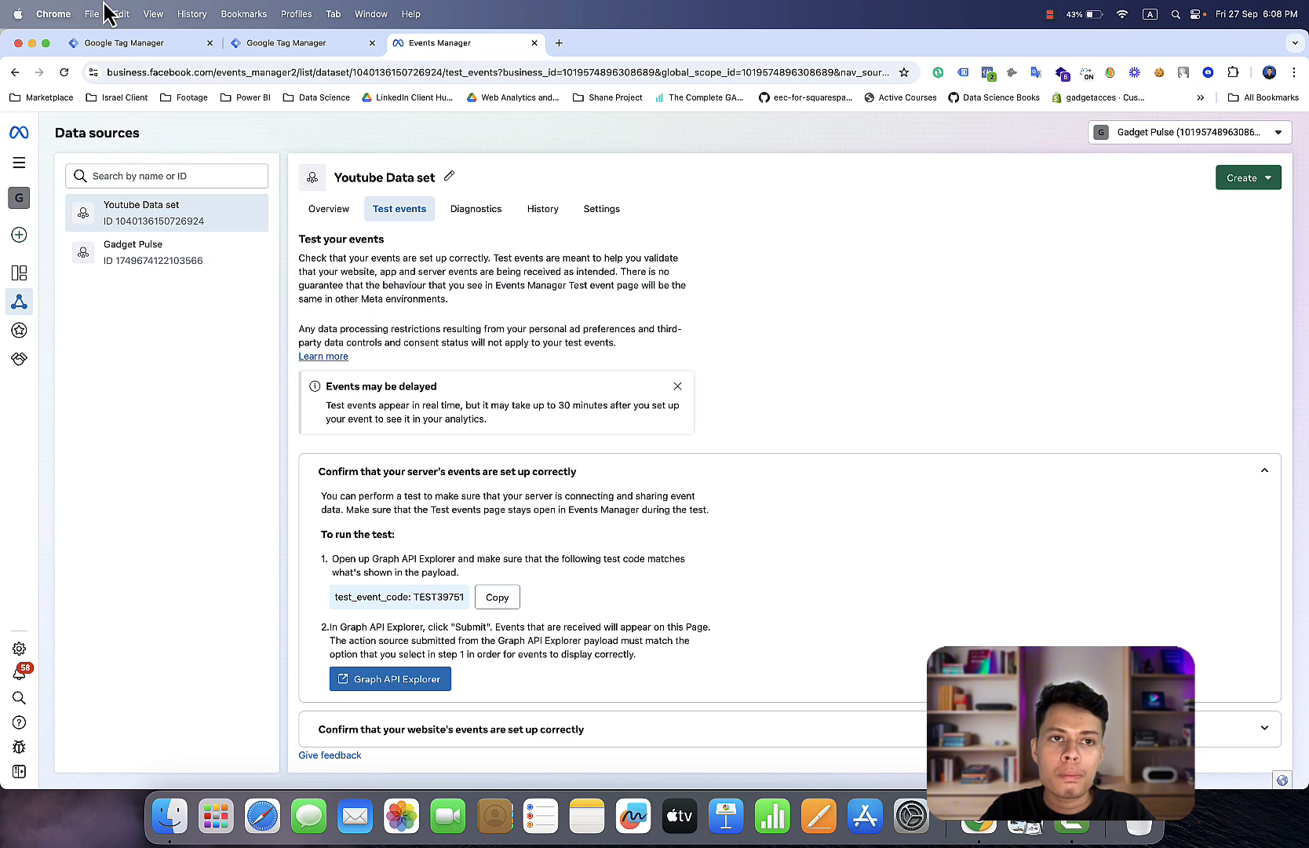
{"action": "left_click", "coordinate": [283, 44]}
{"action": "left_click", "coordinate": [616, 465]}
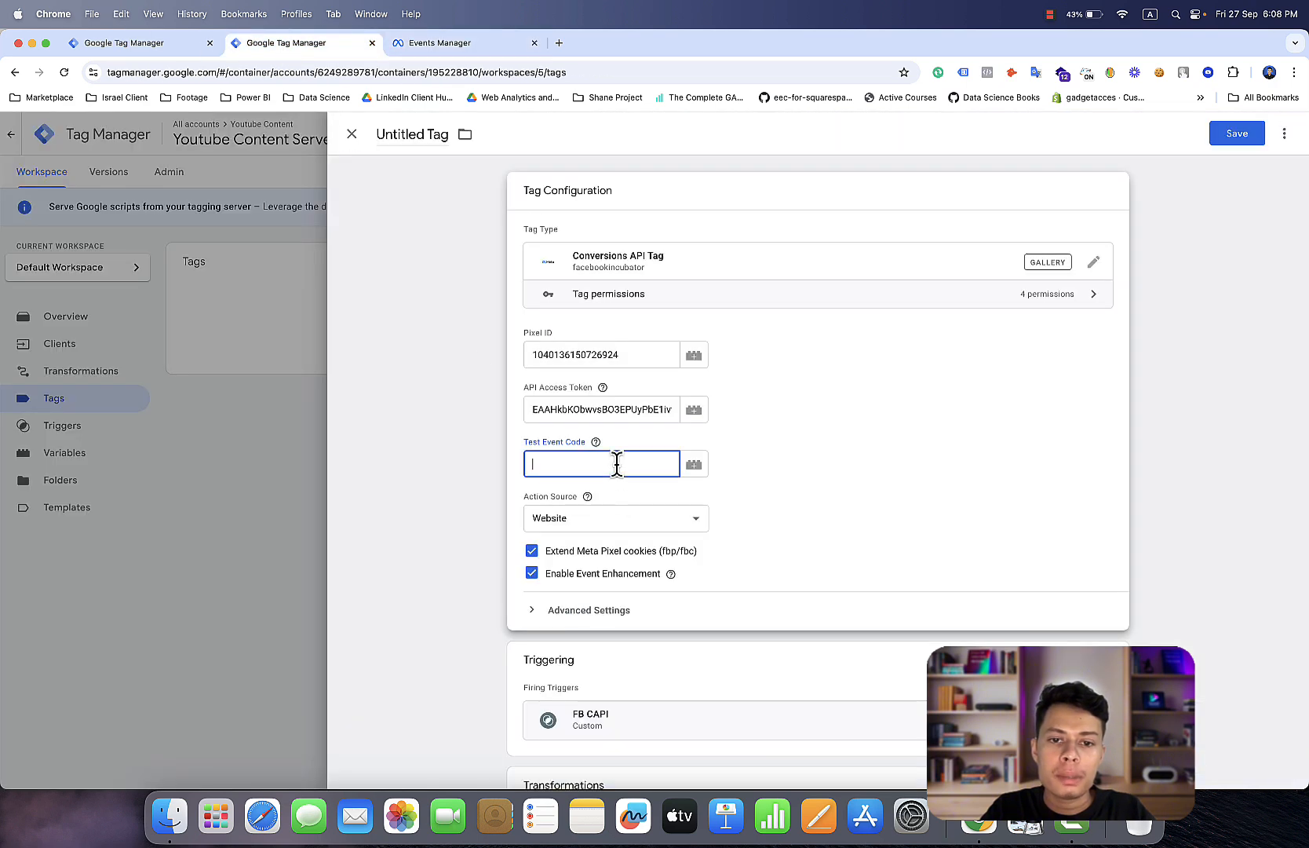
{"action": "right_click", "coordinate": [617, 465]}
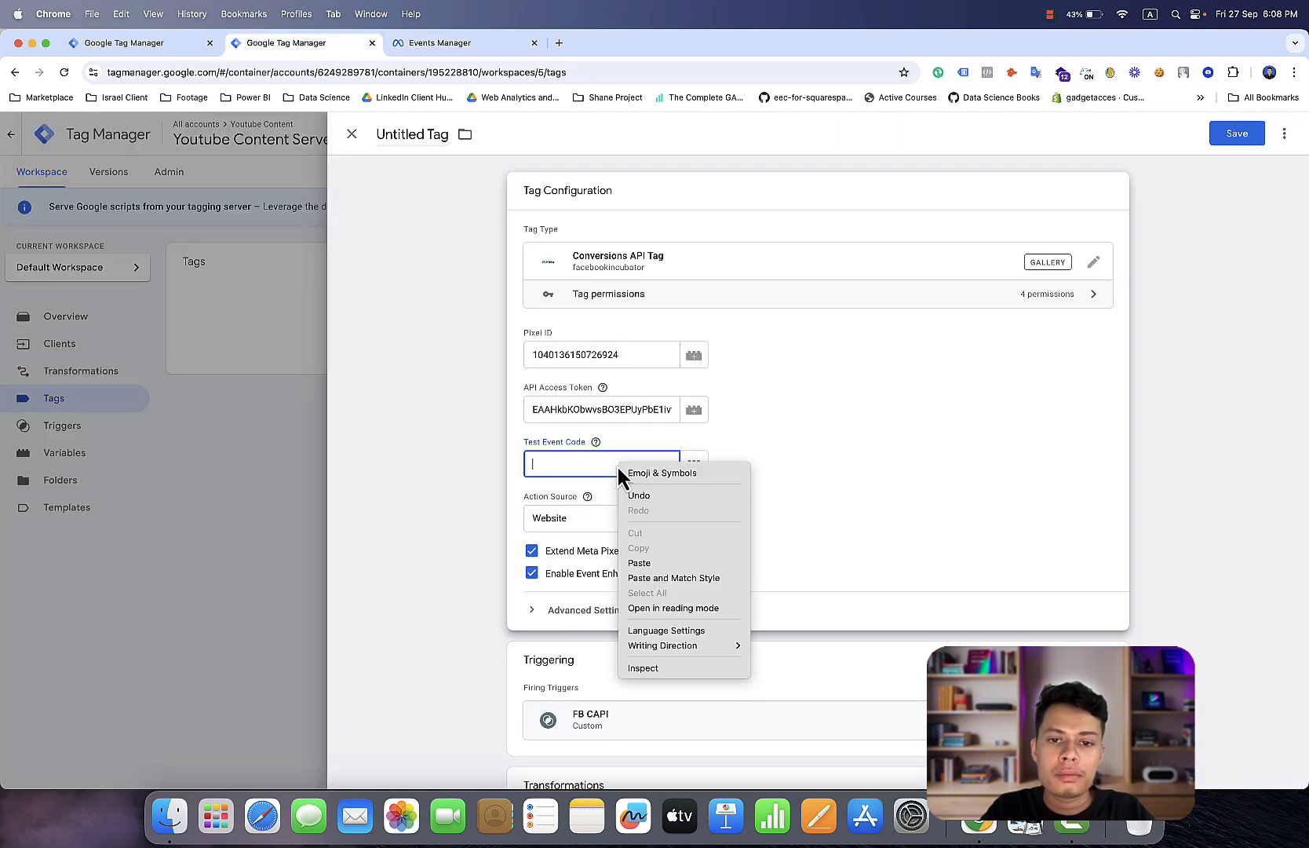
{"action": "left_click", "coordinate": [658, 564]}
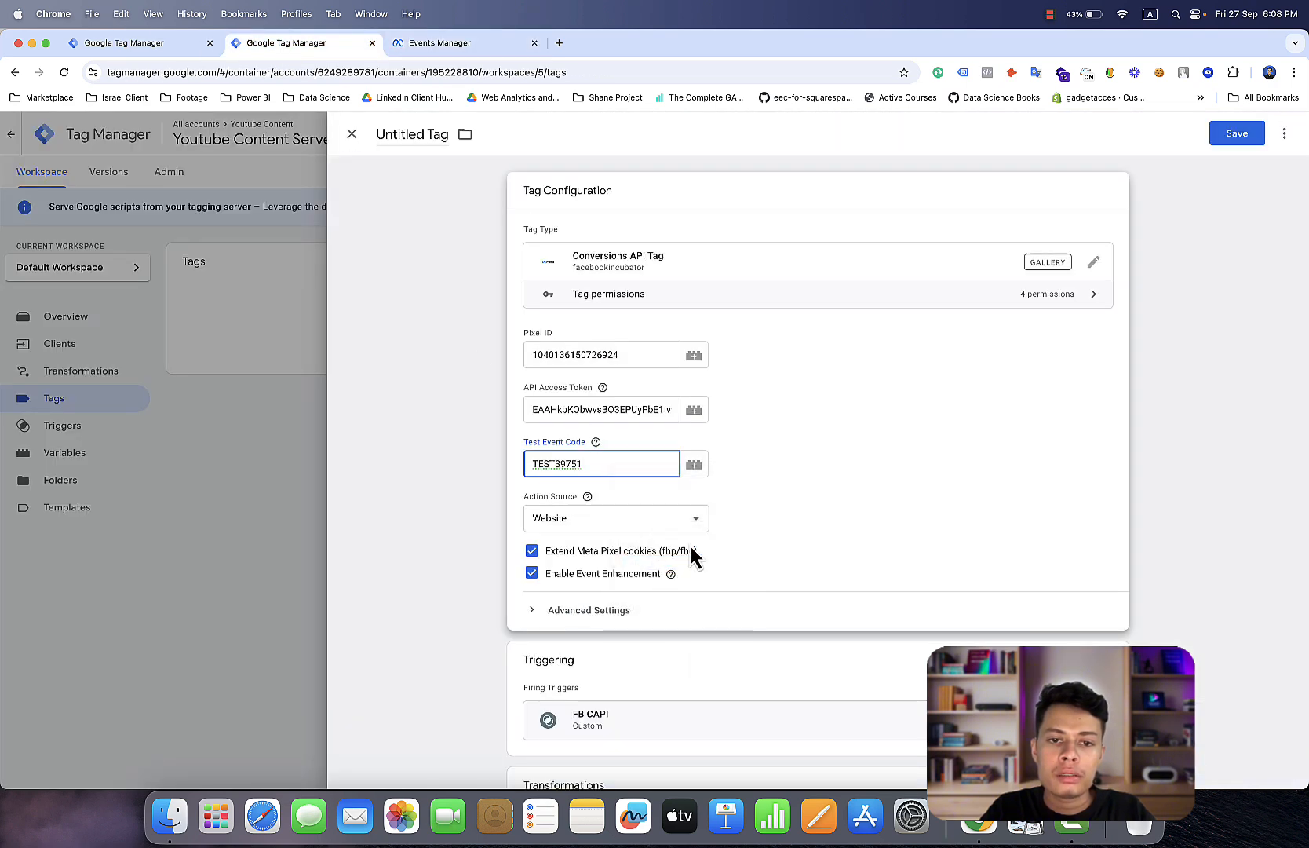
Save the tag under the name Conversions API Tag and publish the Youtube Content Server container's changes without a version name or description
{"action": "left_click", "coordinate": [1221, 144]}
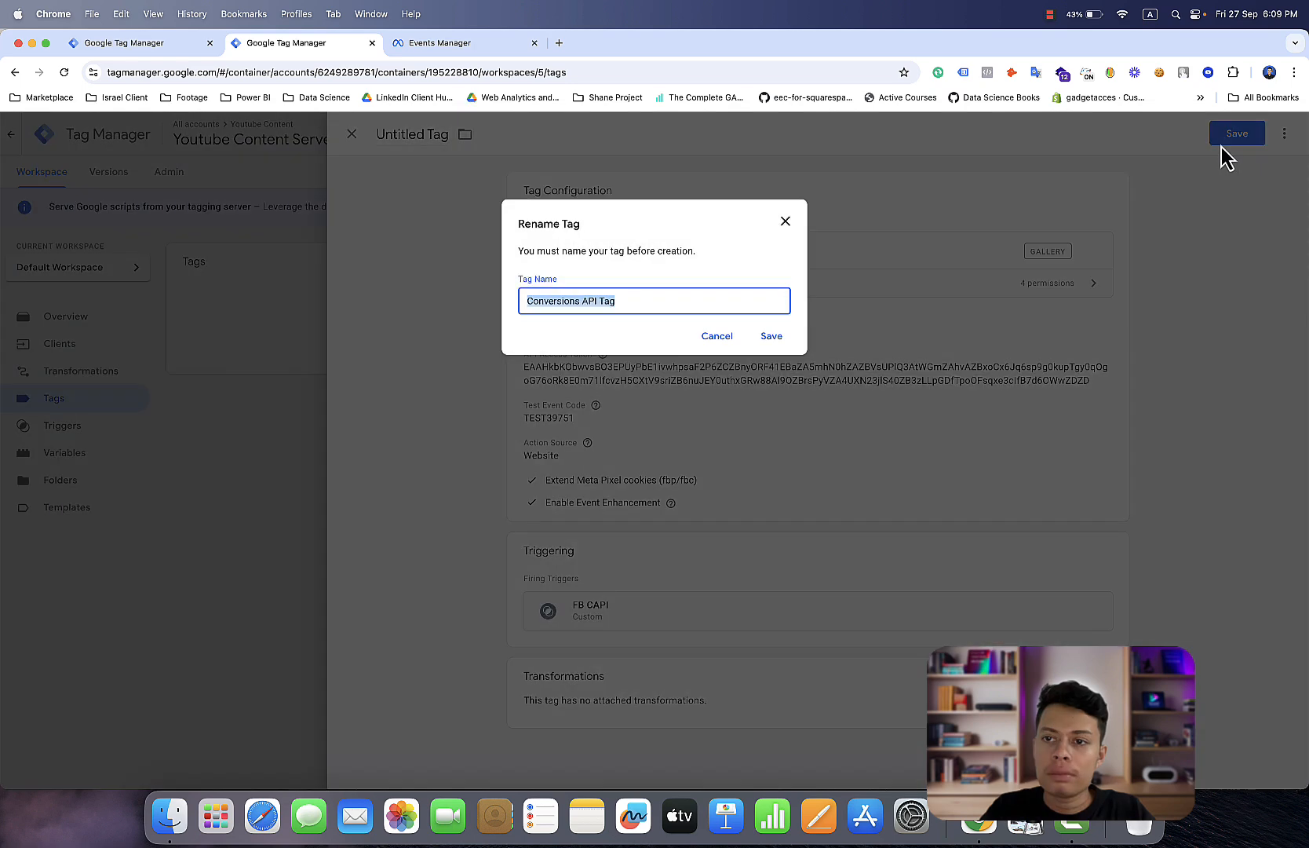
{"action": "left_click", "coordinate": [770, 338]}
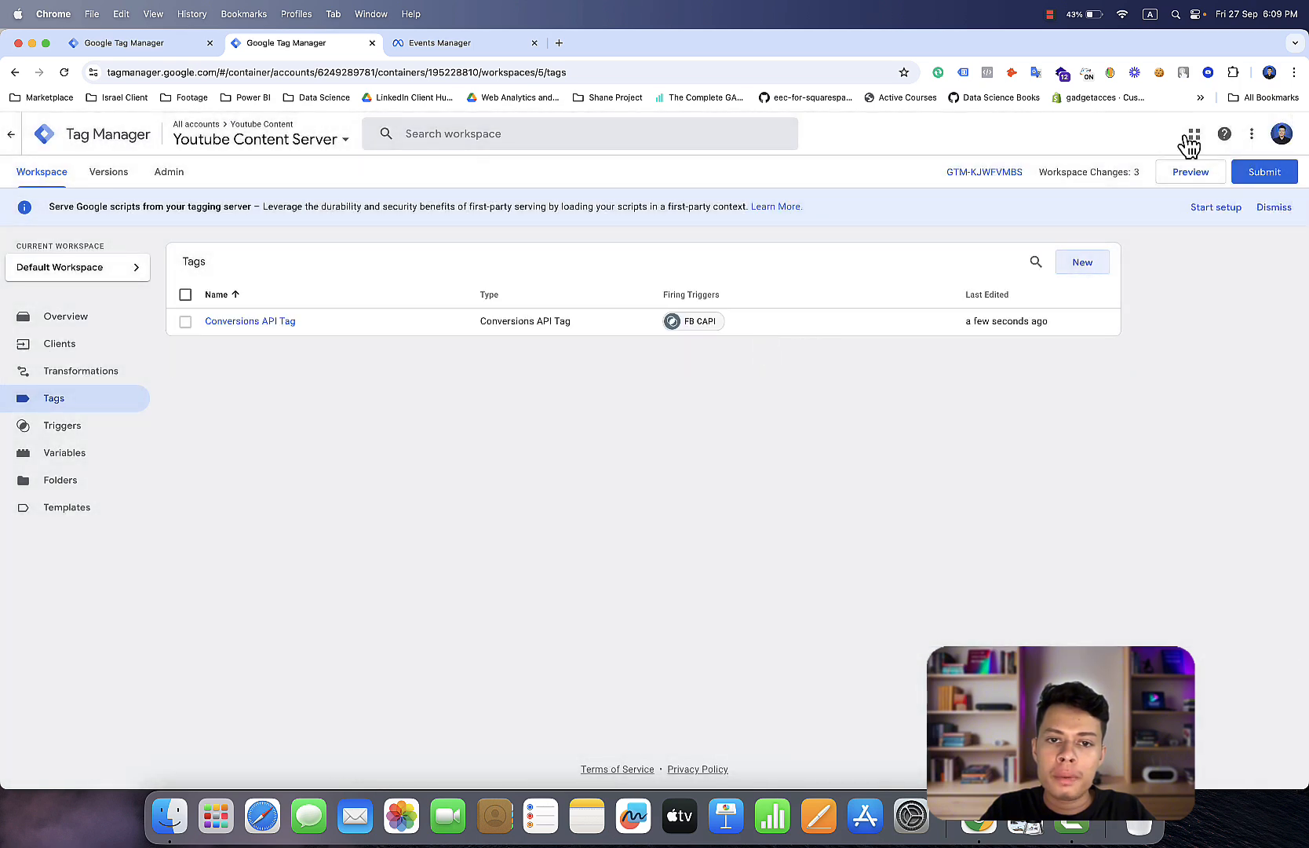
{"action": "left_click", "coordinate": [1251, 173]}
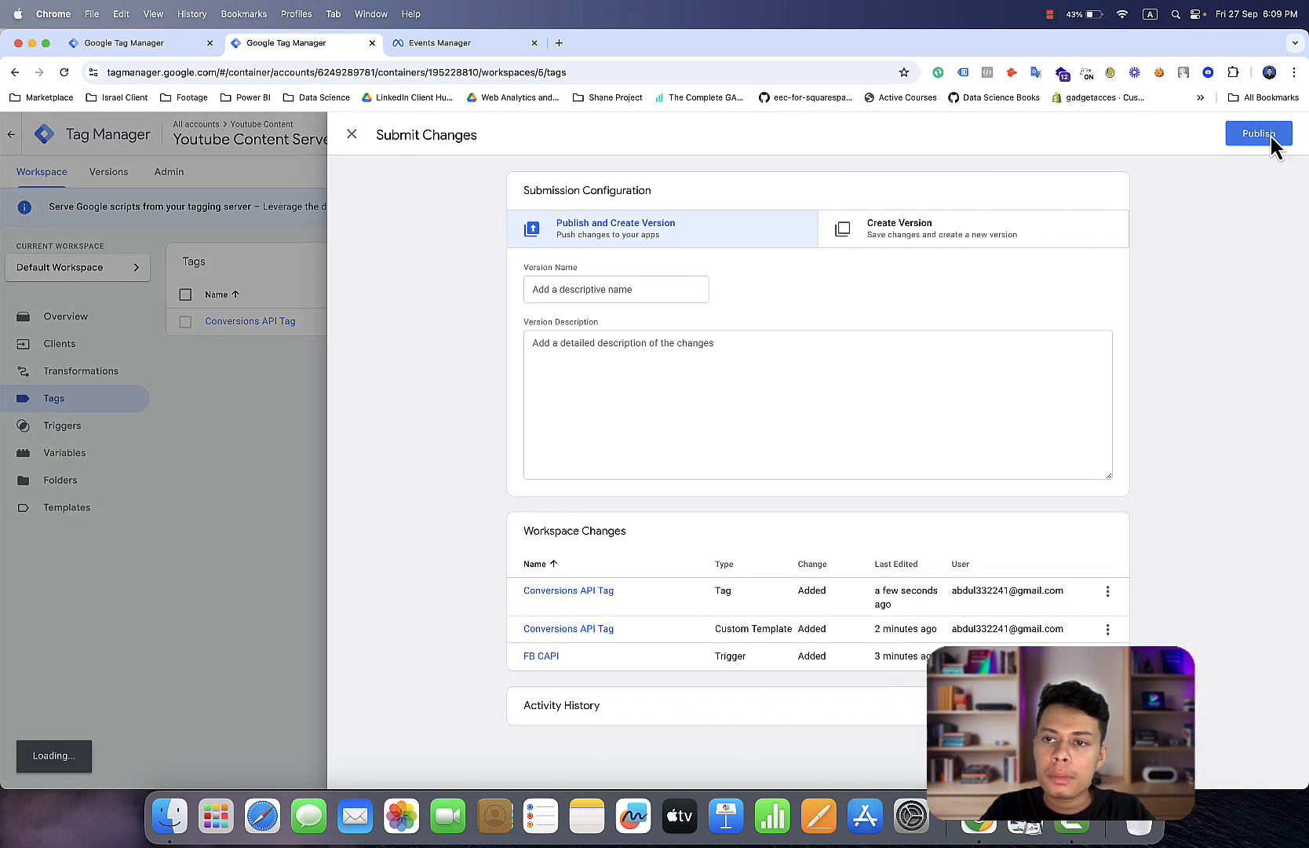
{"action": "left_click", "coordinate": [1270, 137]}
{"action": "left_click", "coordinate": [778, 531]}
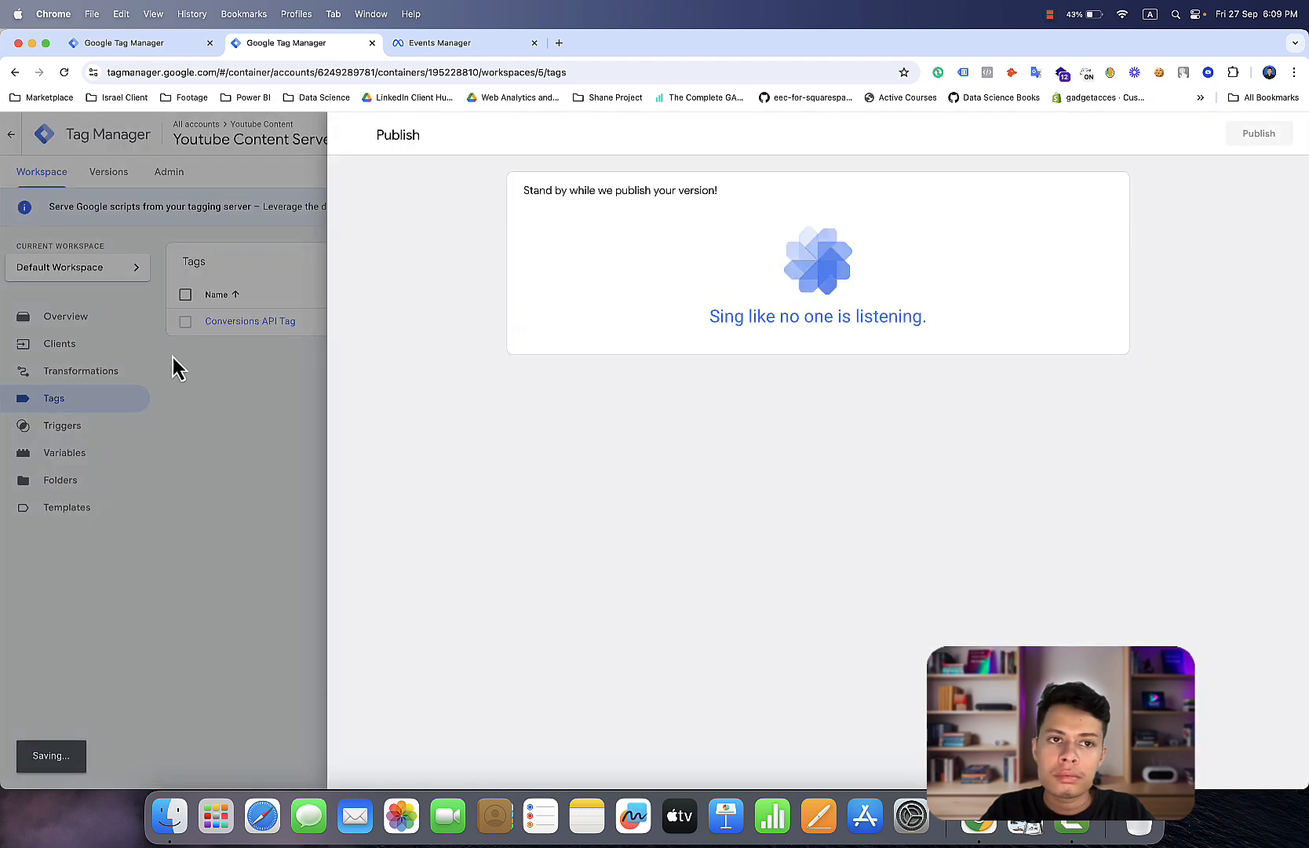
Publish a new version of the Youtube Content web container without a version name or description
{"action": "left_click", "coordinate": [177, 49]}
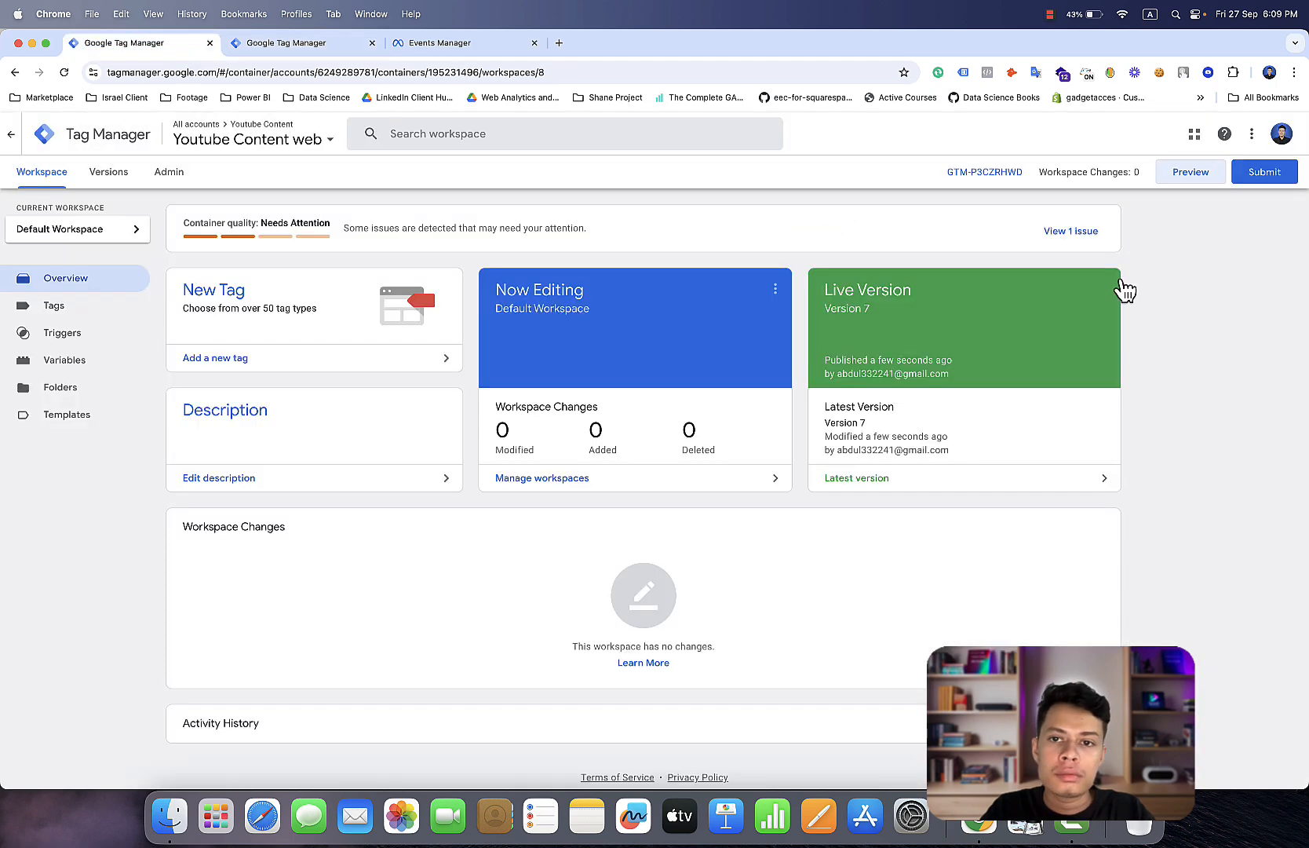
{"action": "left_click", "coordinate": [1254, 173]}
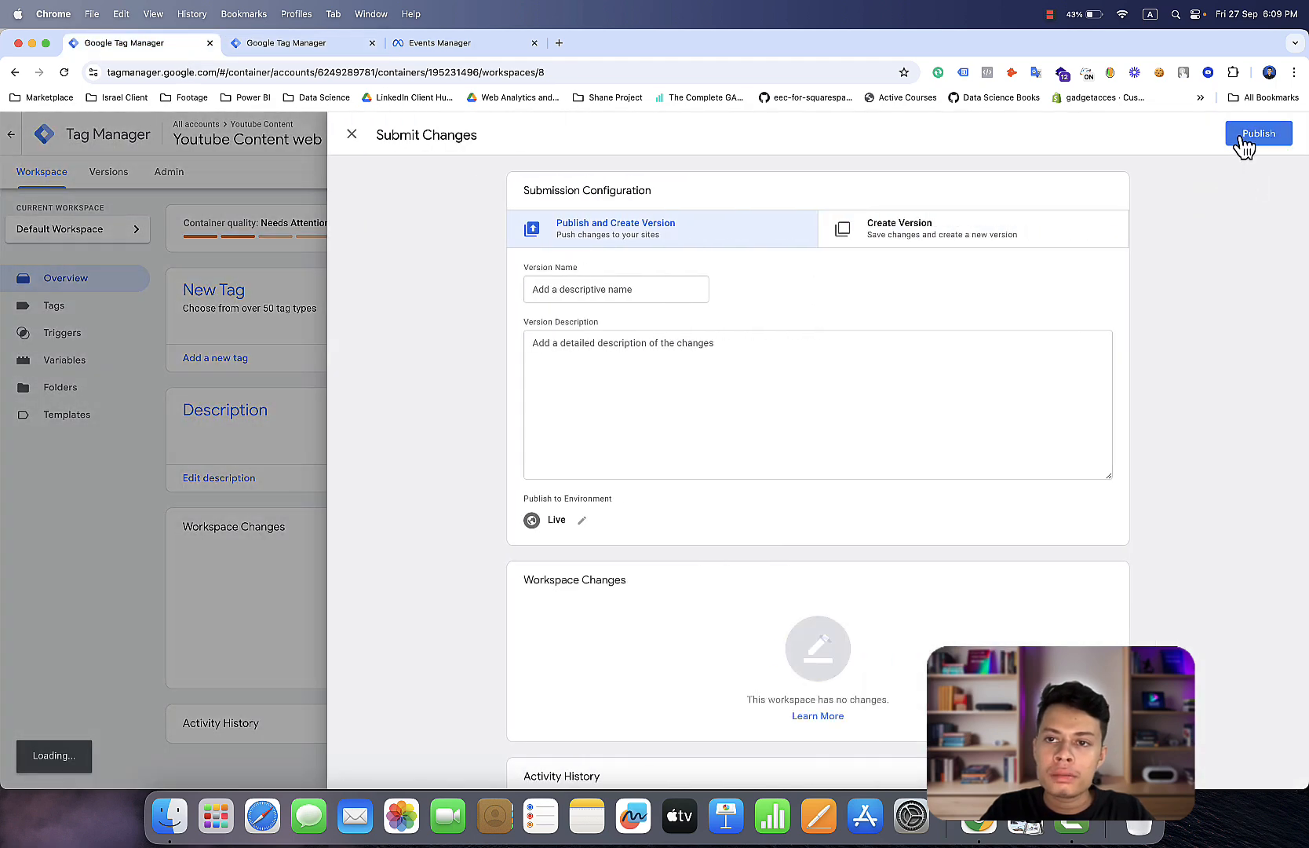
{"action": "left_click", "coordinate": [1245, 146]}
{"action": "left_click", "coordinate": [781, 533]}
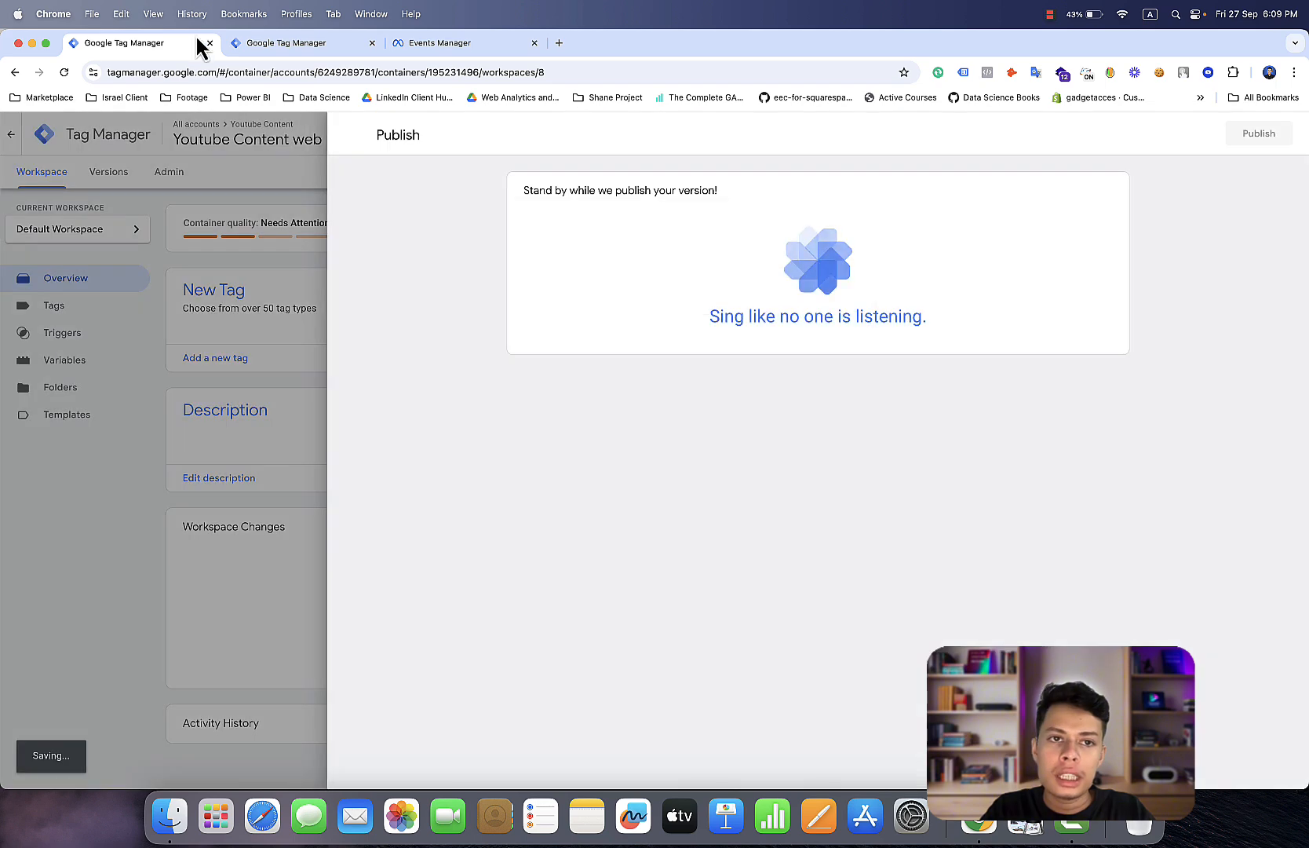
Close the published version summaries of both containers and return the Youtube Content Server container to its workspace
{"action": "left_click", "coordinate": [291, 49]}
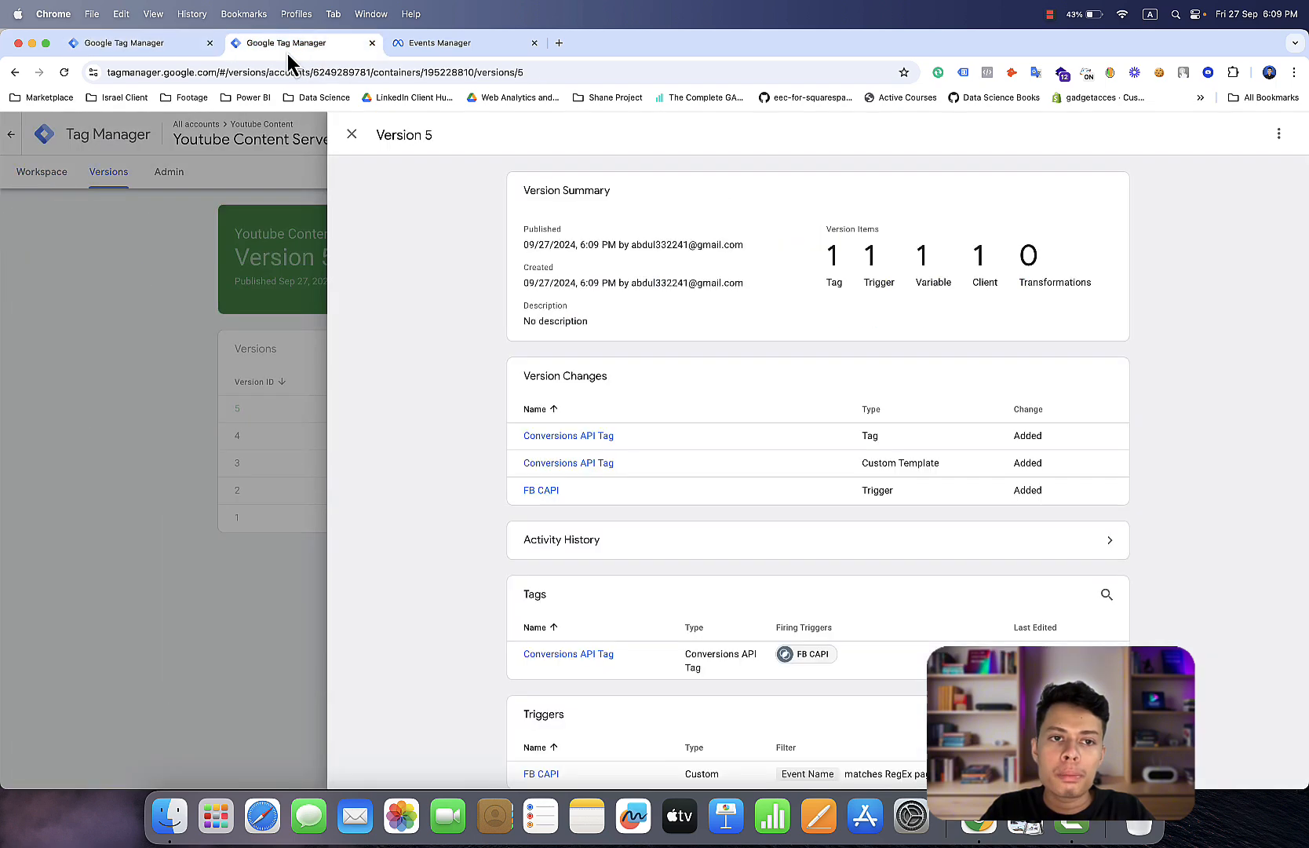
{"action": "left_click", "coordinate": [354, 138]}
{"action": "left_click", "coordinate": [49, 182]}
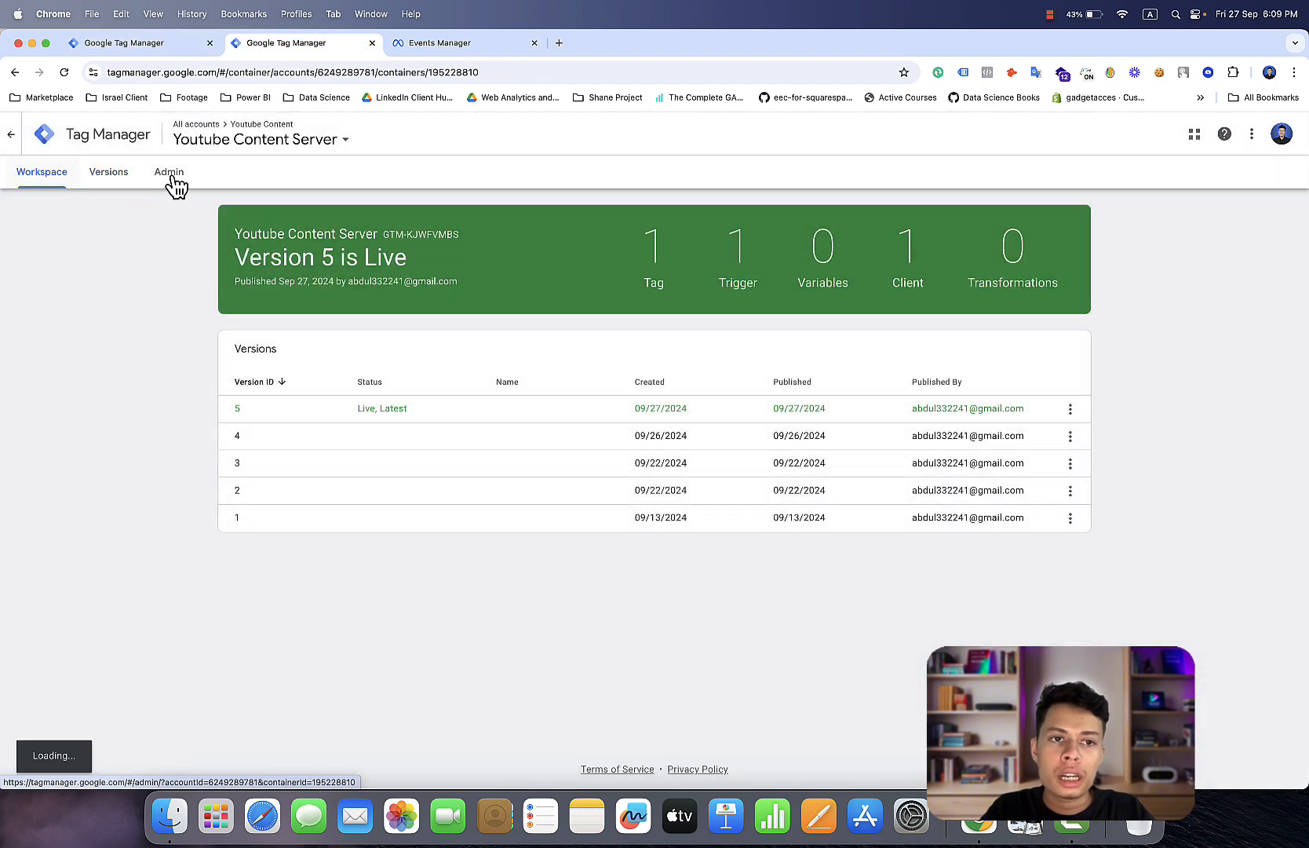
{"action": "left_click", "coordinate": [172, 178]}
{"action": "left_click", "coordinate": [45, 183]}
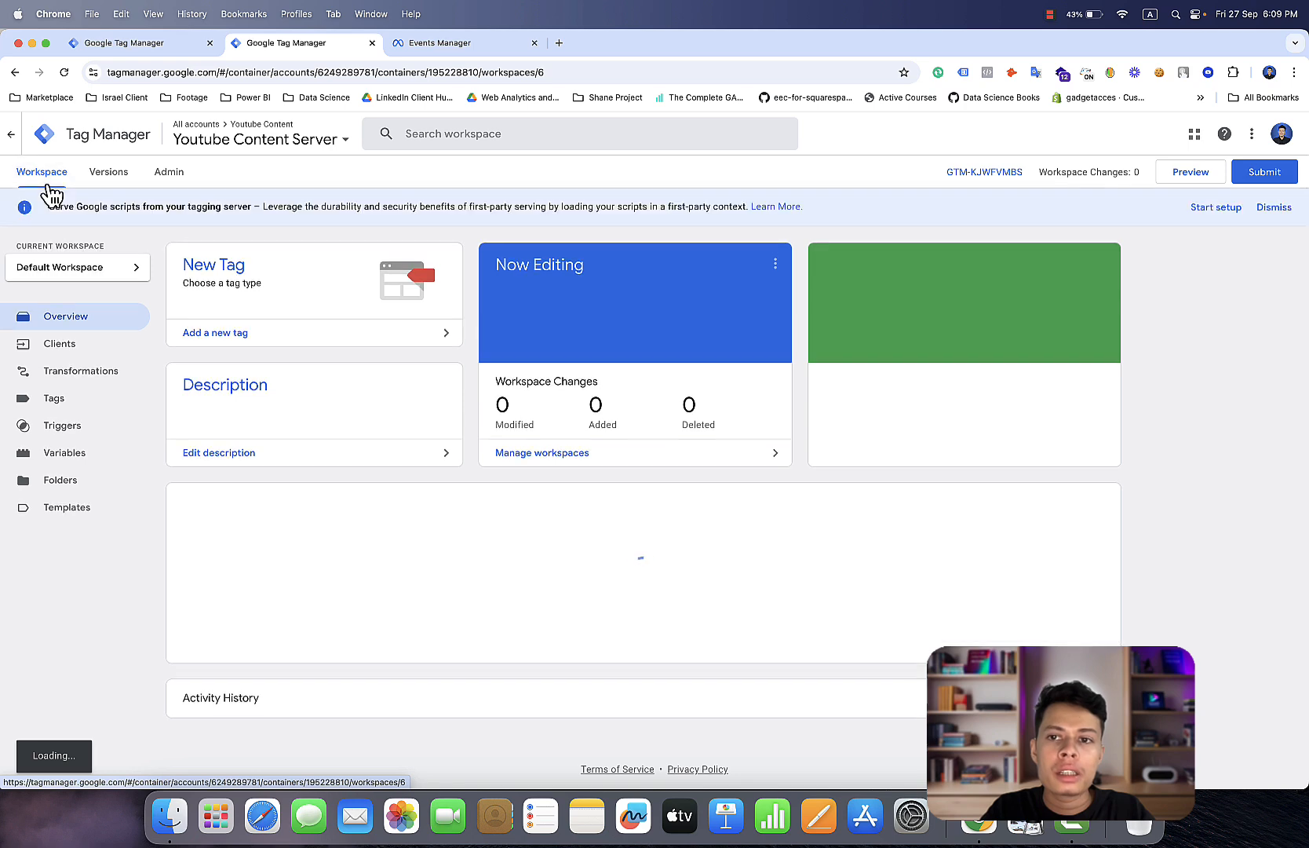
{"action": "left_click", "coordinate": [170, 44]}
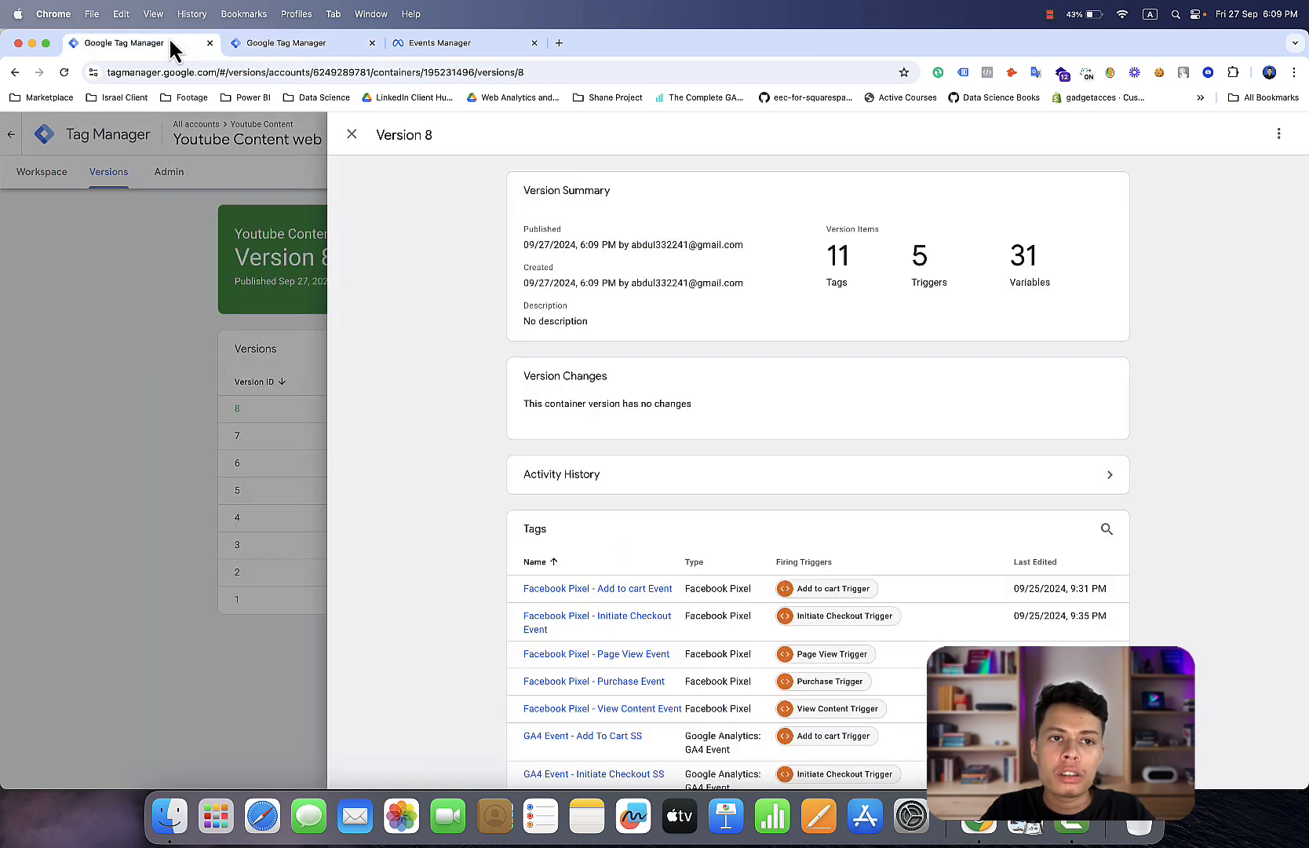
{"action": "left_click", "coordinate": [351, 134]}
{"action": "left_click", "coordinate": [26, 185]}
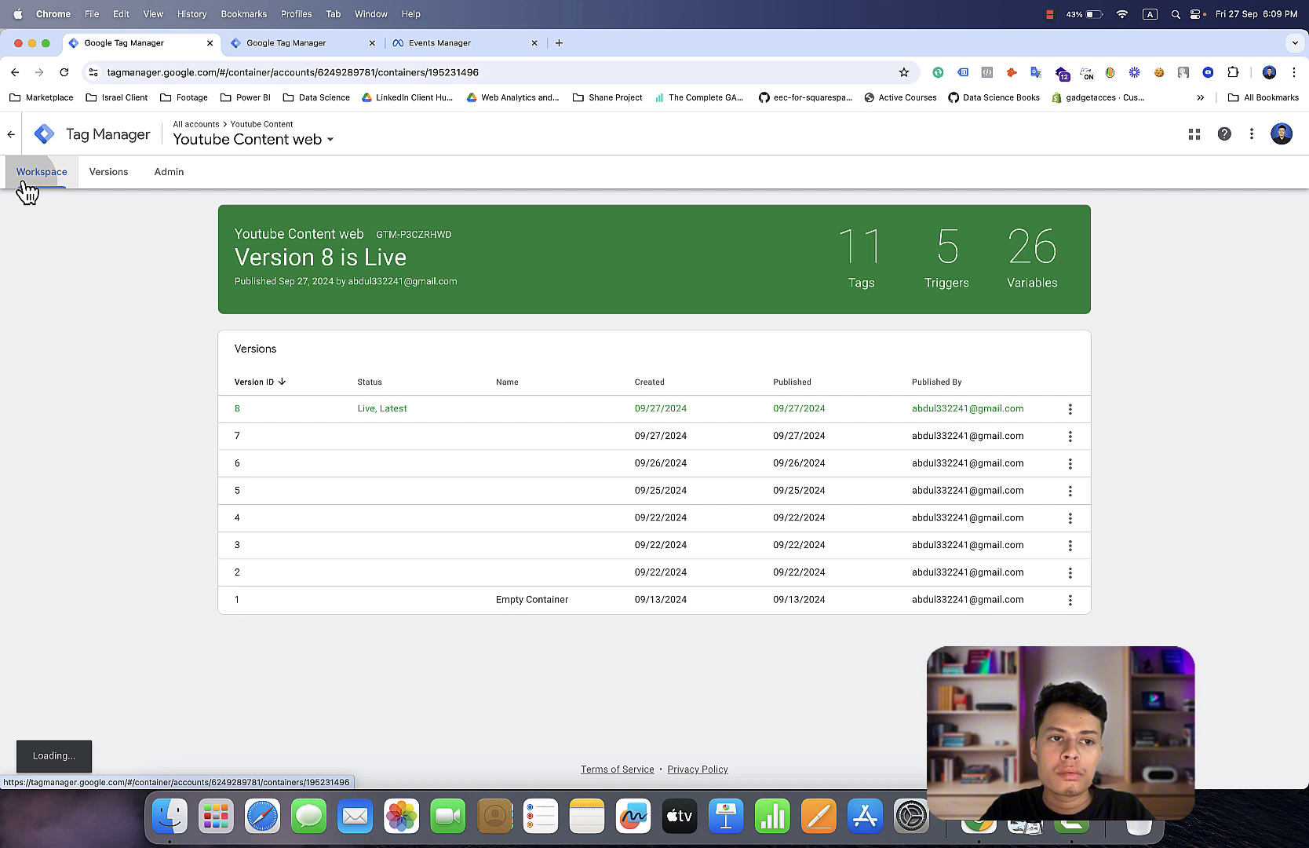
{"action": "left_click", "coordinate": [107, 174]}
Start preview mode for the server and web containers, connecting Tag Assistant to the gadgetacces.myshopify.com store for the web container
{"action": "left_click", "coordinate": [263, 45]}
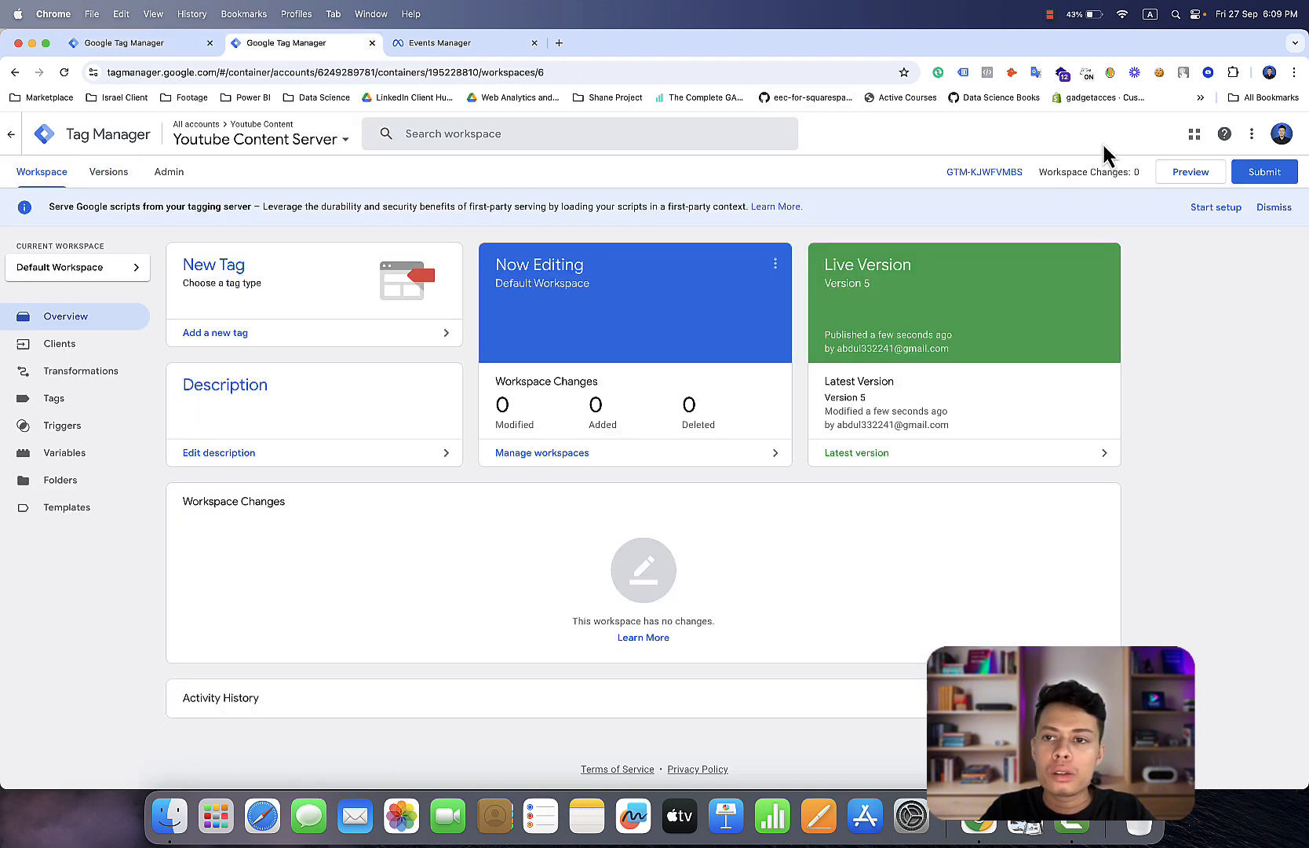
{"action": "left_click", "coordinate": [1180, 174]}
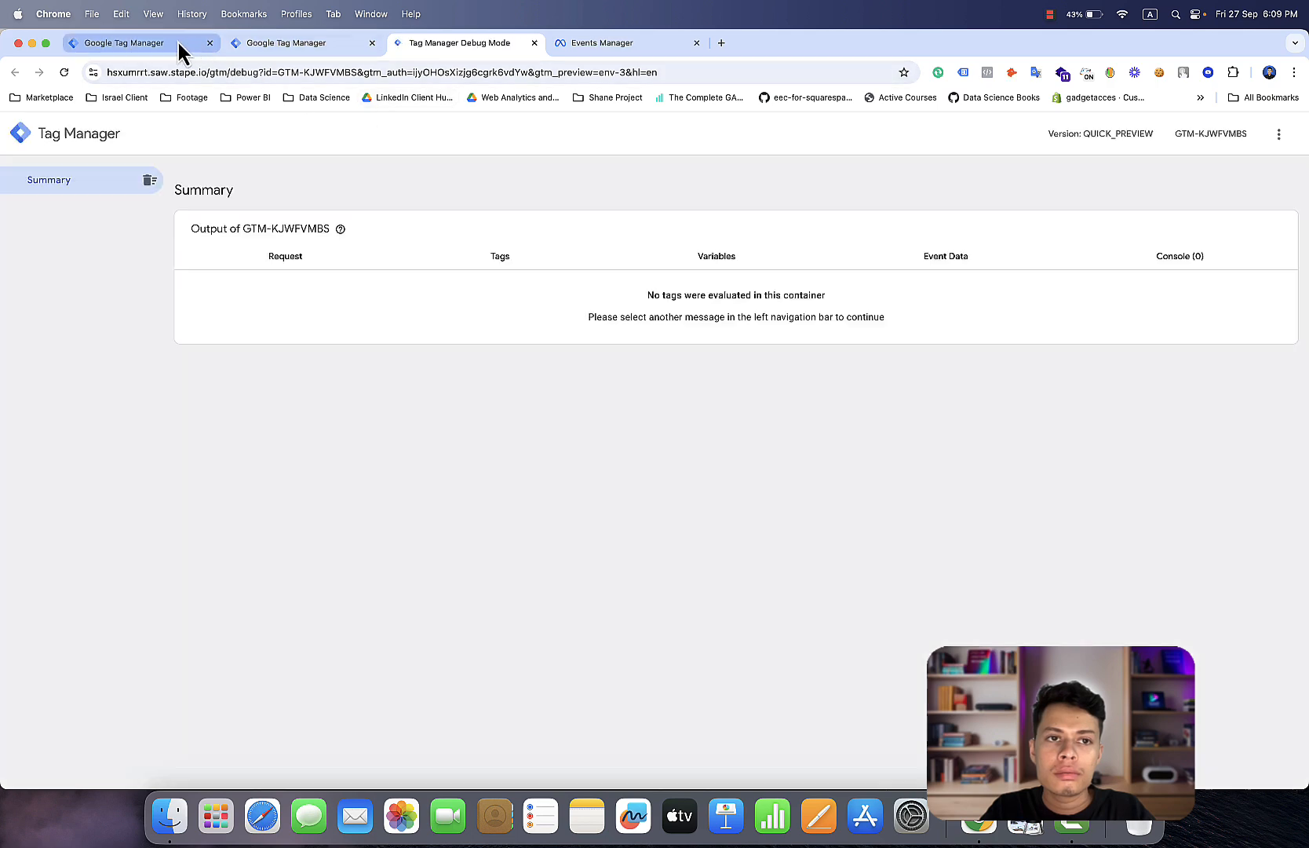
{"action": "left_click", "coordinate": [176, 43]}
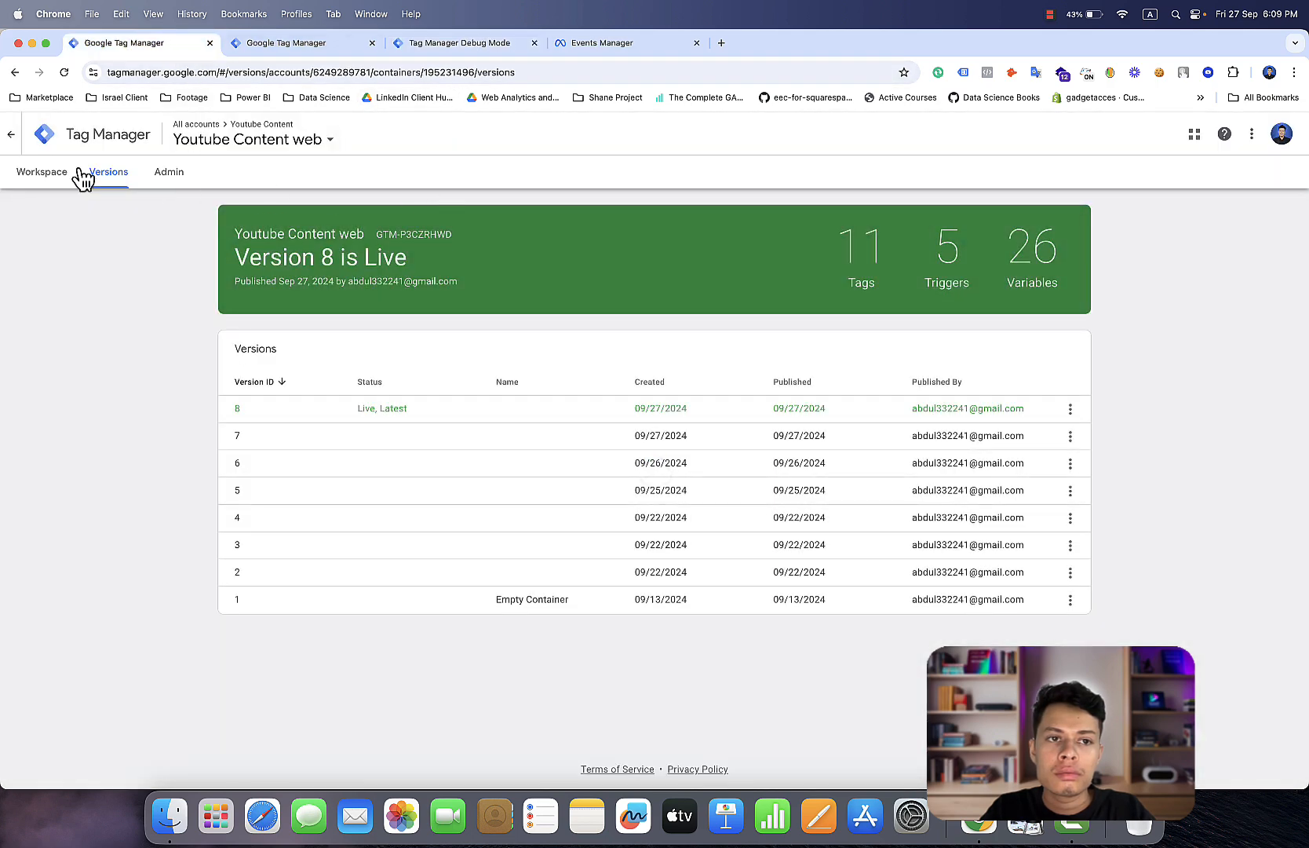
{"action": "left_click", "coordinate": [55, 176]}
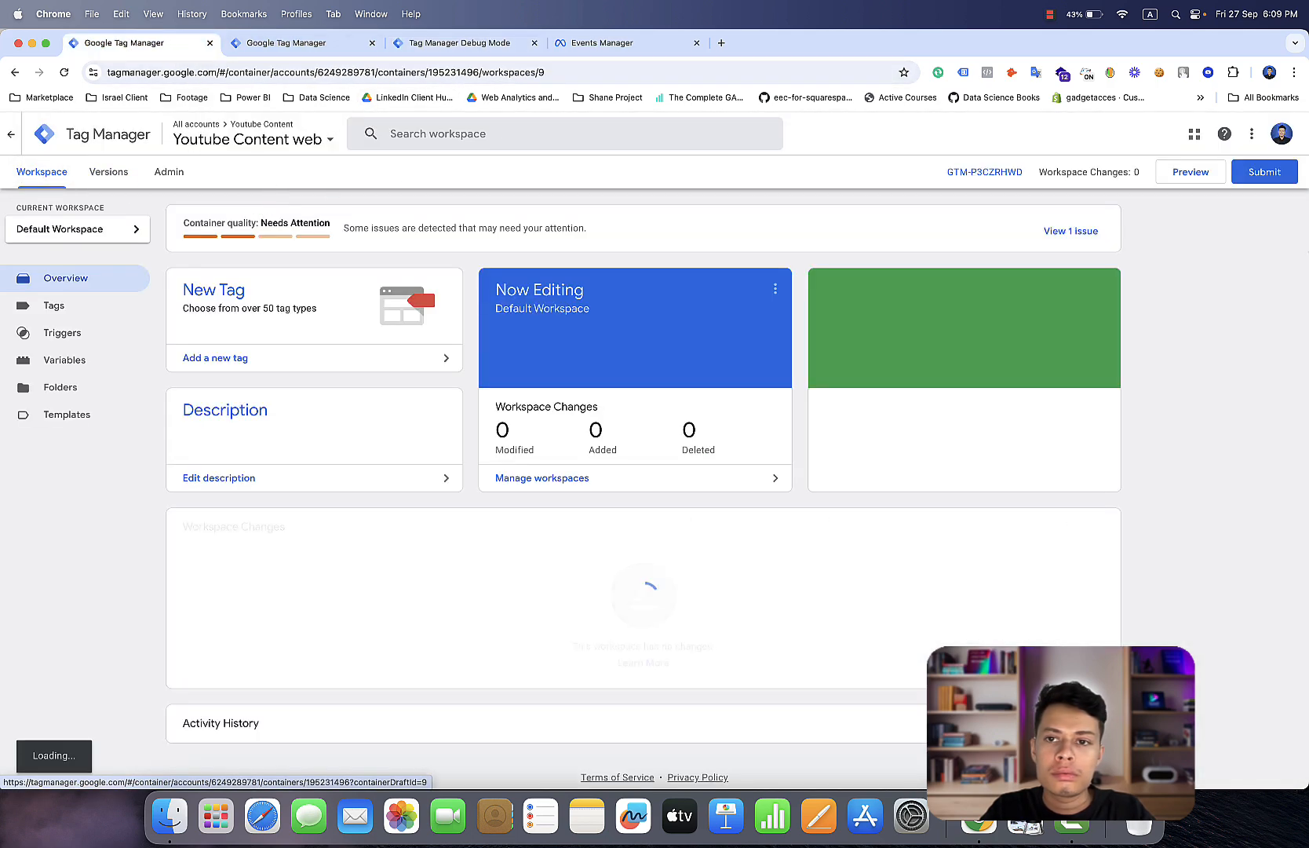
{"action": "left_click", "coordinate": [1181, 174]}
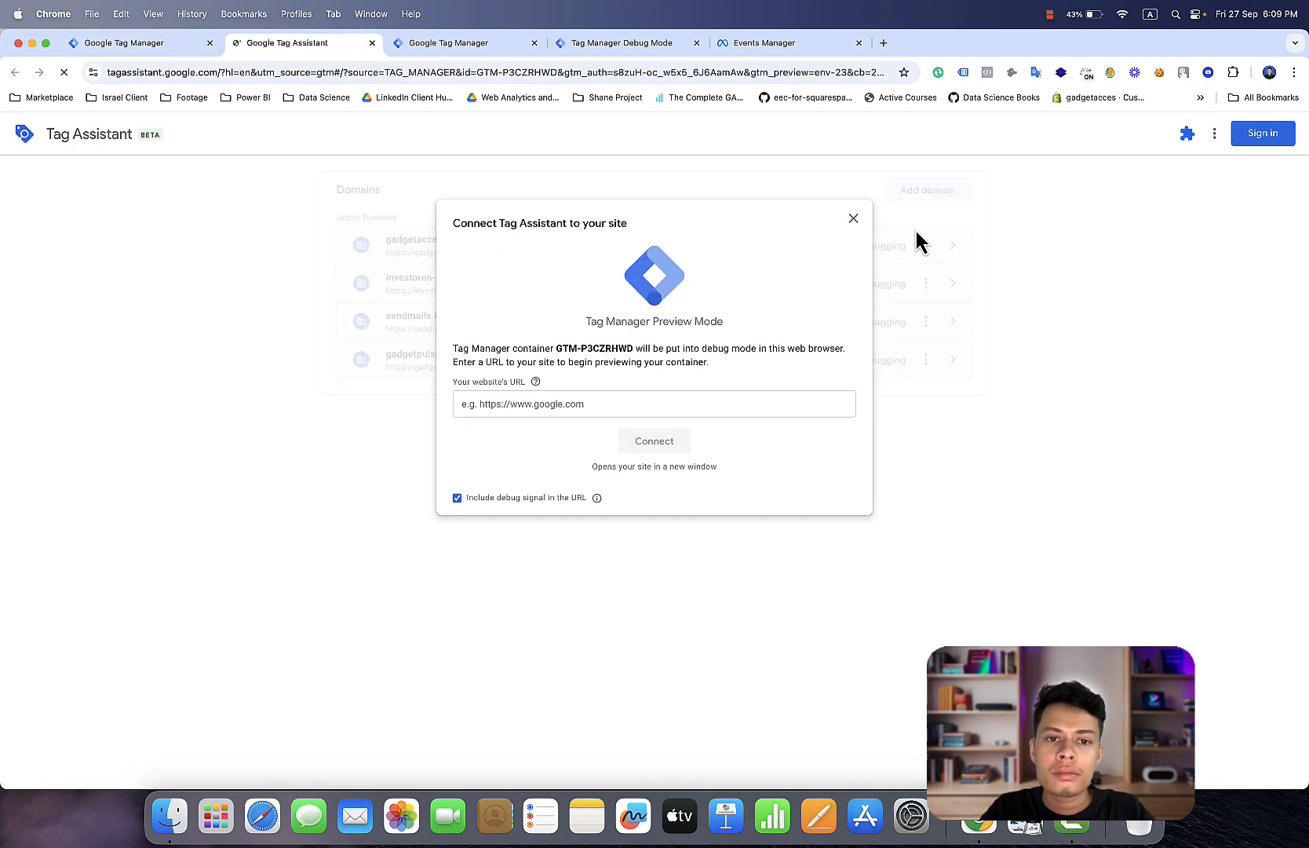
{"action": "left_click", "coordinate": [708, 403]}
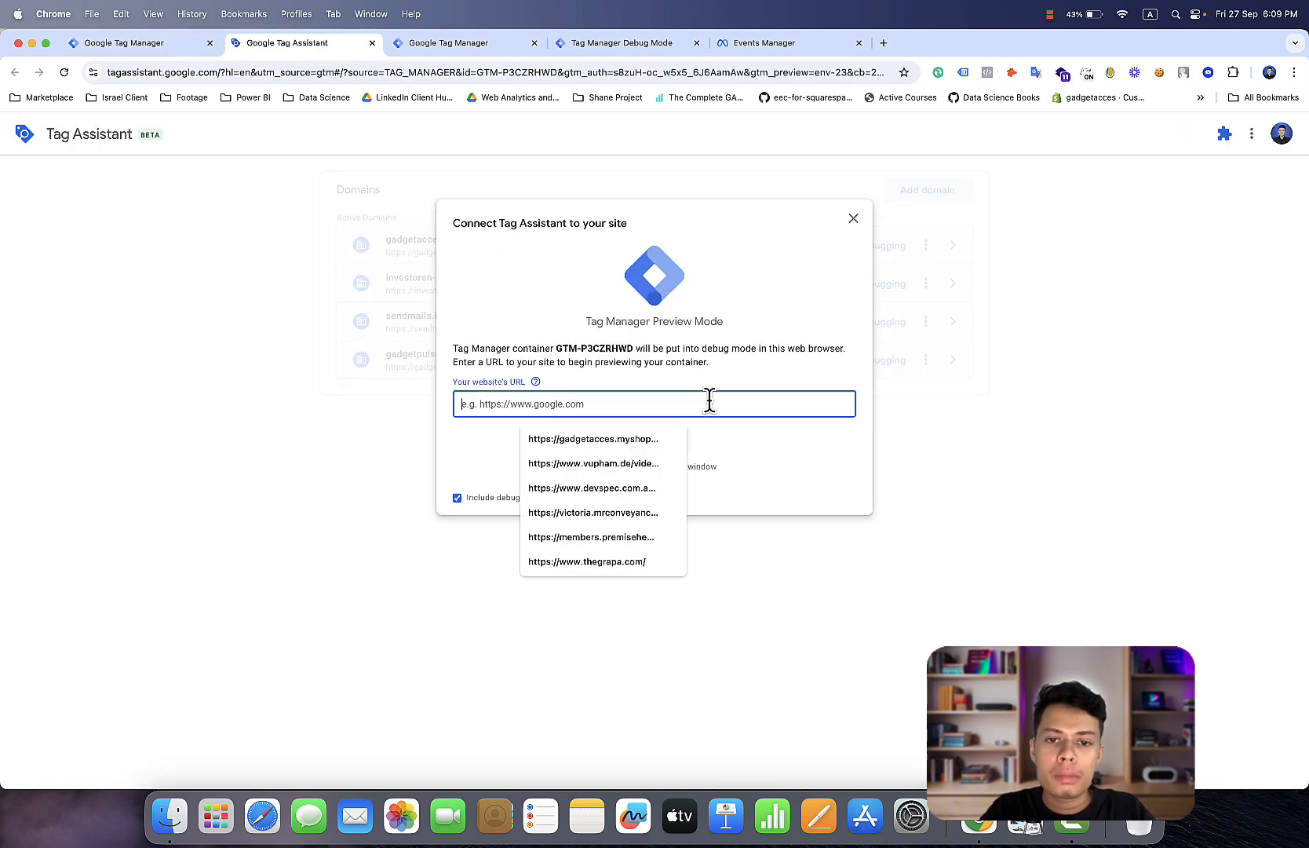
{"action": "left_click", "coordinate": [666, 445]}
{"action": "left_click", "coordinate": [666, 445]}
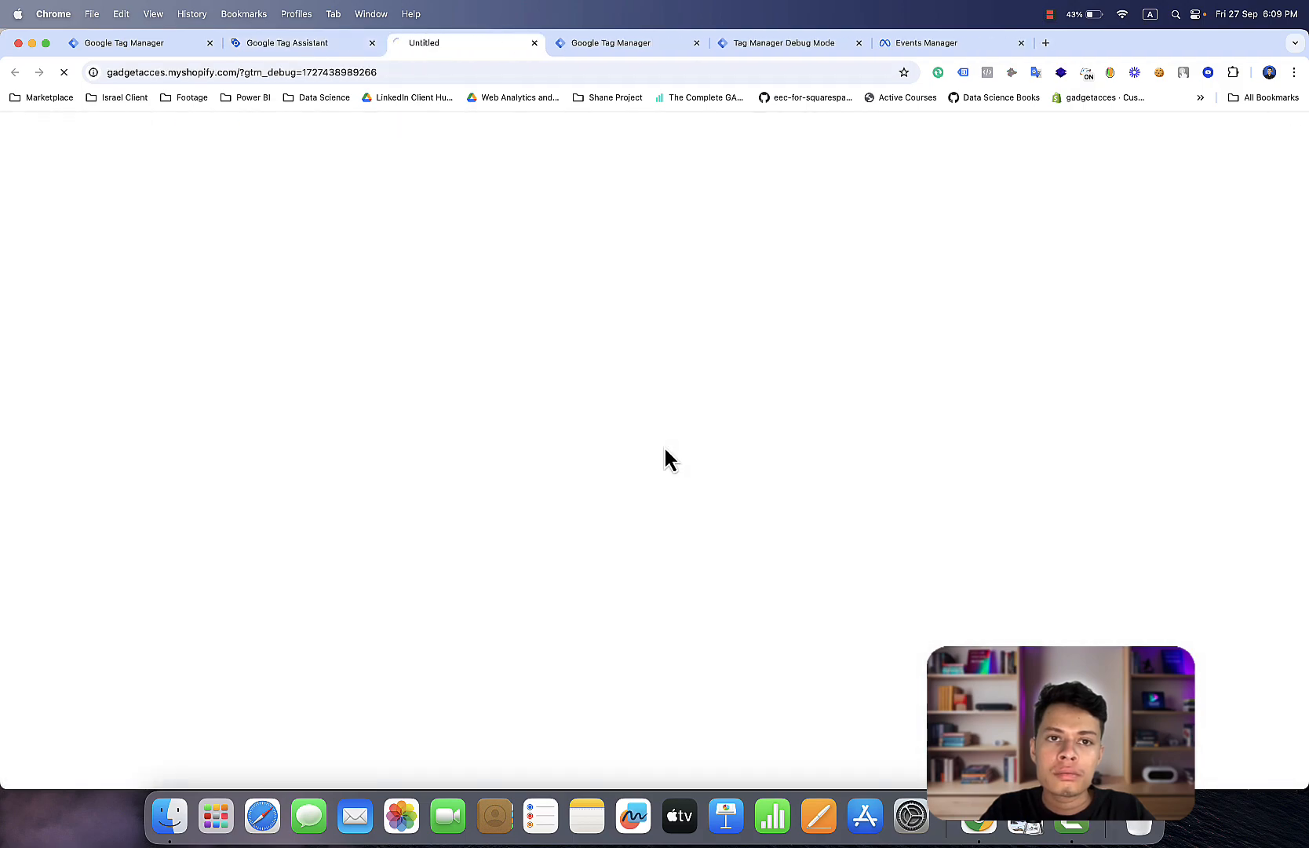
Check the tags fired for the page_view event in the server container's debug mode and expand the received PageView event in Events Manager
{"action": "scroll", "coordinate": [665, 448], "scroll_direction": "down", "scroll_amount": 7}
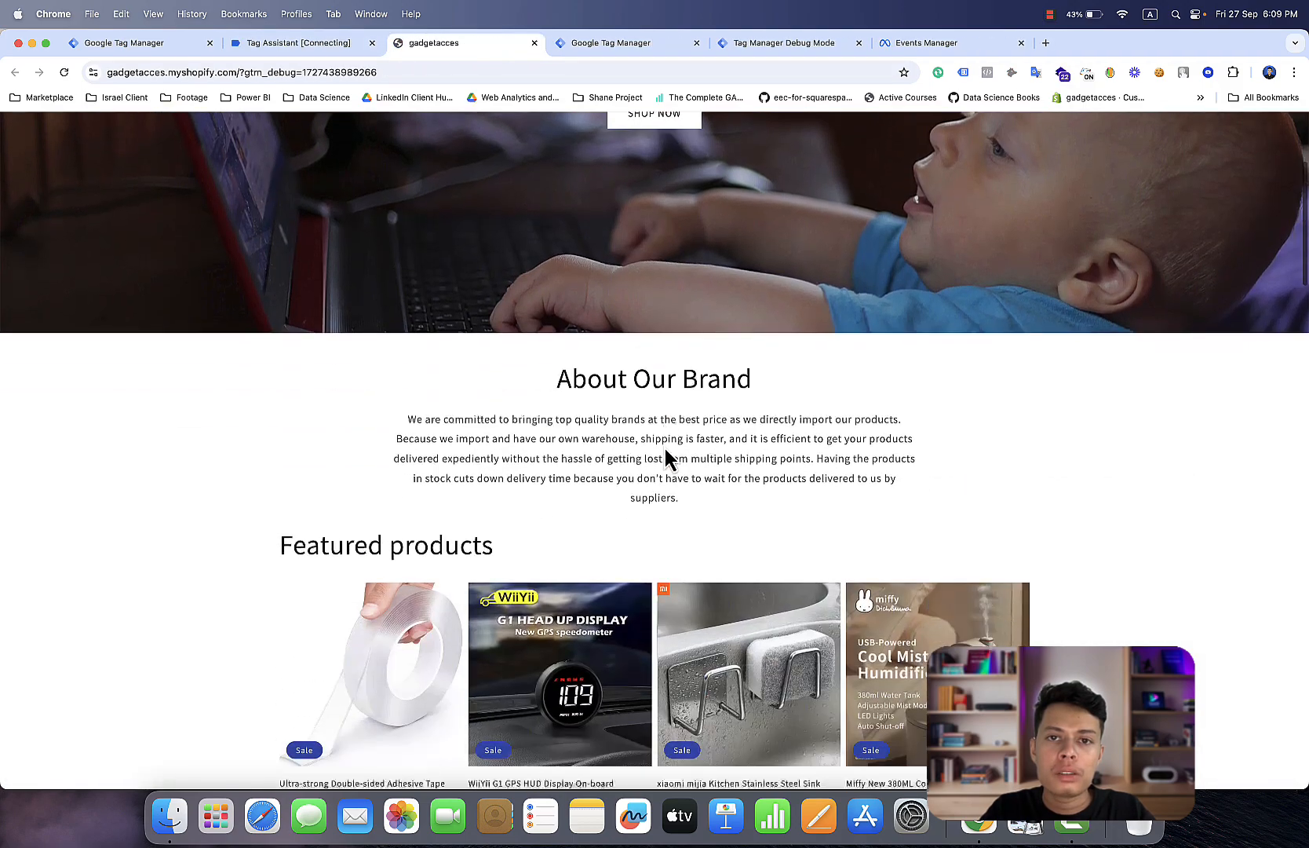
{"action": "scroll", "coordinate": [667, 455], "scroll_direction": "down", "scroll_amount": 3}
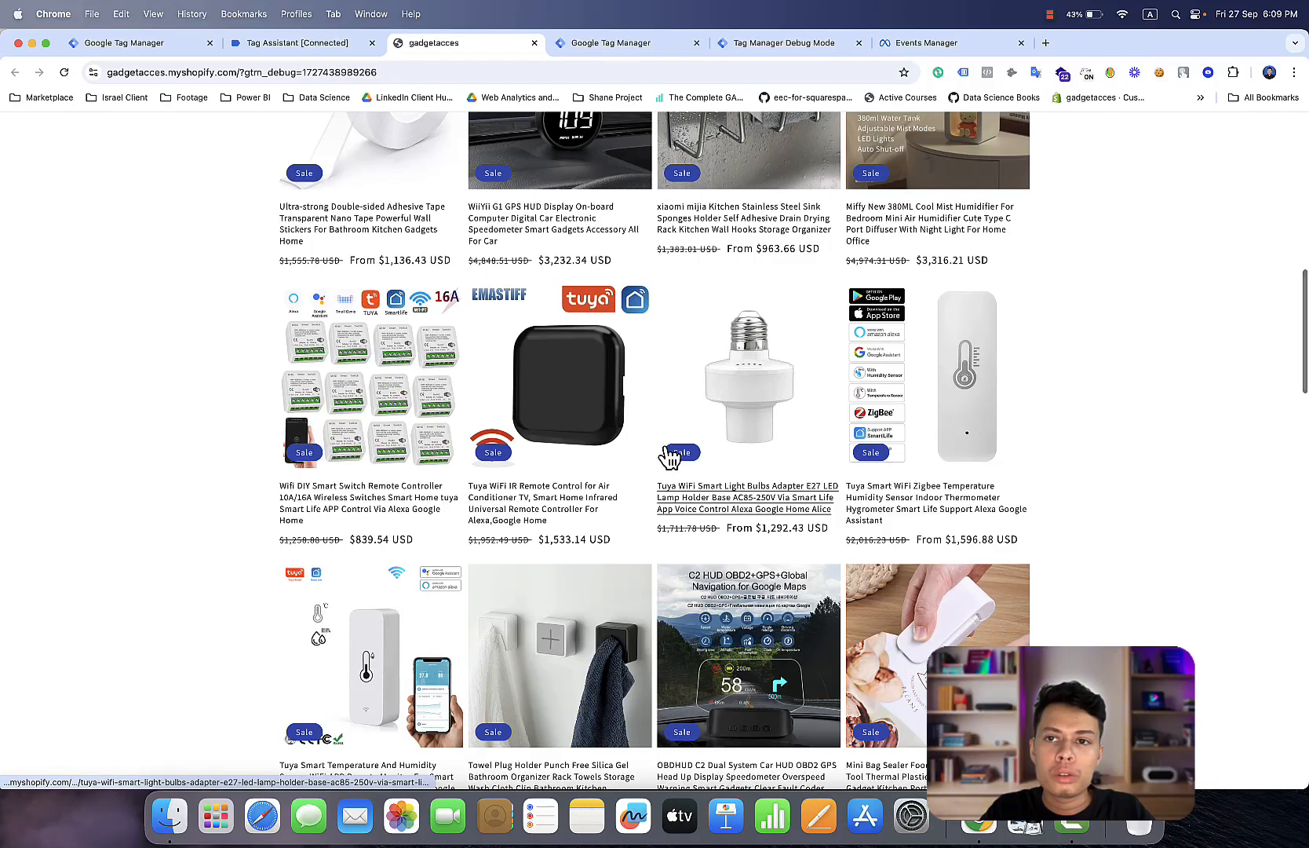
{"action": "scroll", "coordinate": [665, 452], "scroll_direction": "up", "scroll_amount": 10}
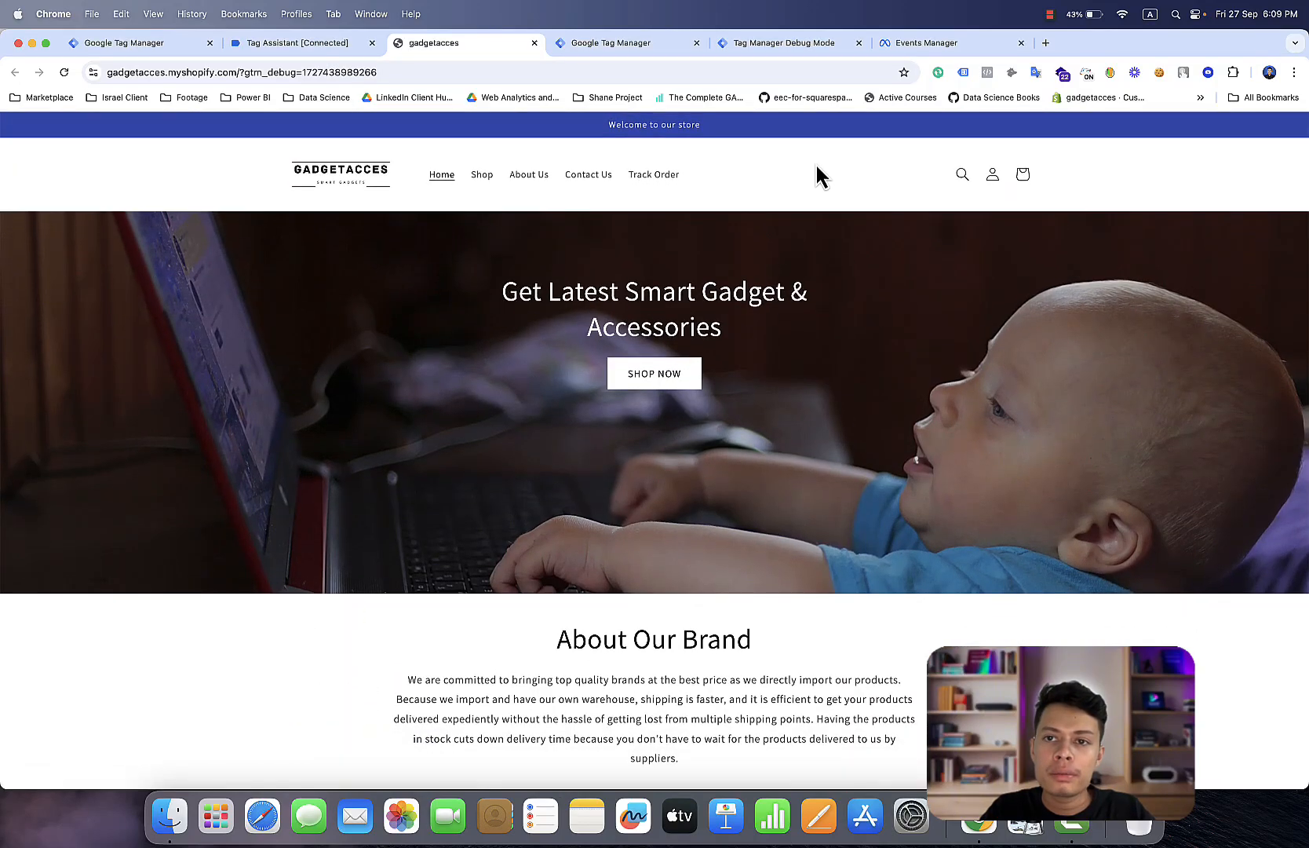
{"action": "left_click", "coordinate": [761, 44]}
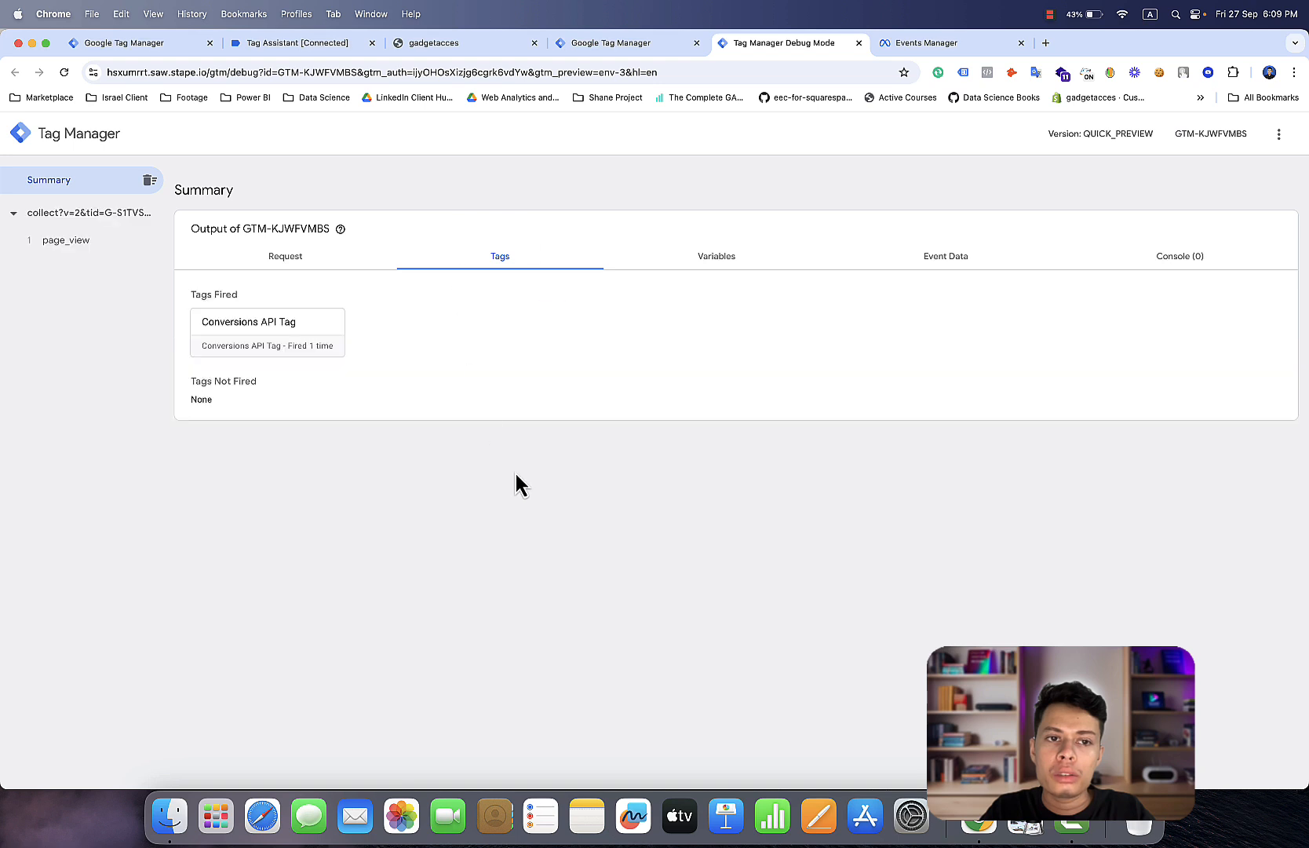
{"action": "left_click", "coordinate": [105, 251]}
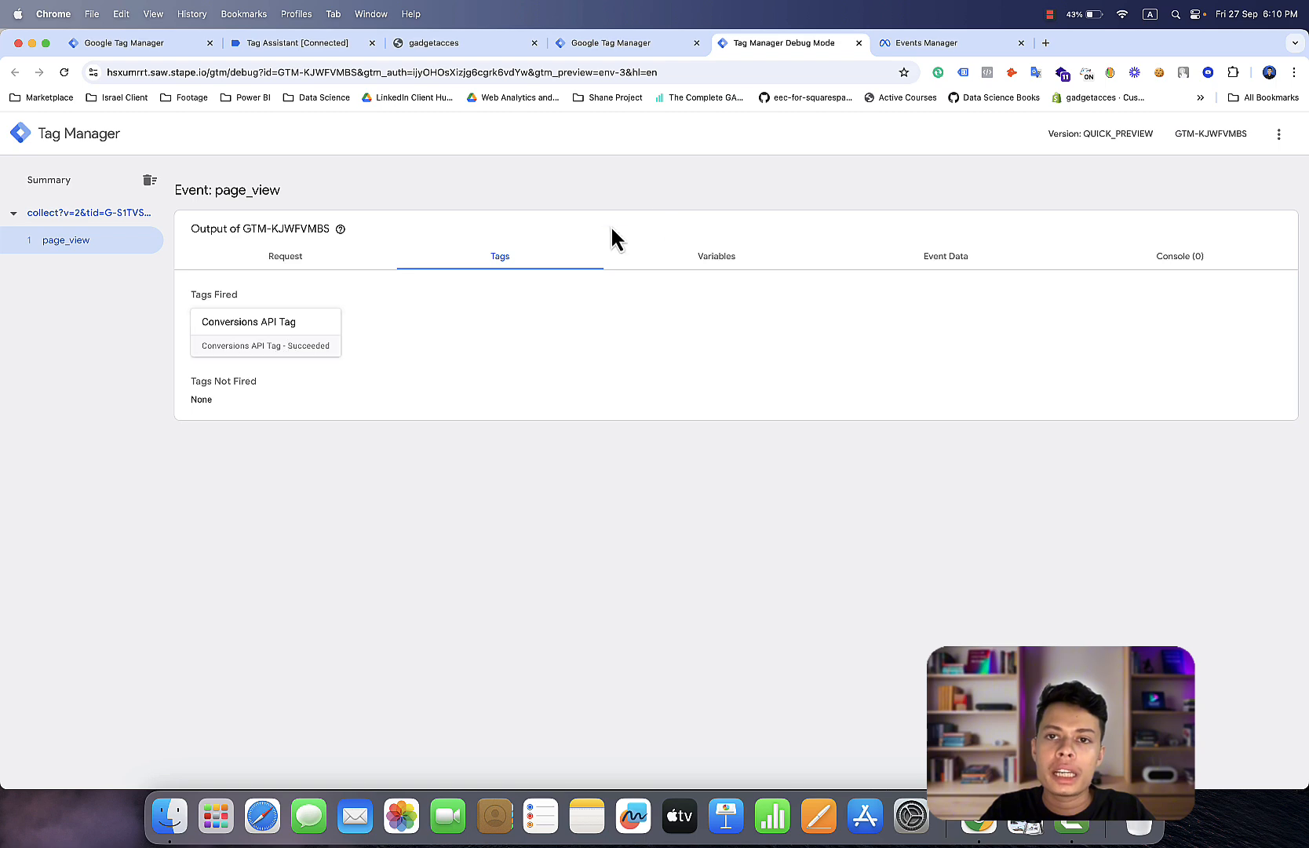
{"action": "left_click", "coordinate": [967, 49]}
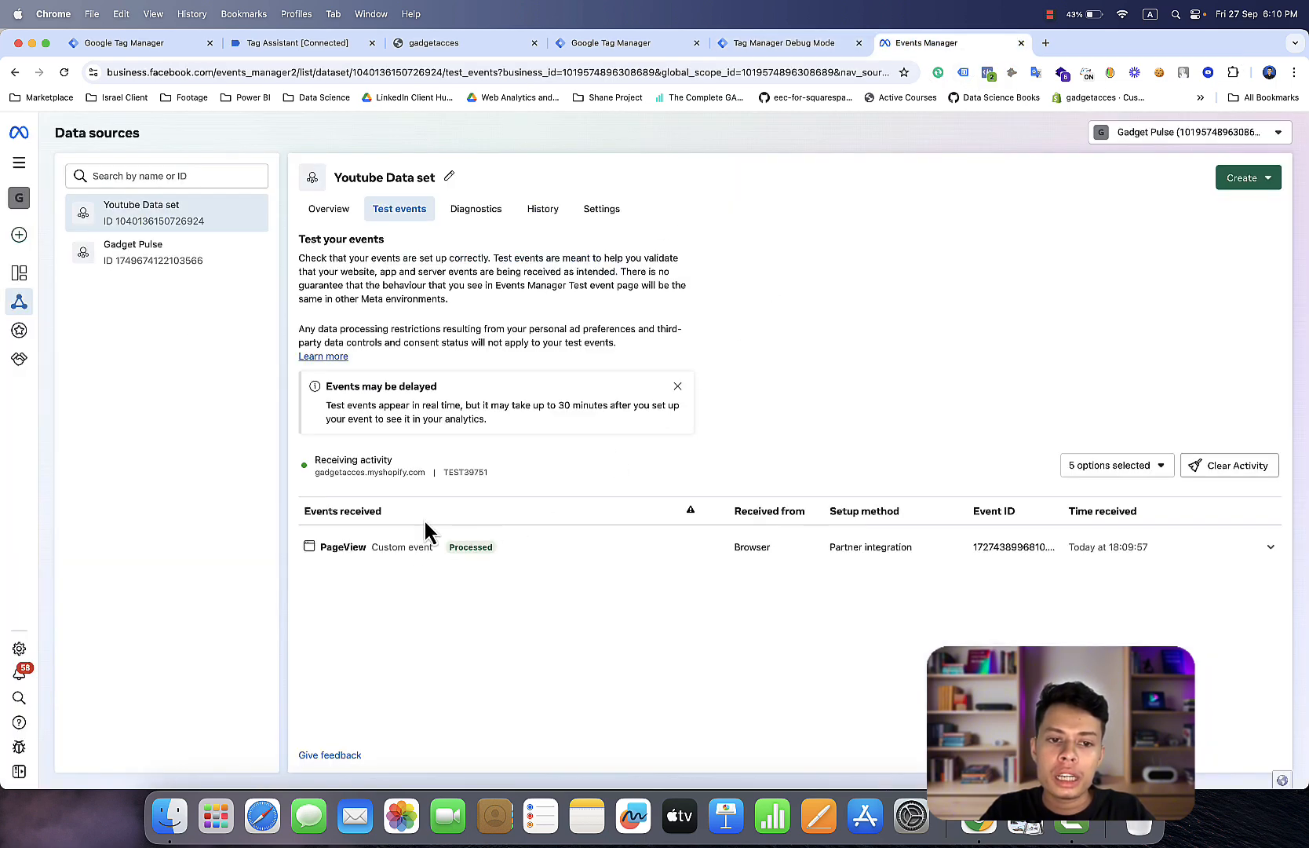
{"action": "left_click", "coordinate": [575, 561]}
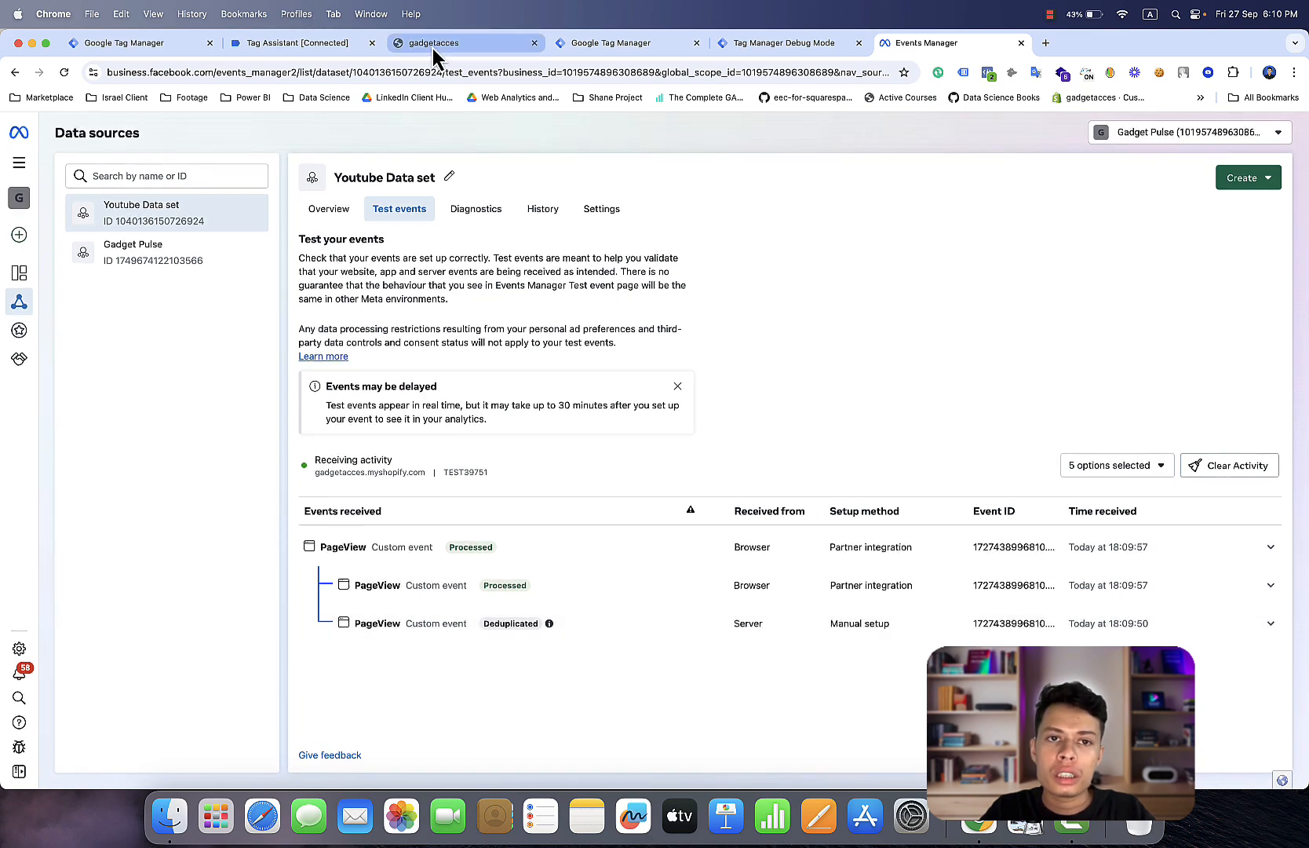
Open the product page of the xiaomi mijia Kitchen Stainless Steel Sink Sponges Holder from the store's featured products
{"action": "left_click", "coordinate": [433, 47]}
{"action": "scroll", "coordinate": [541, 389], "scroll_direction": "down", "scroll_amount": 5}
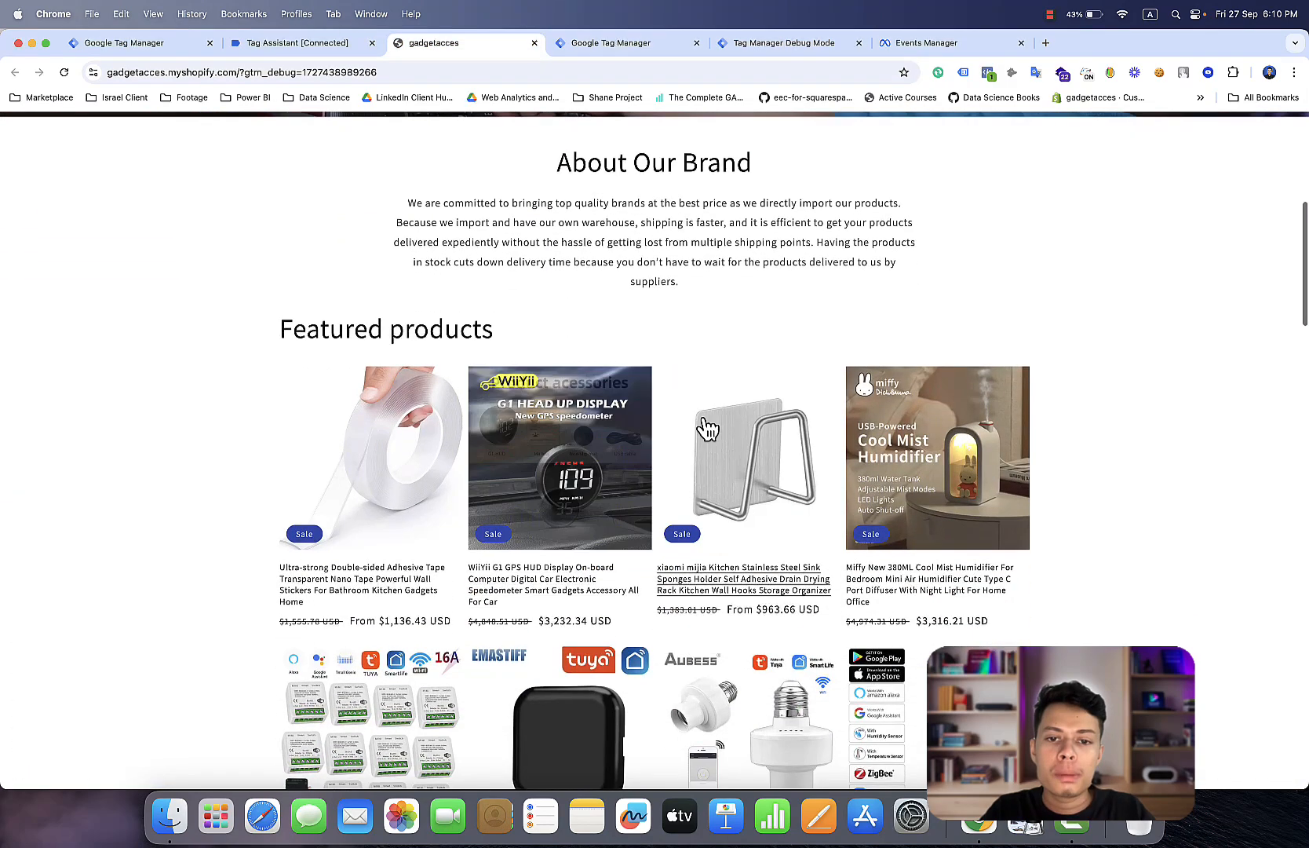
{"action": "left_click", "coordinate": [709, 429]}
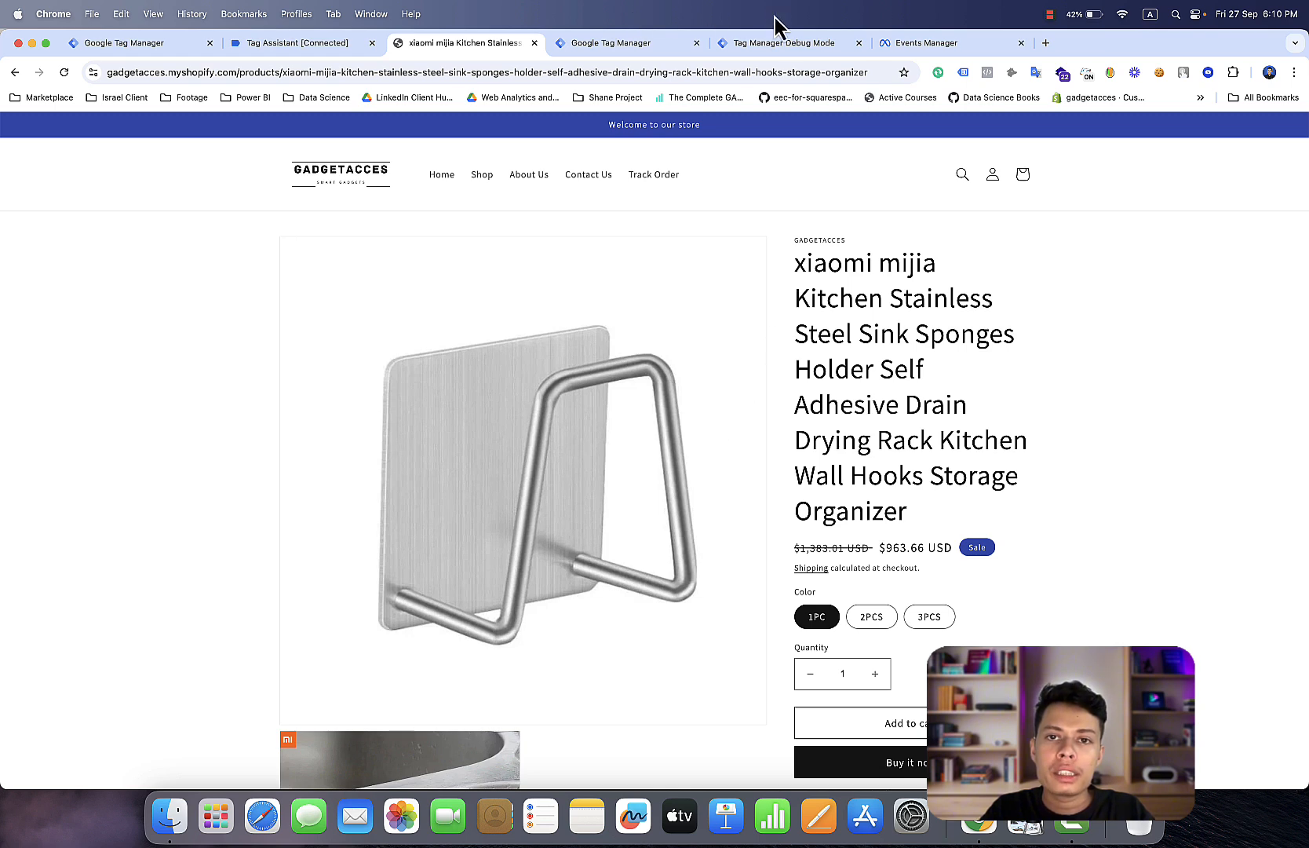
Check the tags fired for the view_item event and the summary in the server container's debug mode, and view the received events in Events Manager
{"action": "left_click", "coordinate": [784, 43]}
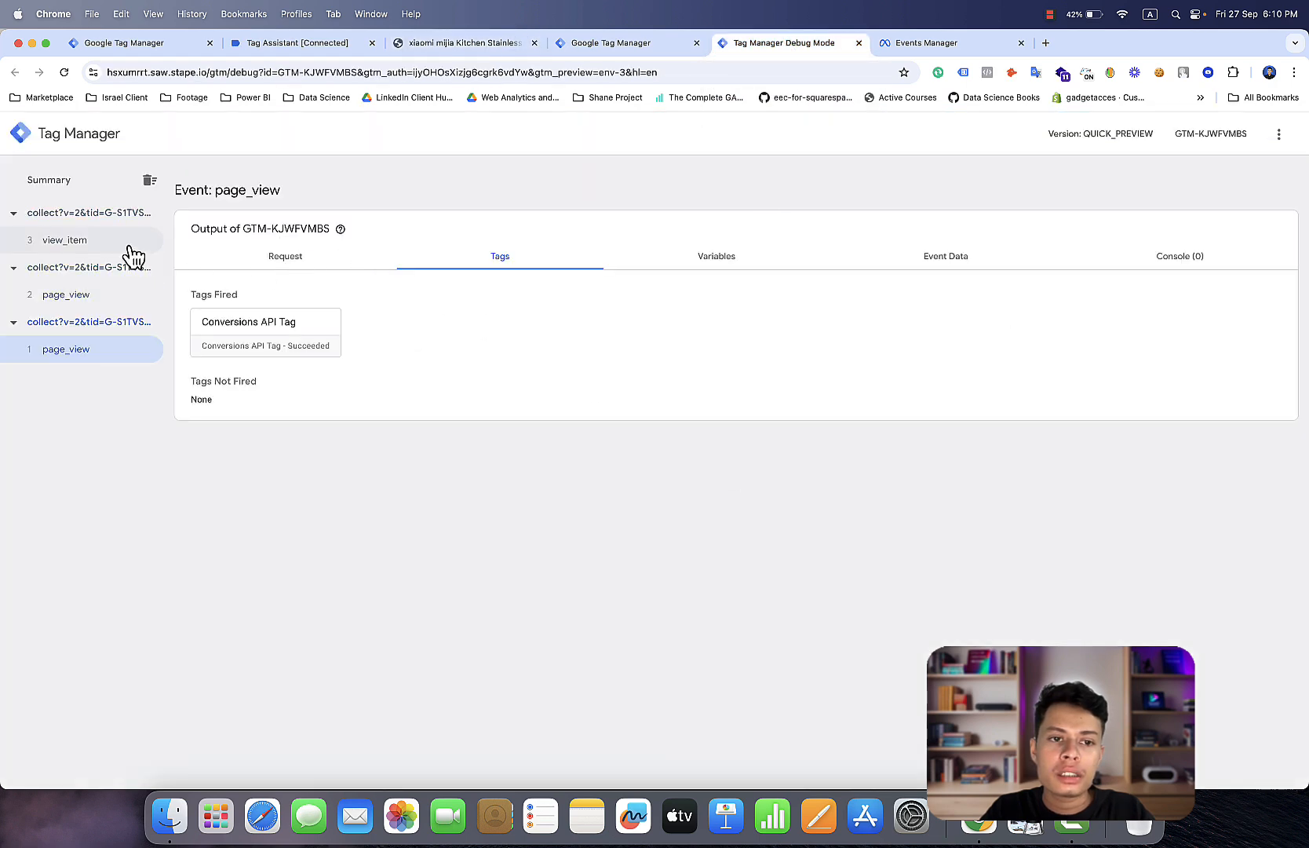
{"action": "left_click", "coordinate": [132, 255]}
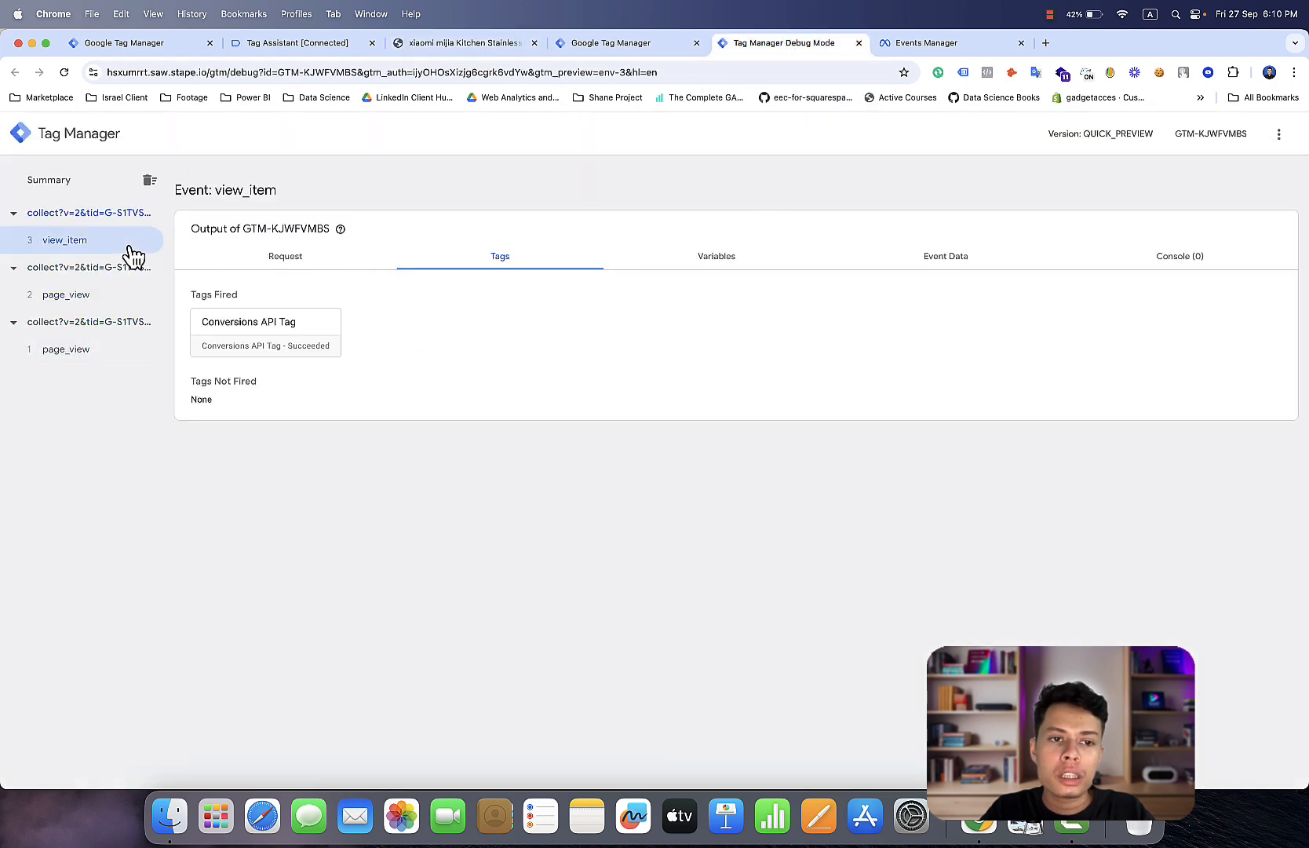
{"action": "left_click", "coordinate": [102, 184]}
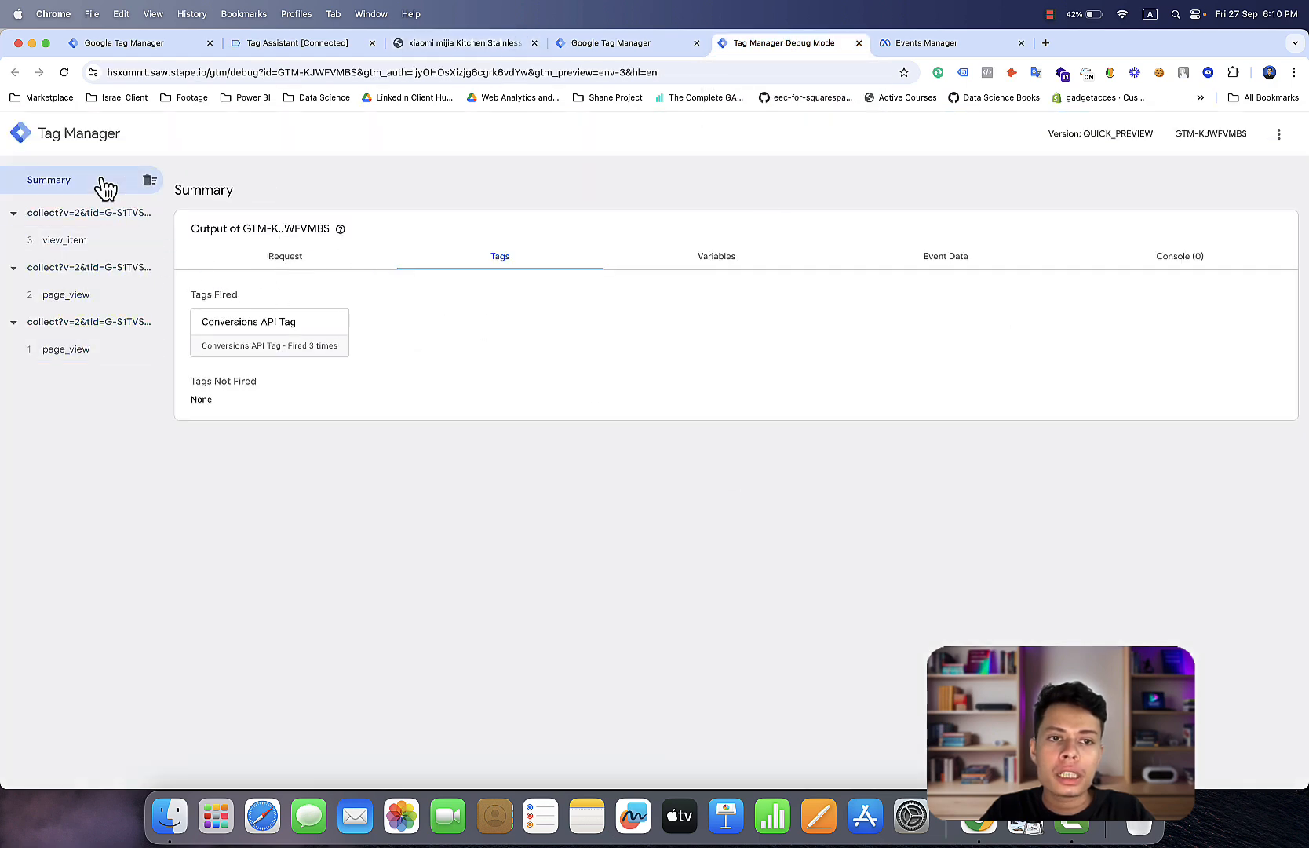
{"action": "left_click", "coordinate": [966, 45]}
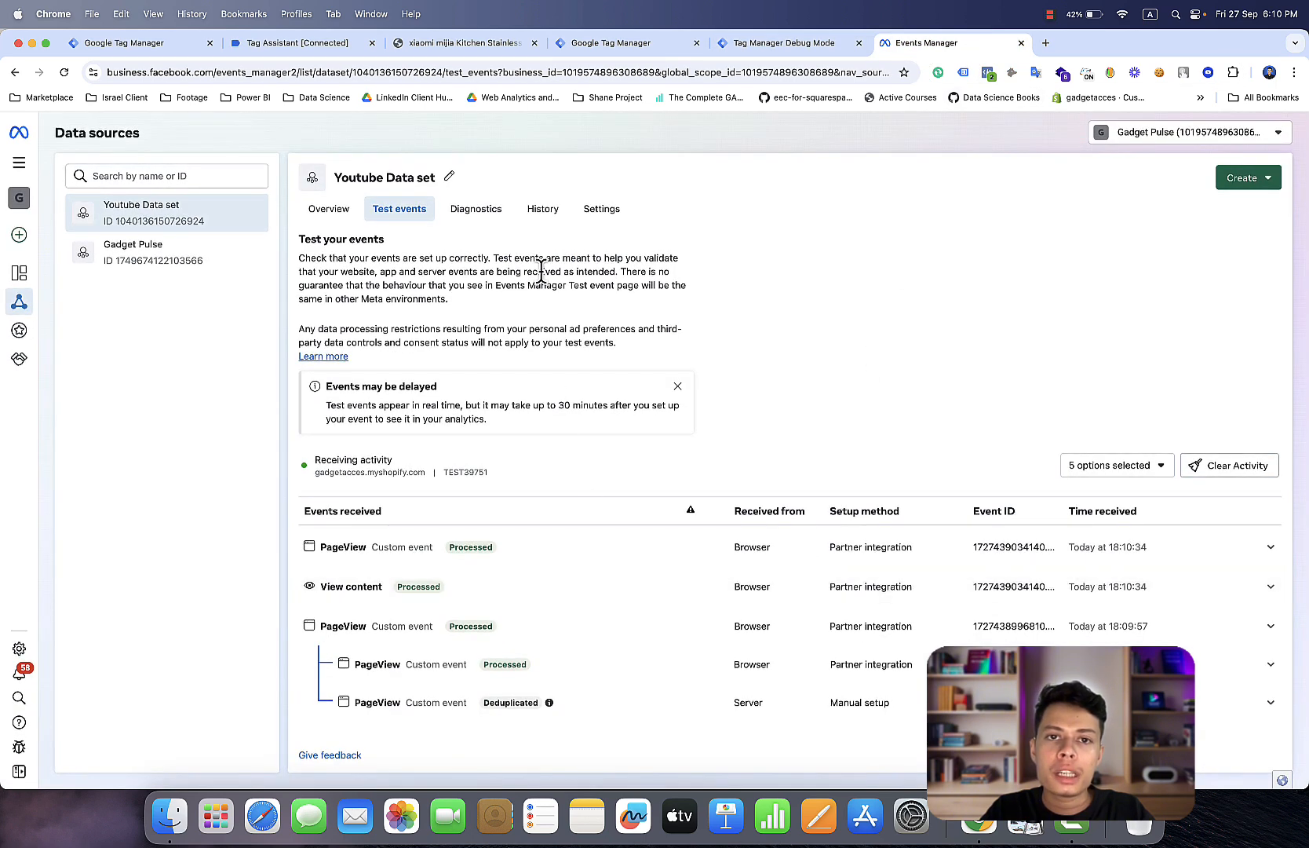
Add one sink sponge holder in the 1PC option to the cart from the store's product page
{"action": "left_click", "coordinate": [468, 43]}
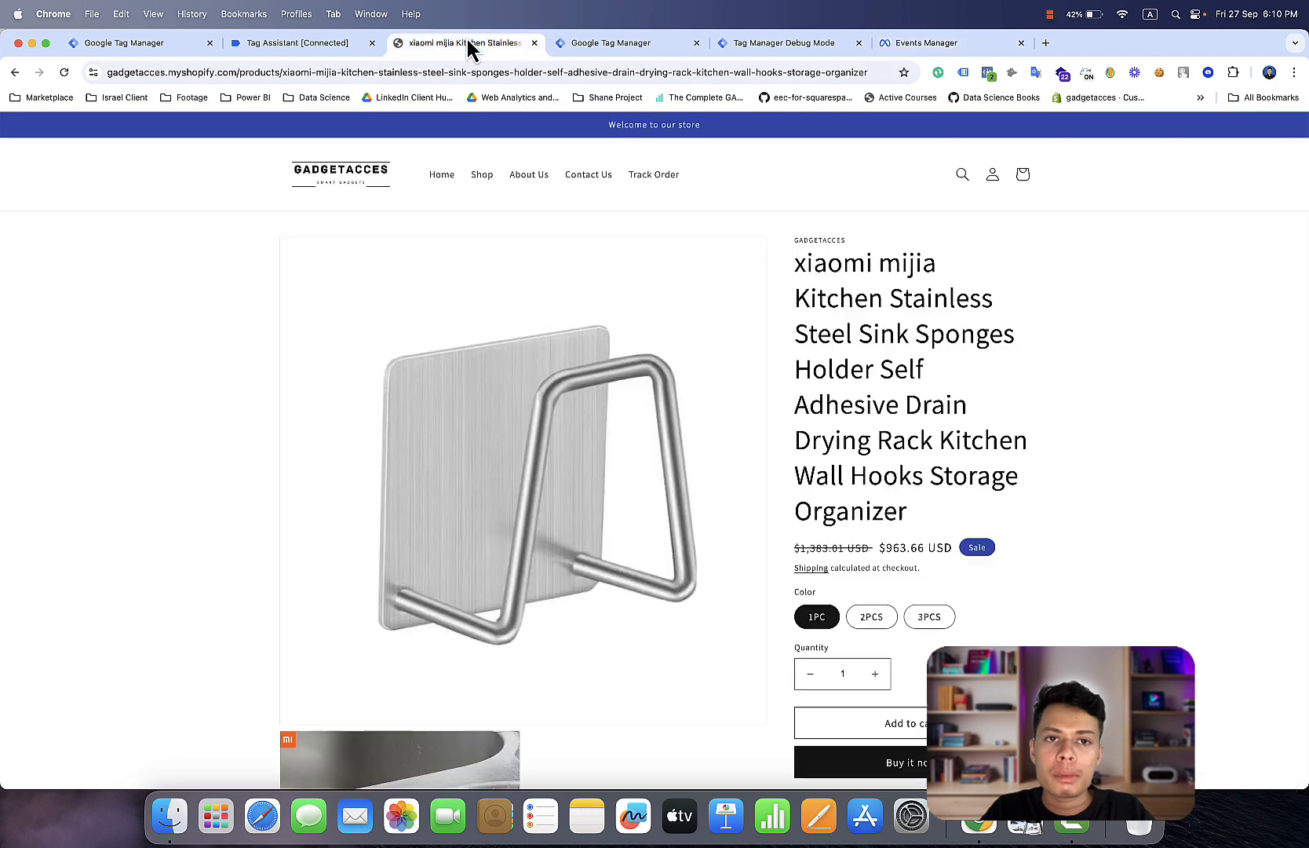
{"action": "scroll", "coordinate": [948, 492], "scroll_direction": "down", "scroll_amount": 3}
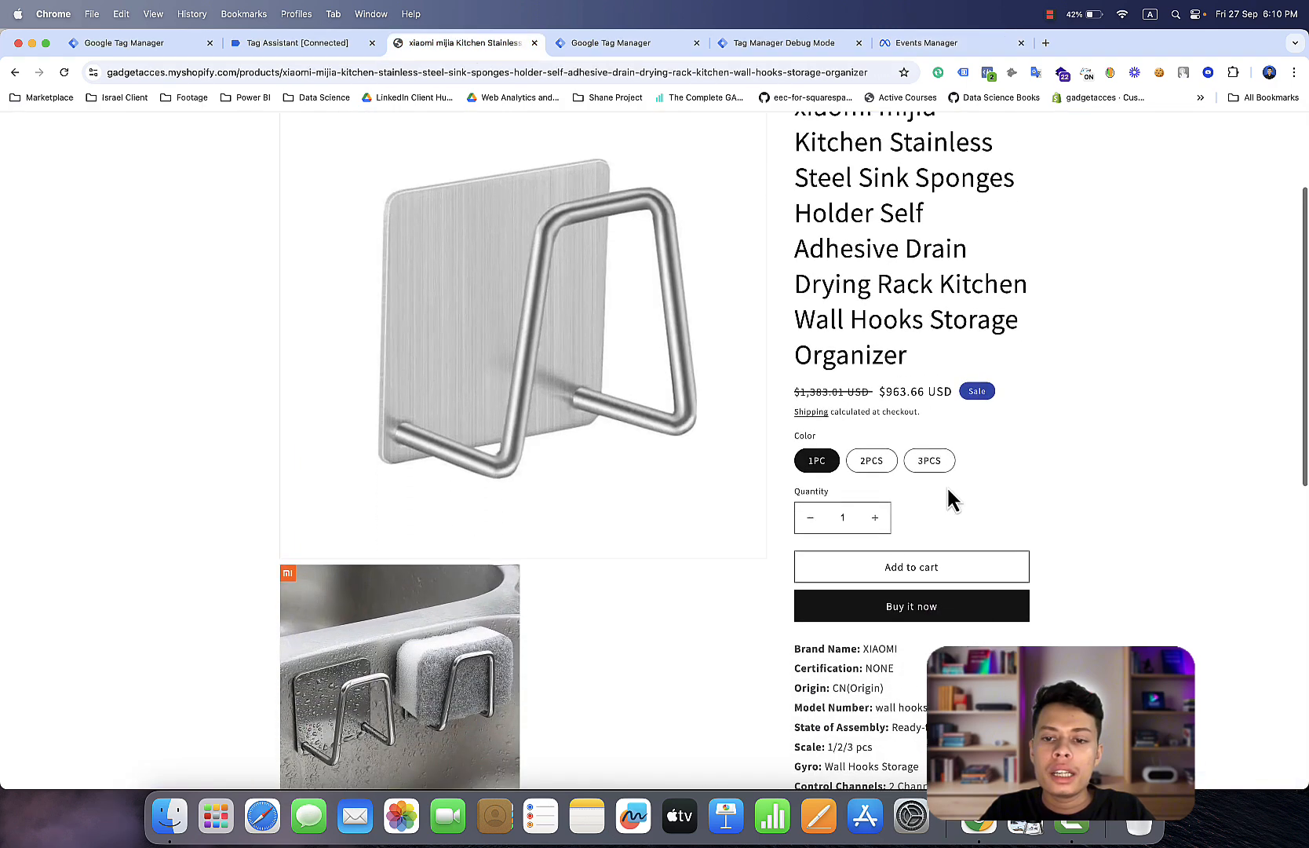
{"action": "left_click", "coordinate": [908, 569]}
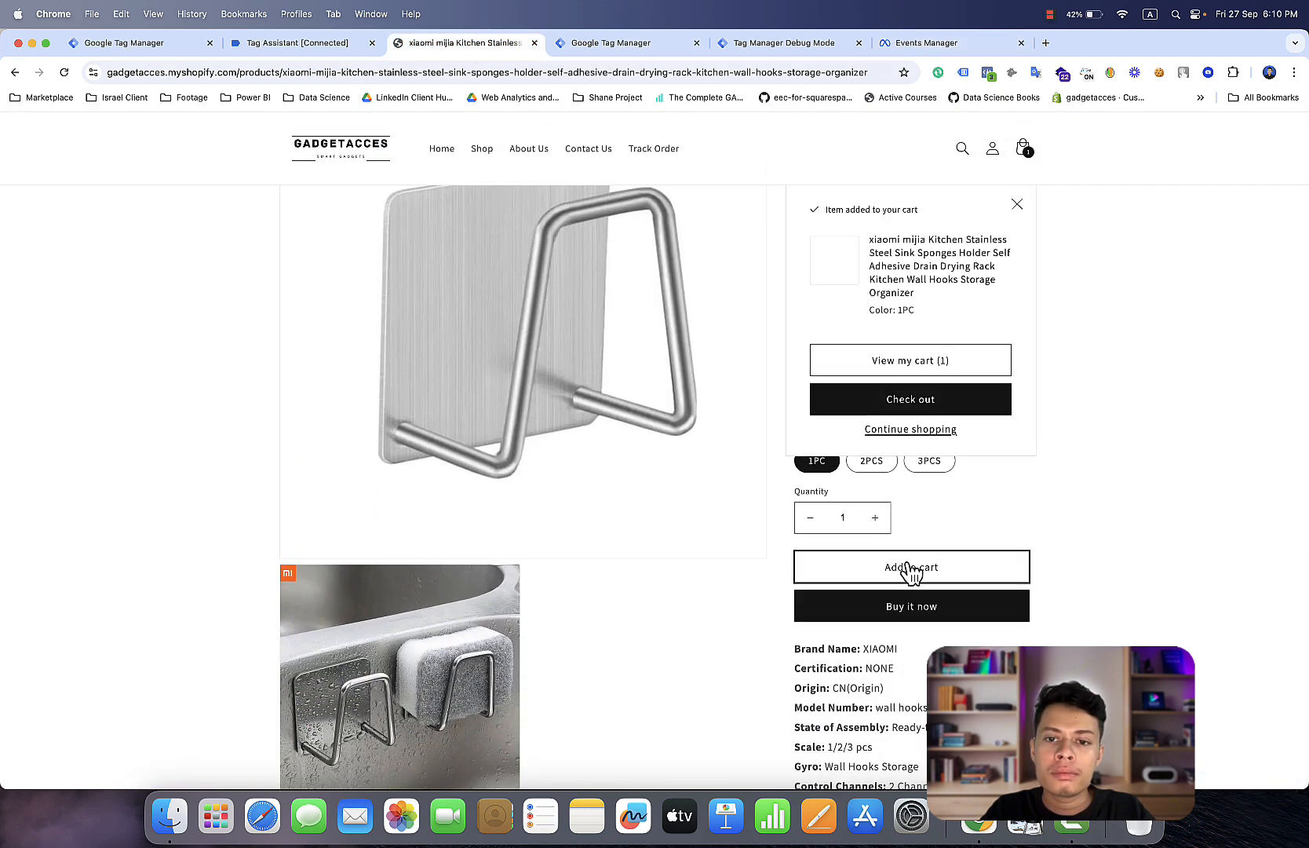
Check for the add_to_cart event in the server container's debug mode and review the browser and server Add to cart events in Events Manager
{"action": "left_click", "coordinate": [833, 48]}
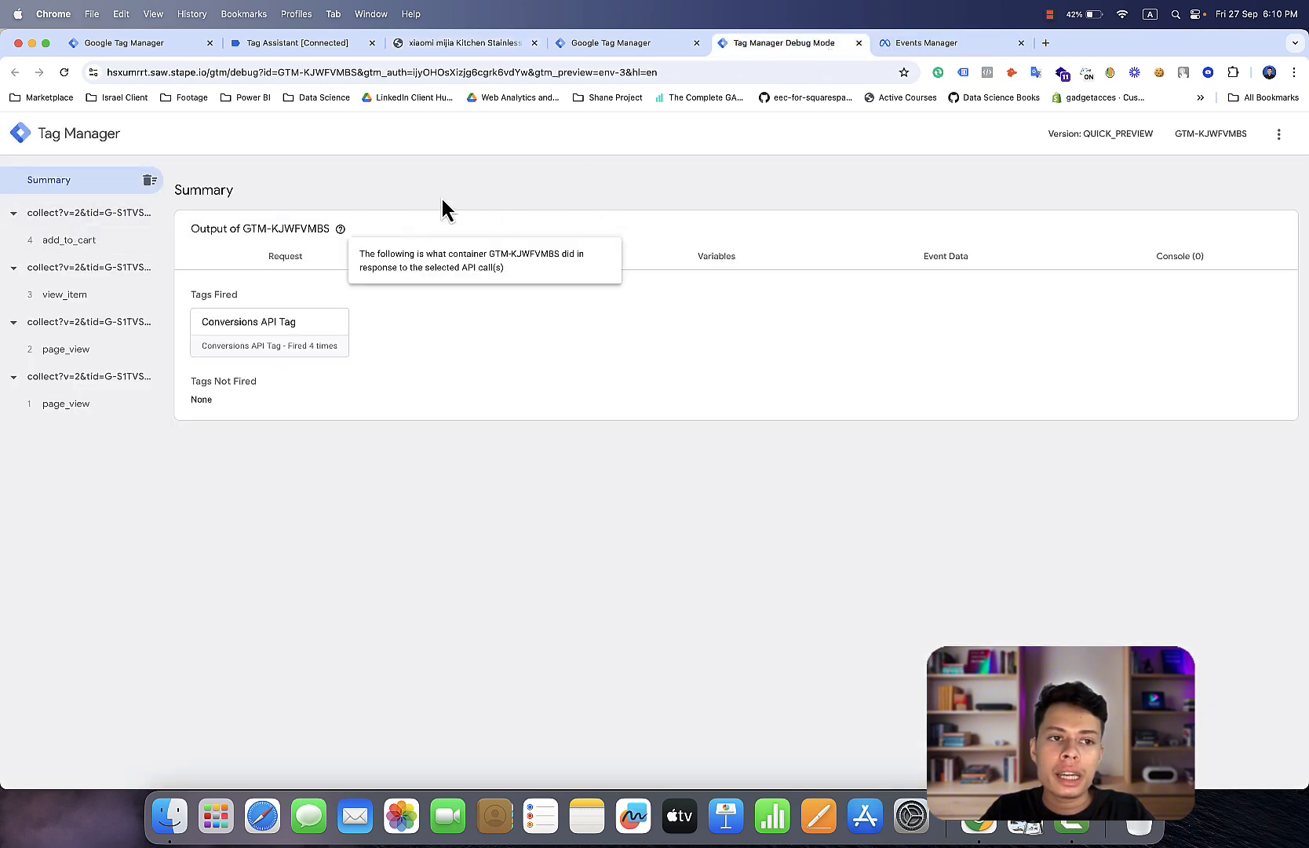
{"action": "left_click", "coordinate": [918, 47]}
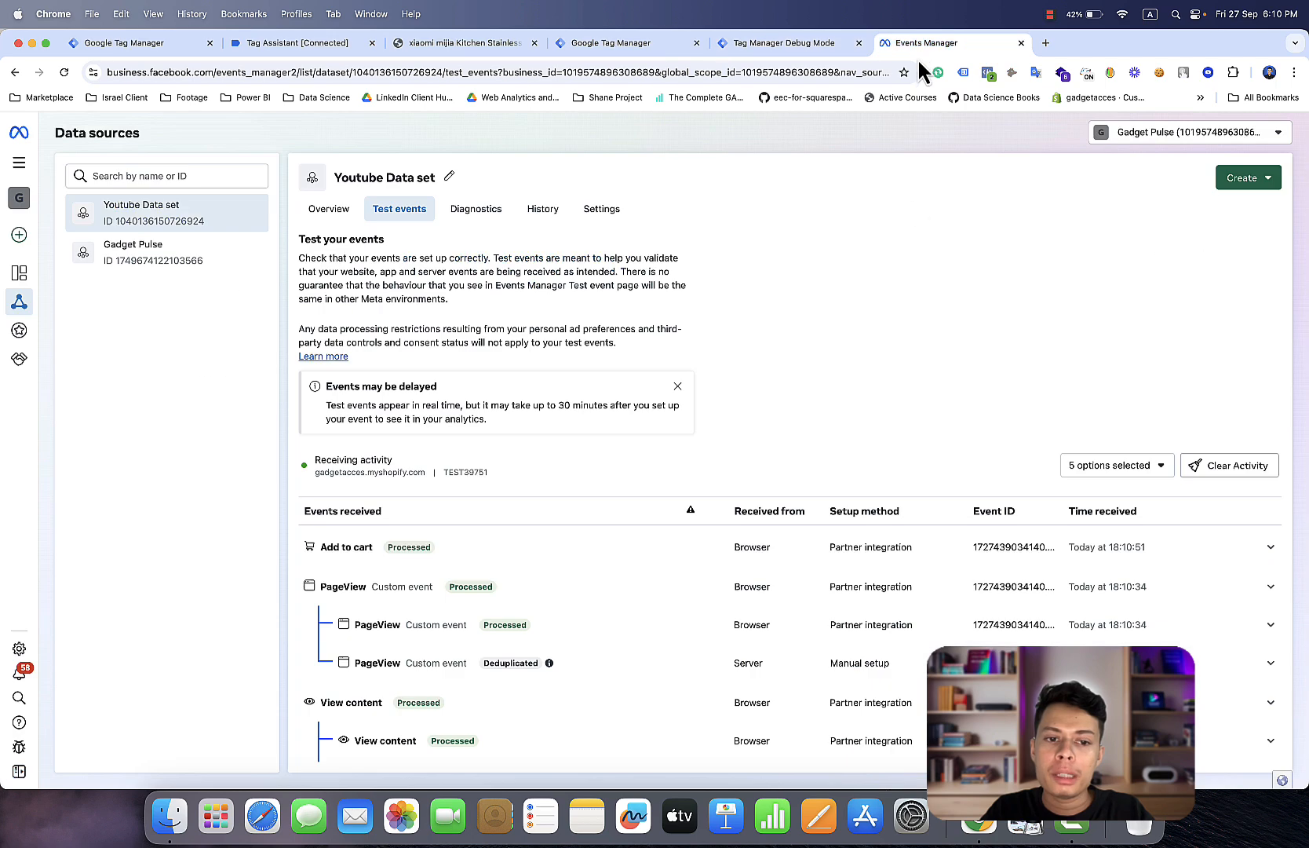
{"action": "scroll", "coordinate": [911, 415], "scroll_direction": "down", "scroll_amount": 4}
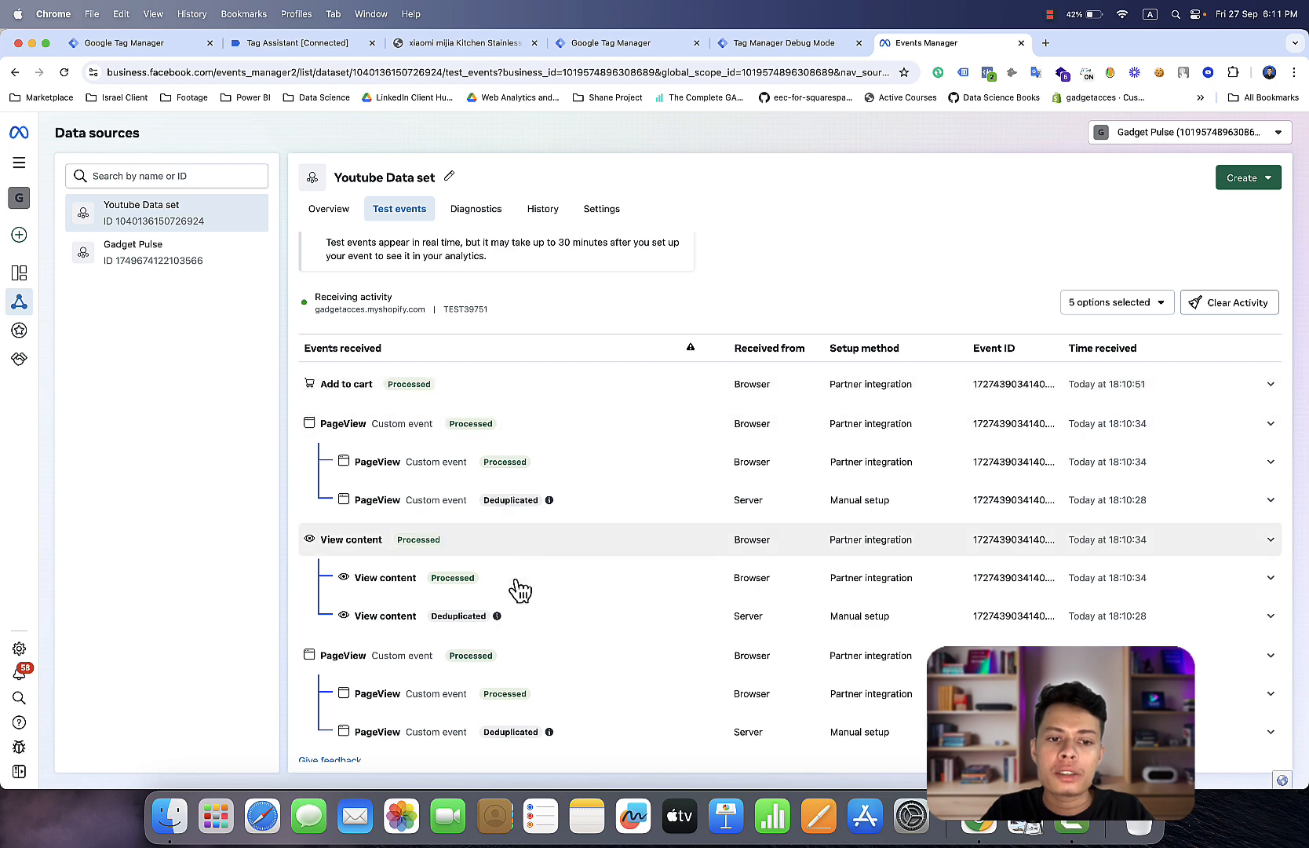
{"action": "scroll", "coordinate": [518, 589], "scroll_direction": "down", "scroll_amount": 1}
{"action": "scroll", "coordinate": [518, 589], "scroll_direction": "up", "scroll_amount": 1}
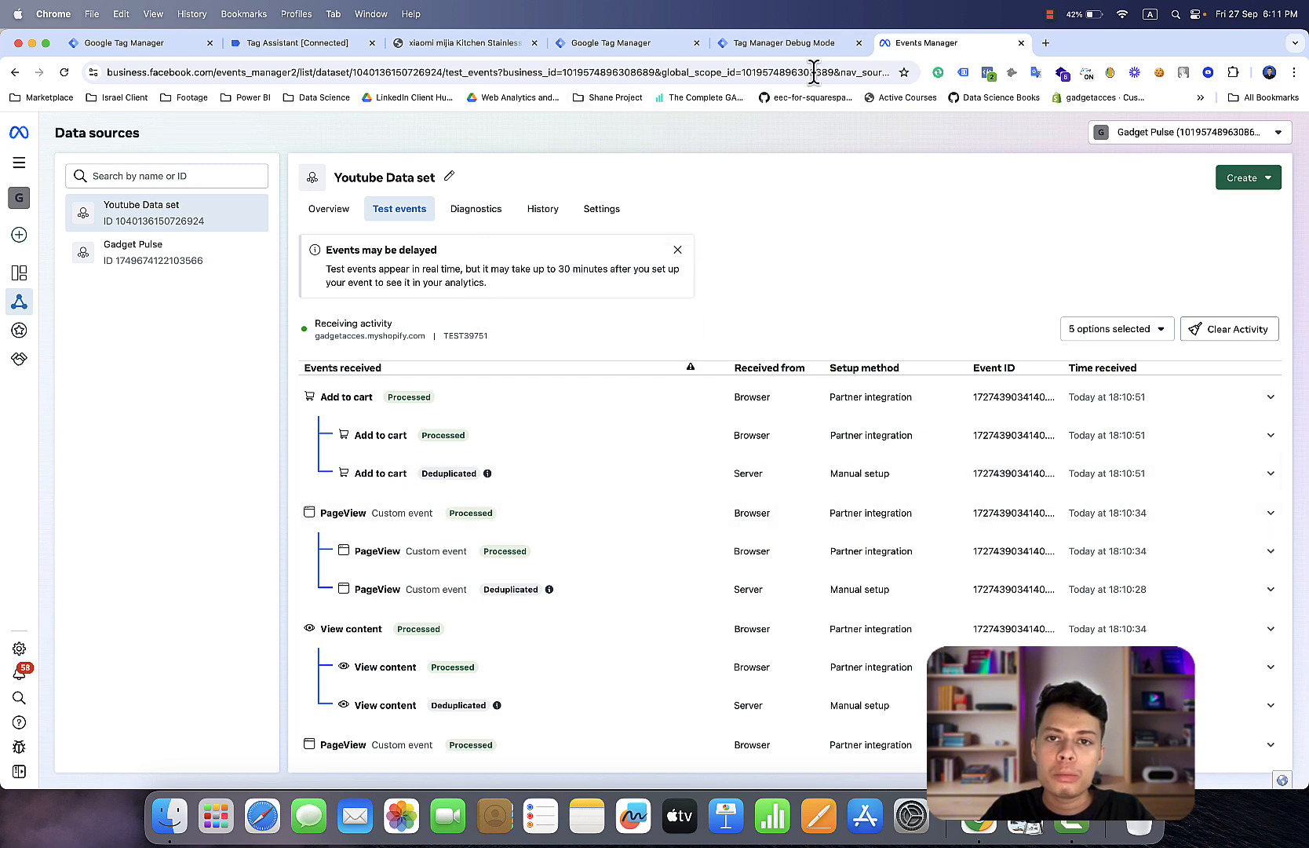
{"action": "left_click", "coordinate": [775, 45]}
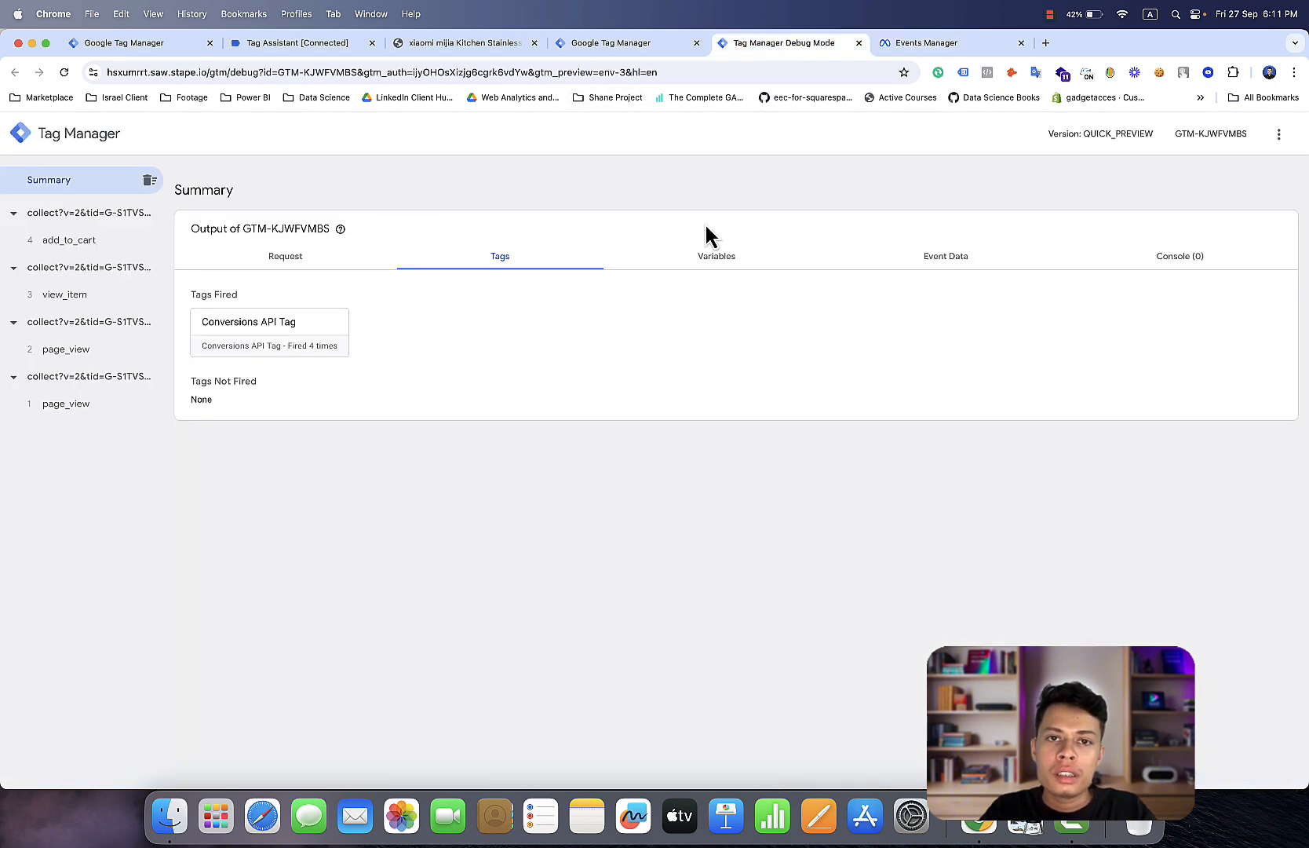
Go to the store's checkout and fill in the contact e-mail and the delivery name and address from the saved entries
{"action": "left_click", "coordinate": [494, 44]}
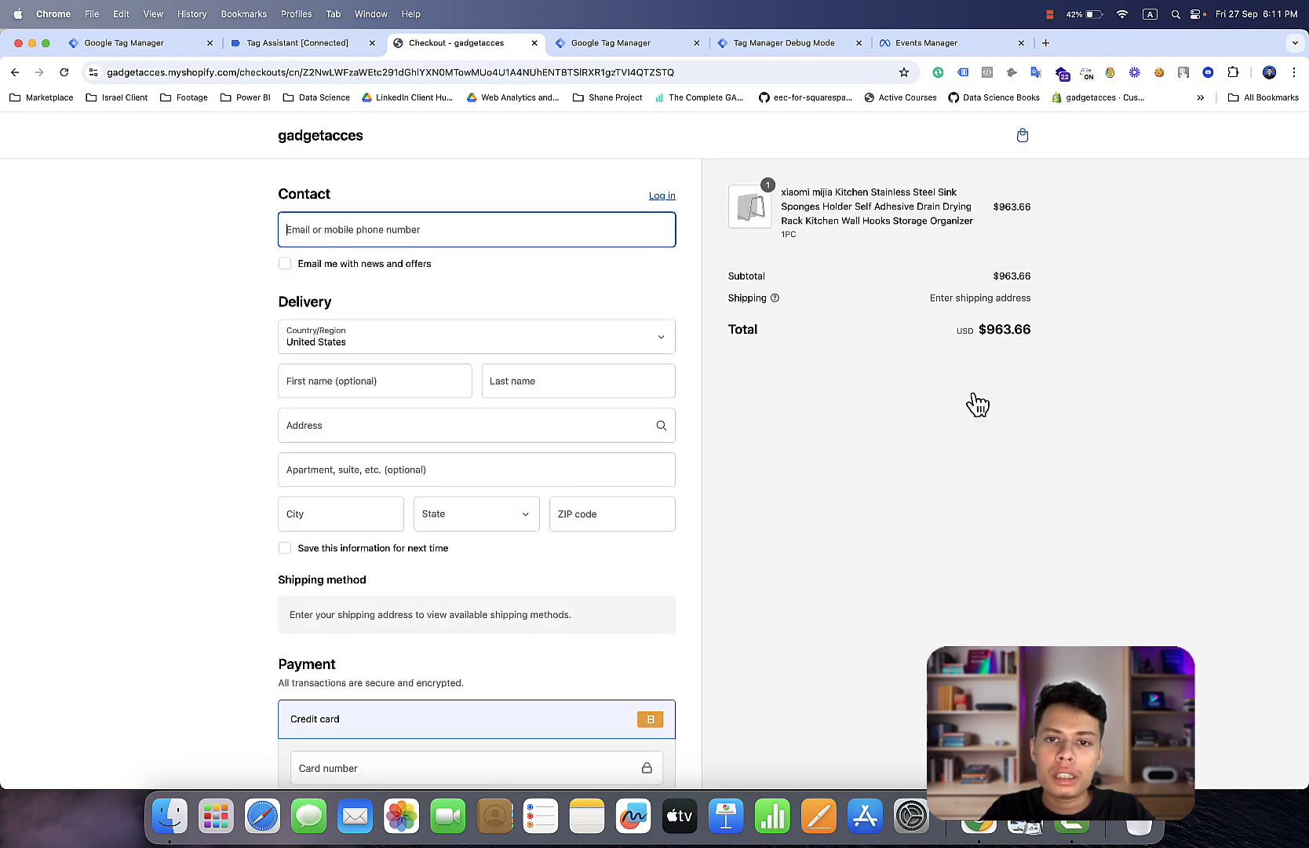
{"action": "scroll", "coordinate": [787, 418], "scroll_direction": "down", "scroll_amount": 2}
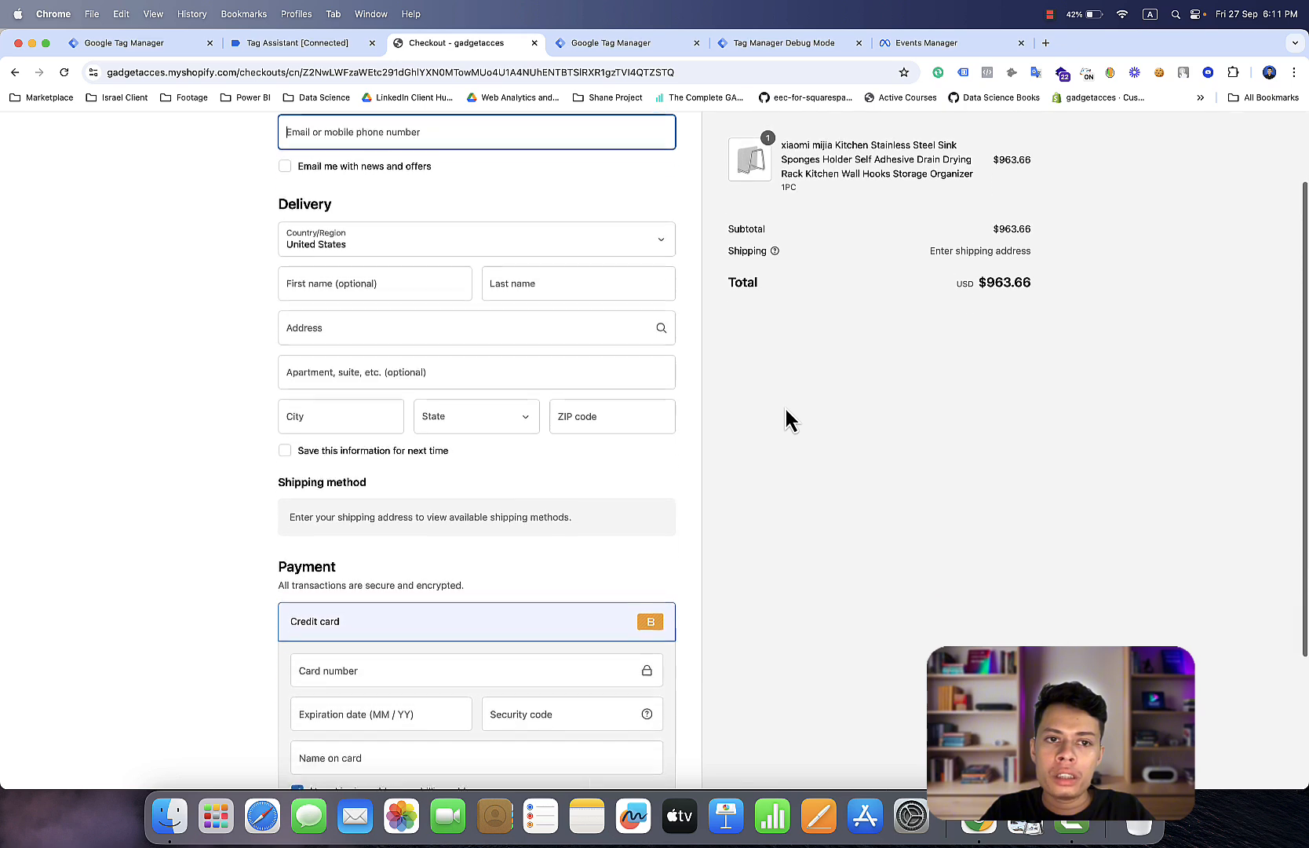
{"action": "scroll", "coordinate": [651, 353], "scroll_direction": "up", "scroll_amount": 1}
{"action": "scroll", "coordinate": [650, 353], "scroll_direction": "up", "scroll_amount": 1}
{"action": "left_click", "coordinate": [543, 199]}
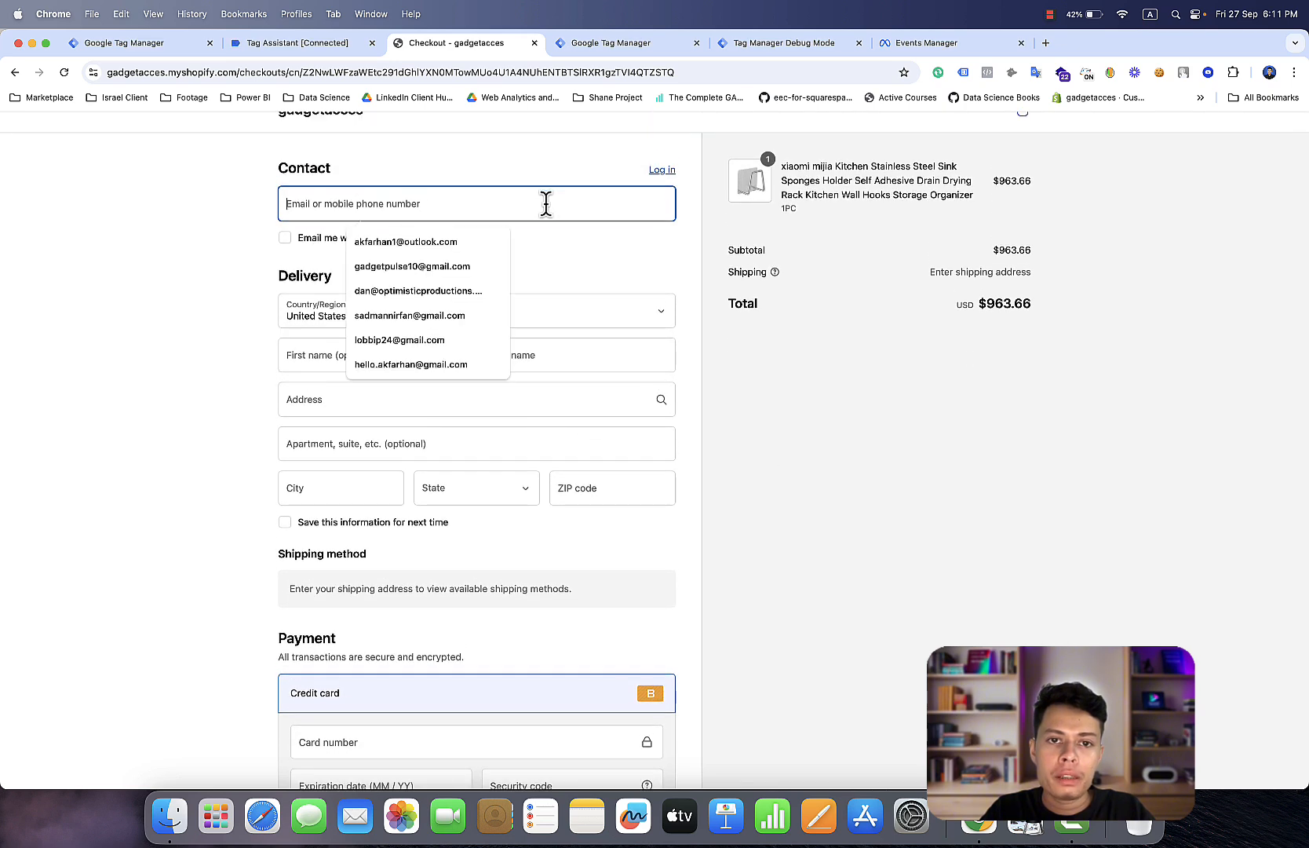
{"action": "left_click", "coordinate": [463, 244]}
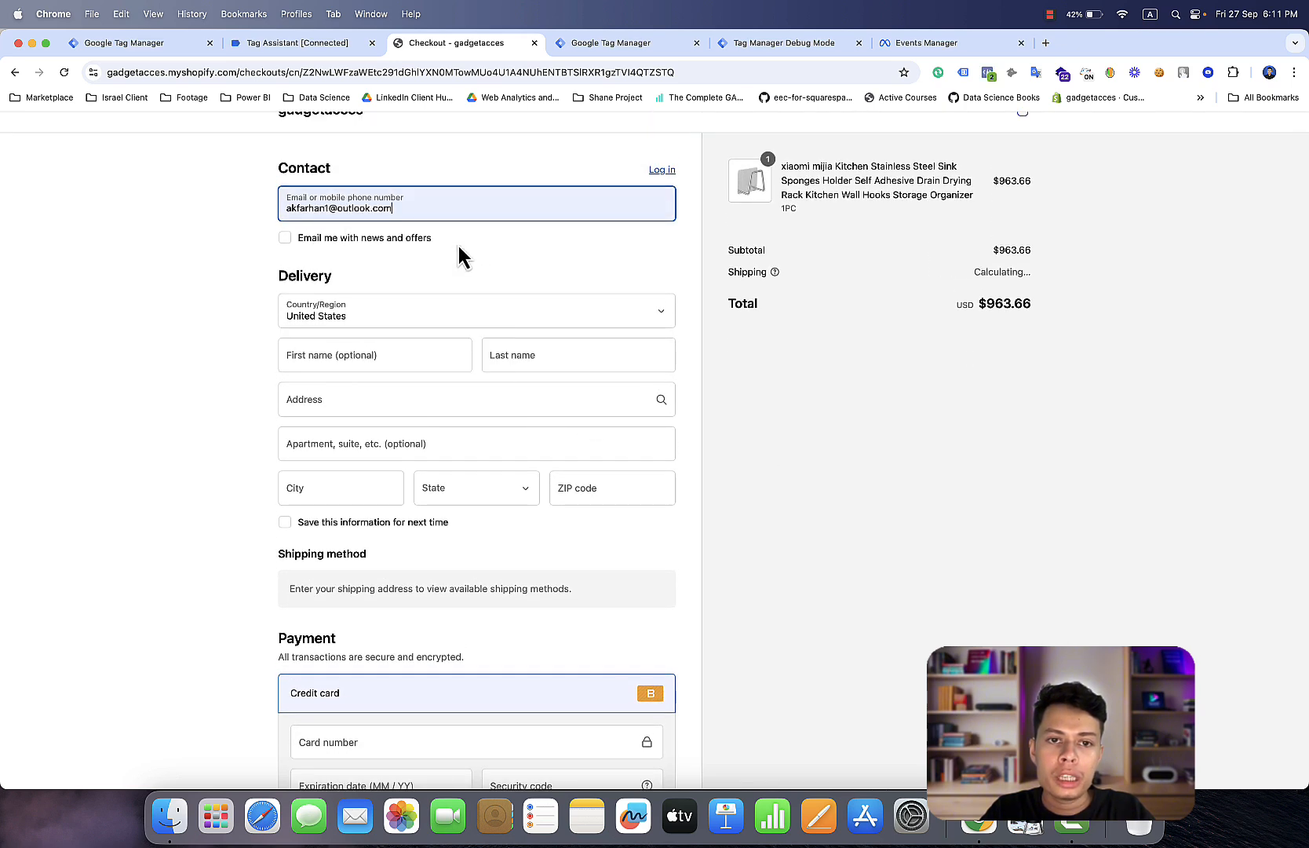
{"action": "left_click", "coordinate": [412, 357]}
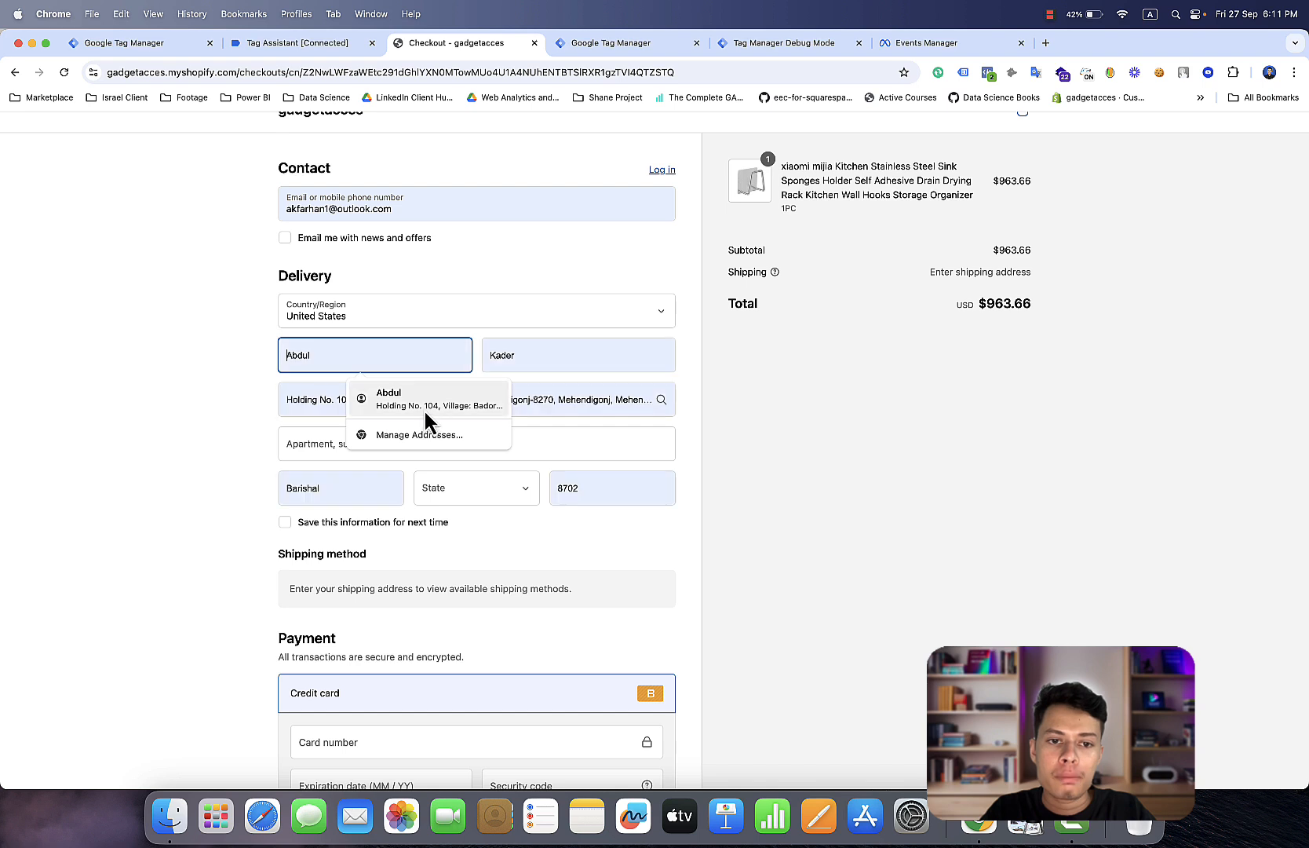
{"action": "left_click", "coordinate": [424, 411]}
Set the delivery state to Alabama and replace the ZIP code with one valid for that state
{"action": "left_click", "coordinate": [452, 486]}
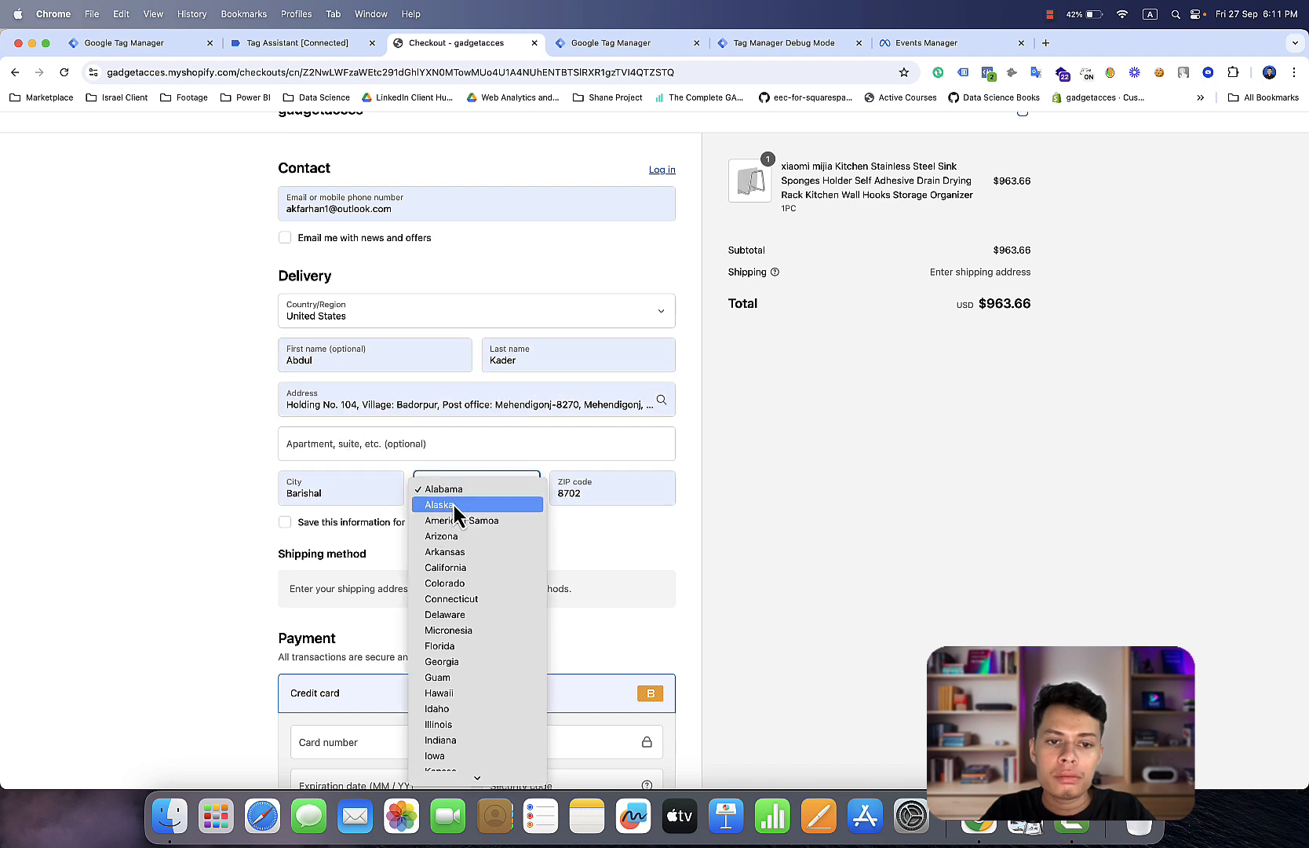
{"action": "left_click", "coordinate": [451, 488]}
{"action": "left_click", "coordinate": [619, 495]}
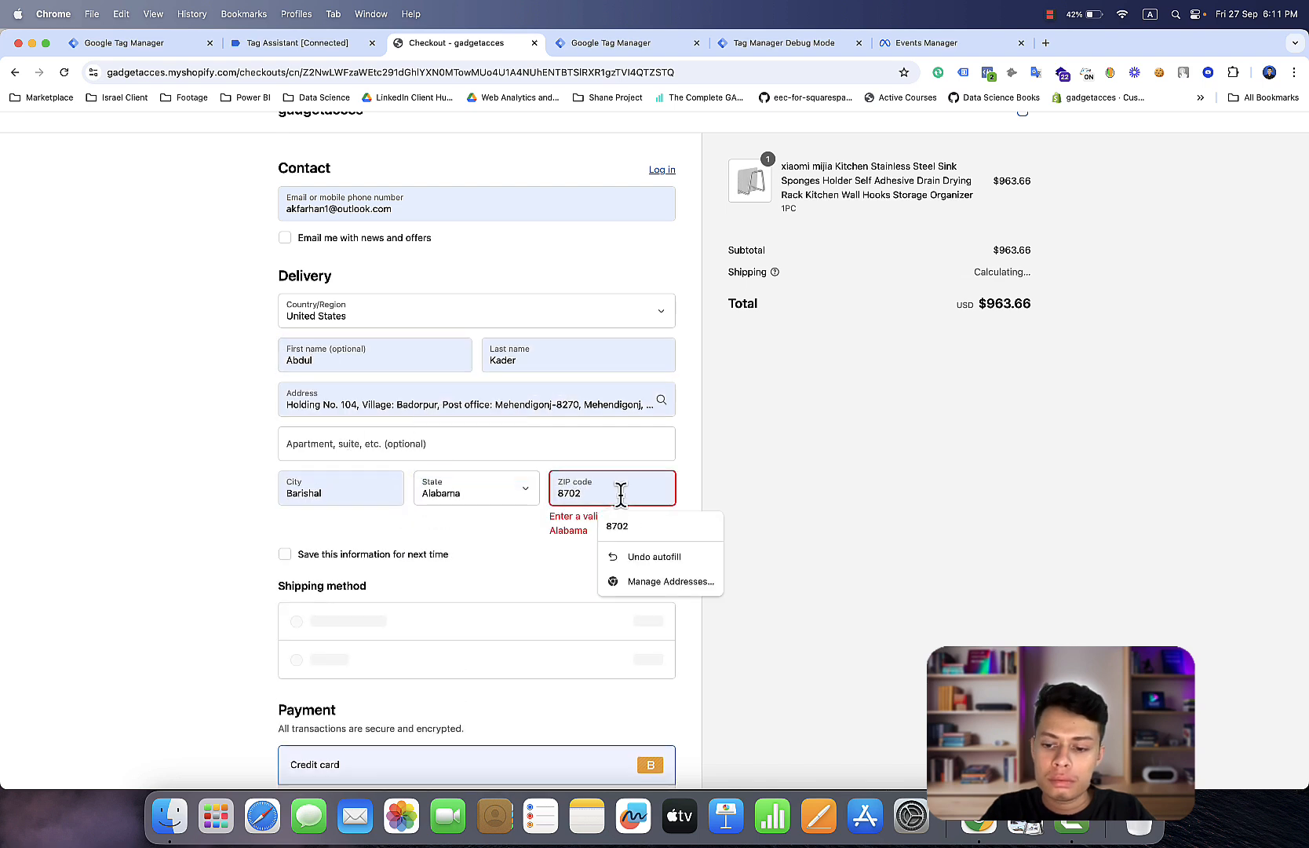
{"action": "key", "text": "BackSpace"}
{"action": "key", "text": "BackSpace"}
{"action": "key", "text": "BackSpace"}
{"action": "key", "text": "BackSpace"}
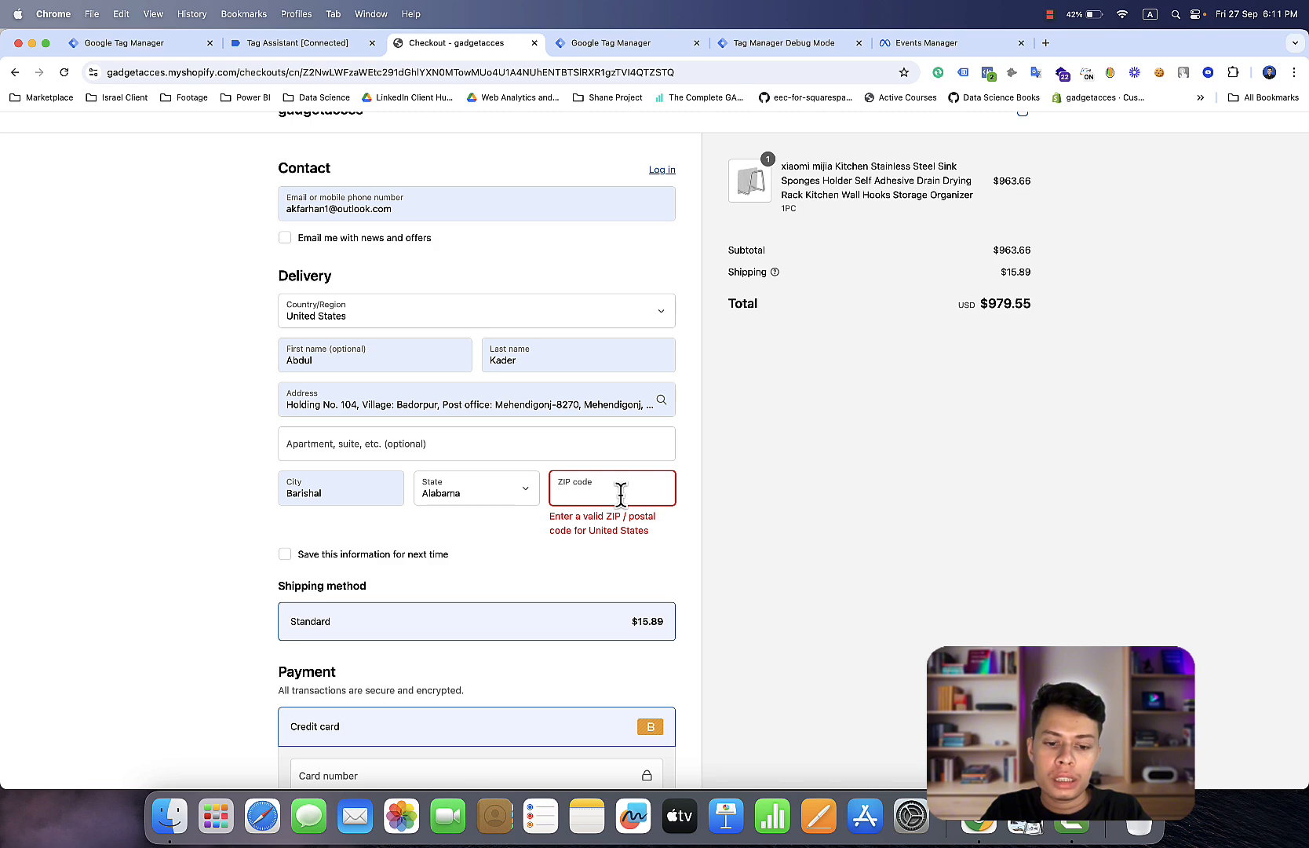
{"action": "type", "text": "35242"}
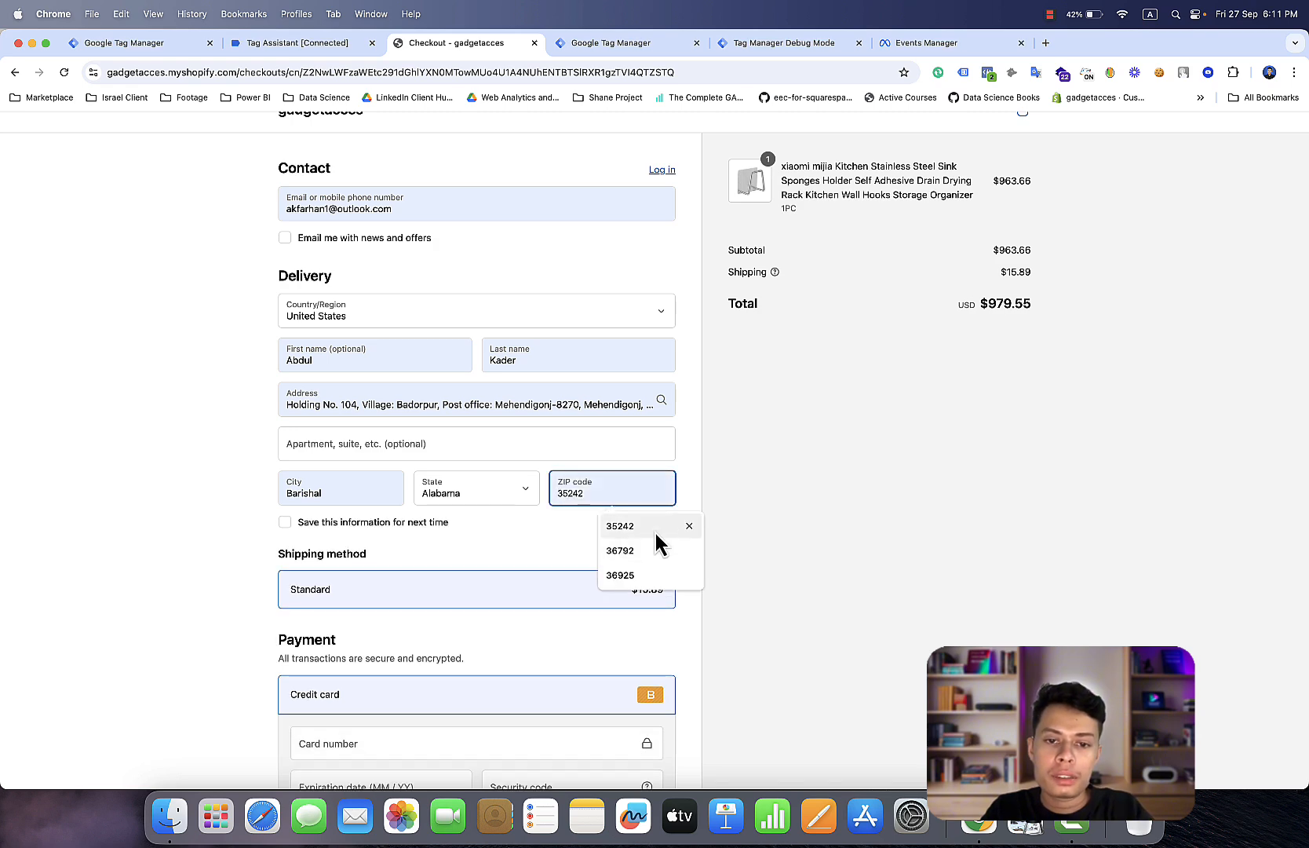
{"action": "left_click", "coordinate": [655, 530]}
Enter the test card number, security code and expiration date in the checkout's credit card payment section
{"action": "scroll", "coordinate": [614, 641], "scroll_direction": "down", "scroll_amount": 5}
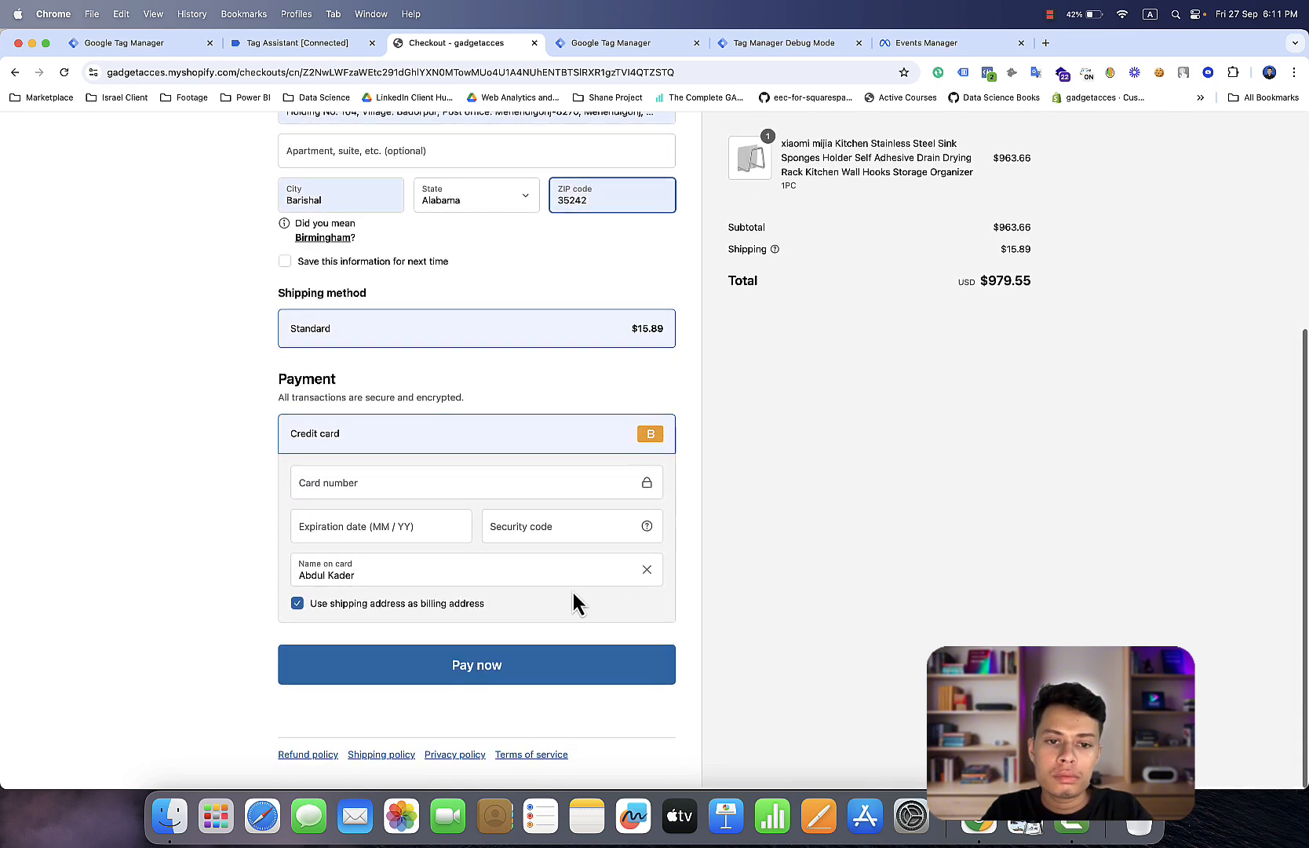
{"action": "left_click", "coordinate": [526, 489]}
{"action": "type", "text": "1"}
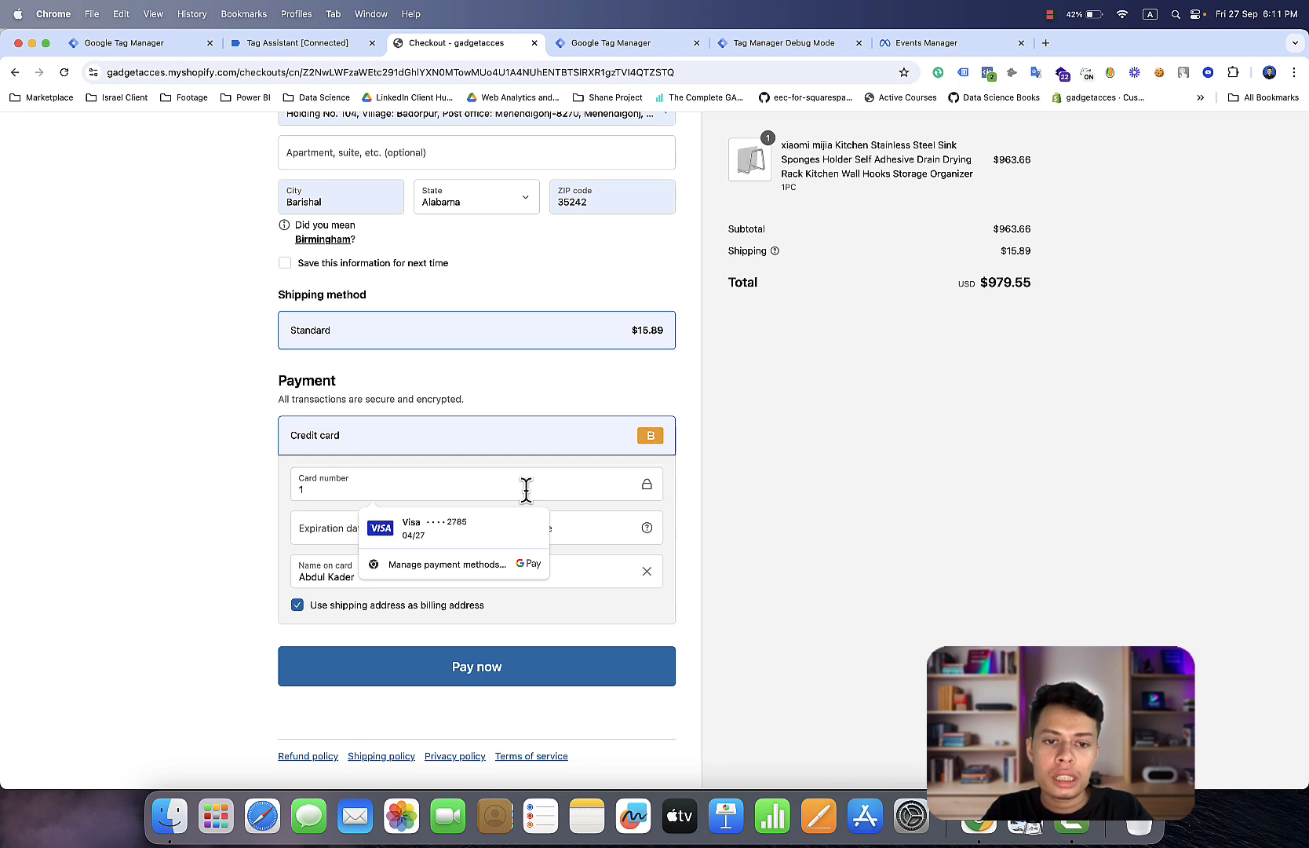
{"action": "left_click", "coordinate": [583, 533]}
{"action": "type", "text": "111"}
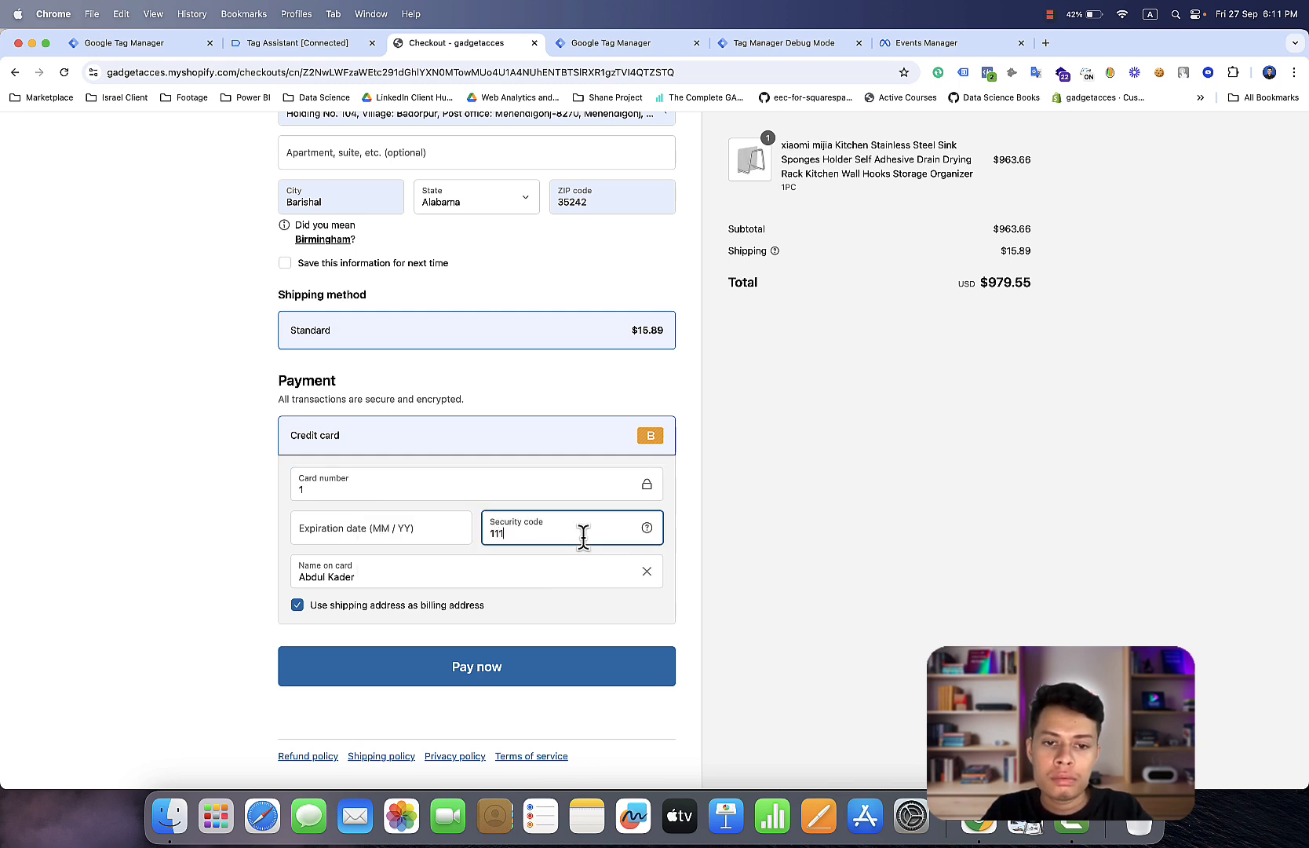
{"action": "left_click", "coordinate": [452, 526]}
{"action": "type", "text": "11 / 28"}
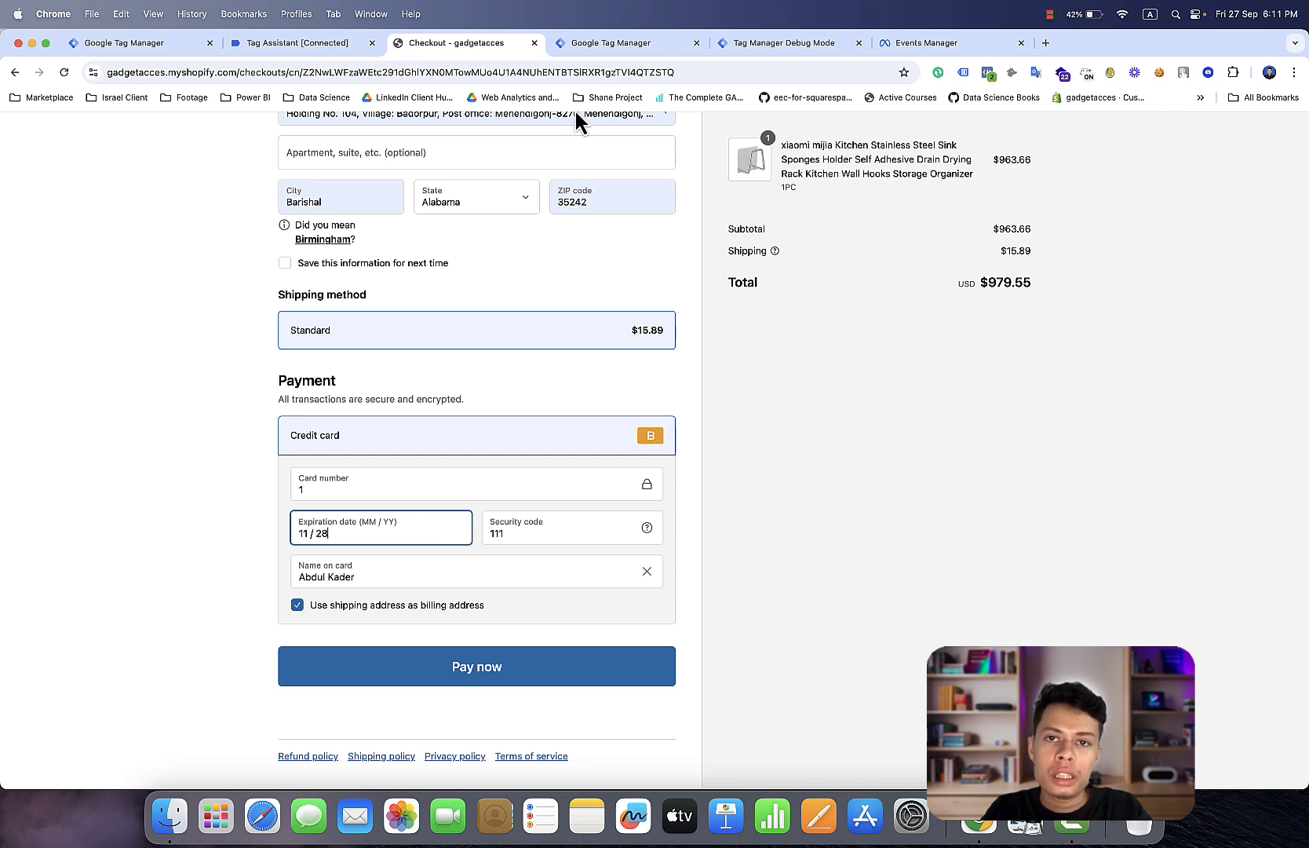
Check the tags fired for the begin_checkout event in debug mode and view the Initiate checkout events received in Events Manager
{"action": "left_click", "coordinate": [806, 40]}
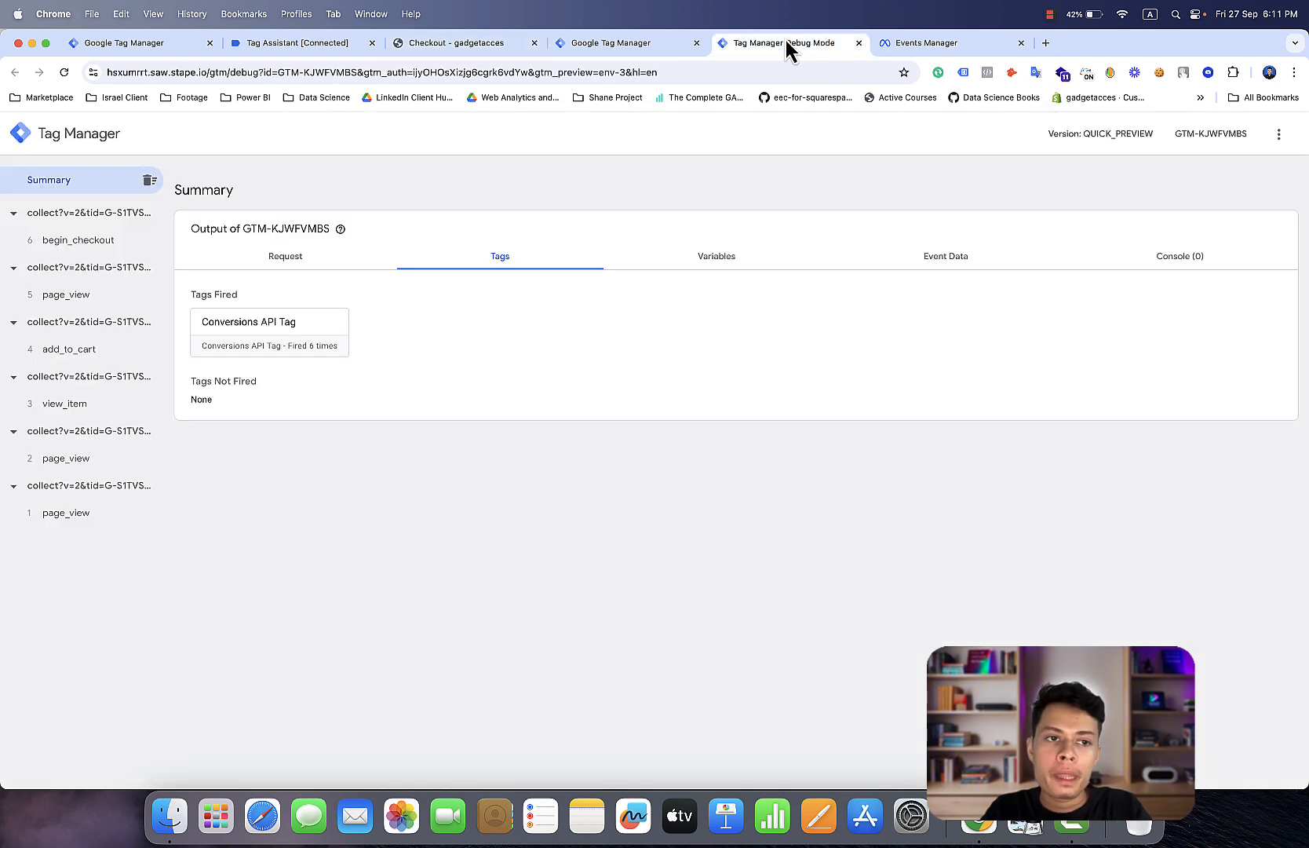
{"action": "left_click", "coordinate": [60, 243]}
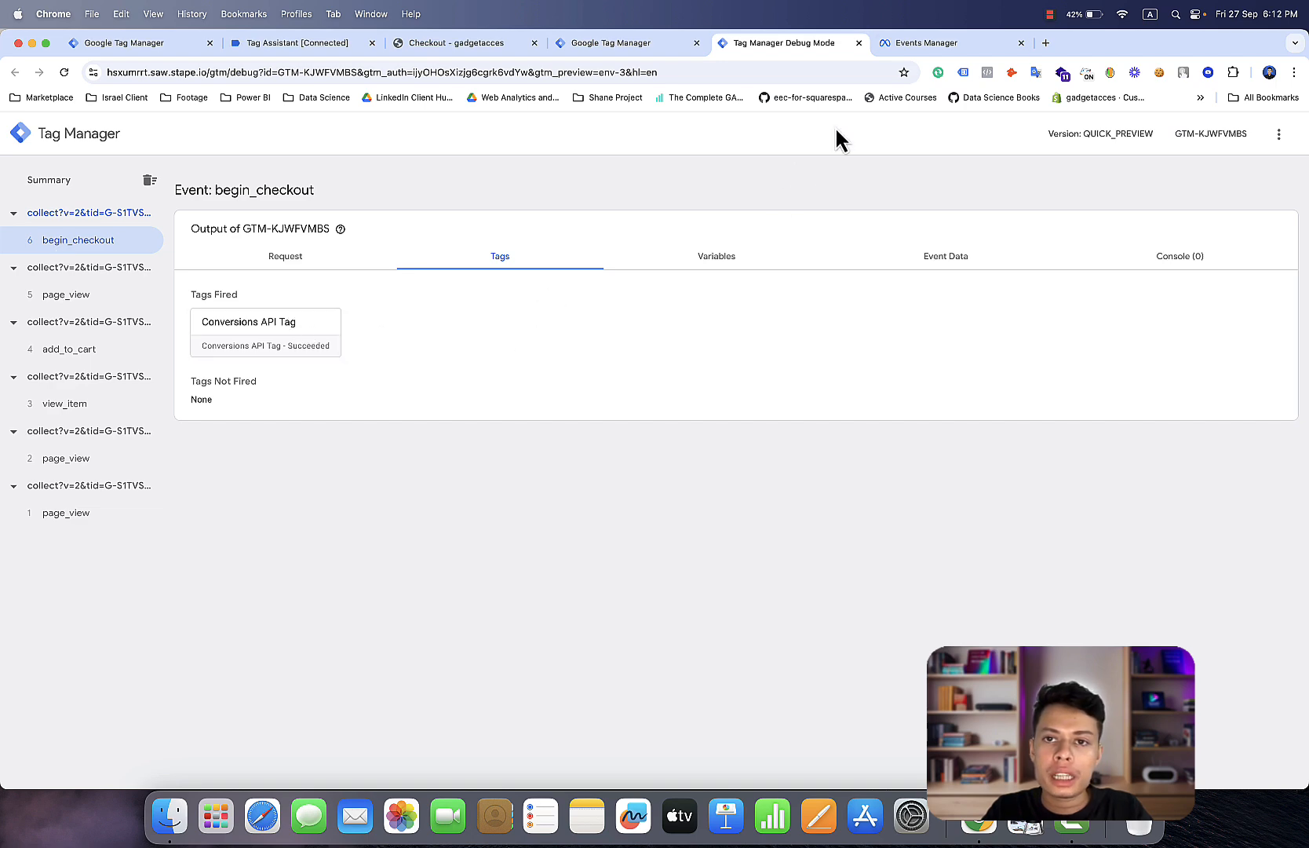
{"action": "left_click", "coordinate": [937, 49]}
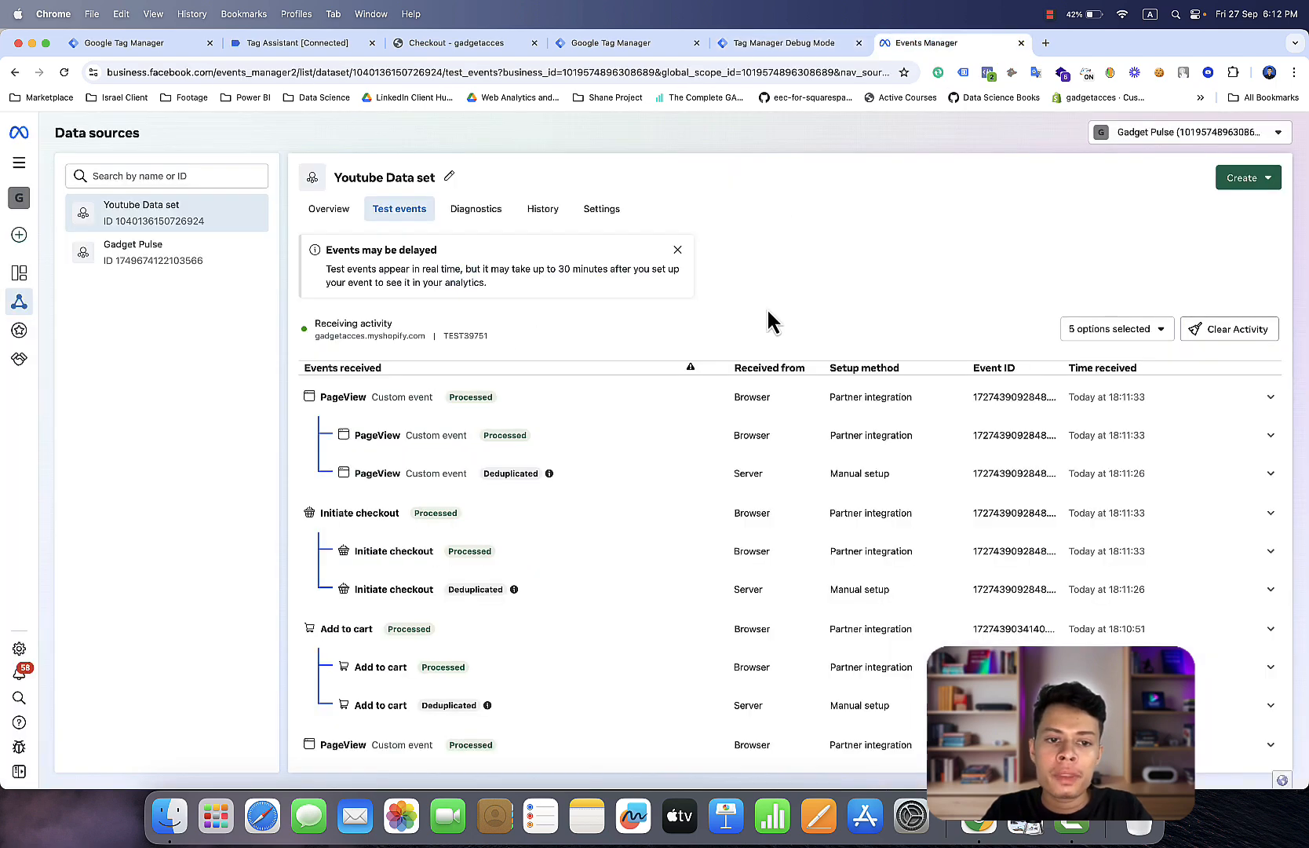
{"action": "scroll", "coordinate": [767, 308], "scroll_direction": "down", "scroll_amount": 3}
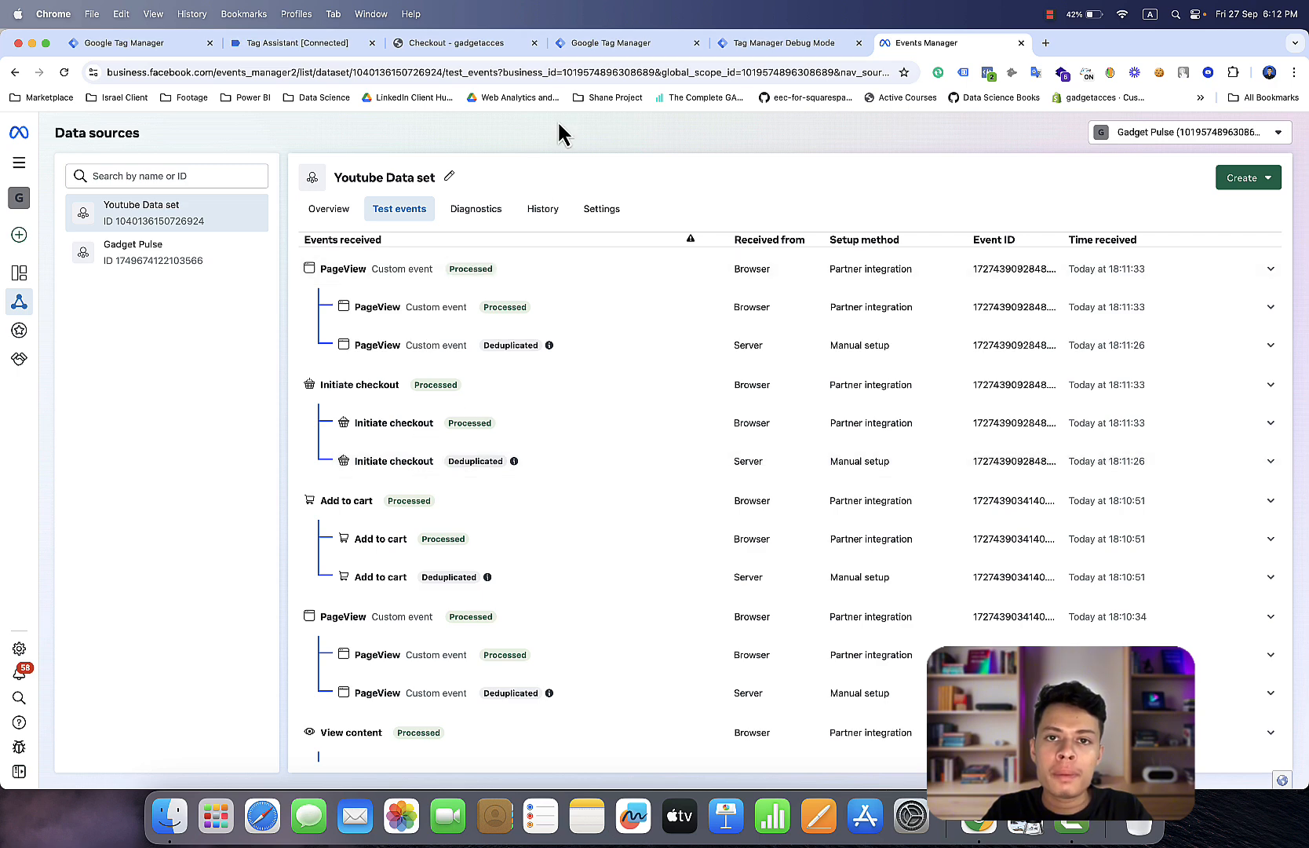
Compare the begin_checkout tag status in debug mode with the full list of browser and server test events in Events Manager
{"action": "left_click", "coordinate": [757, 47]}
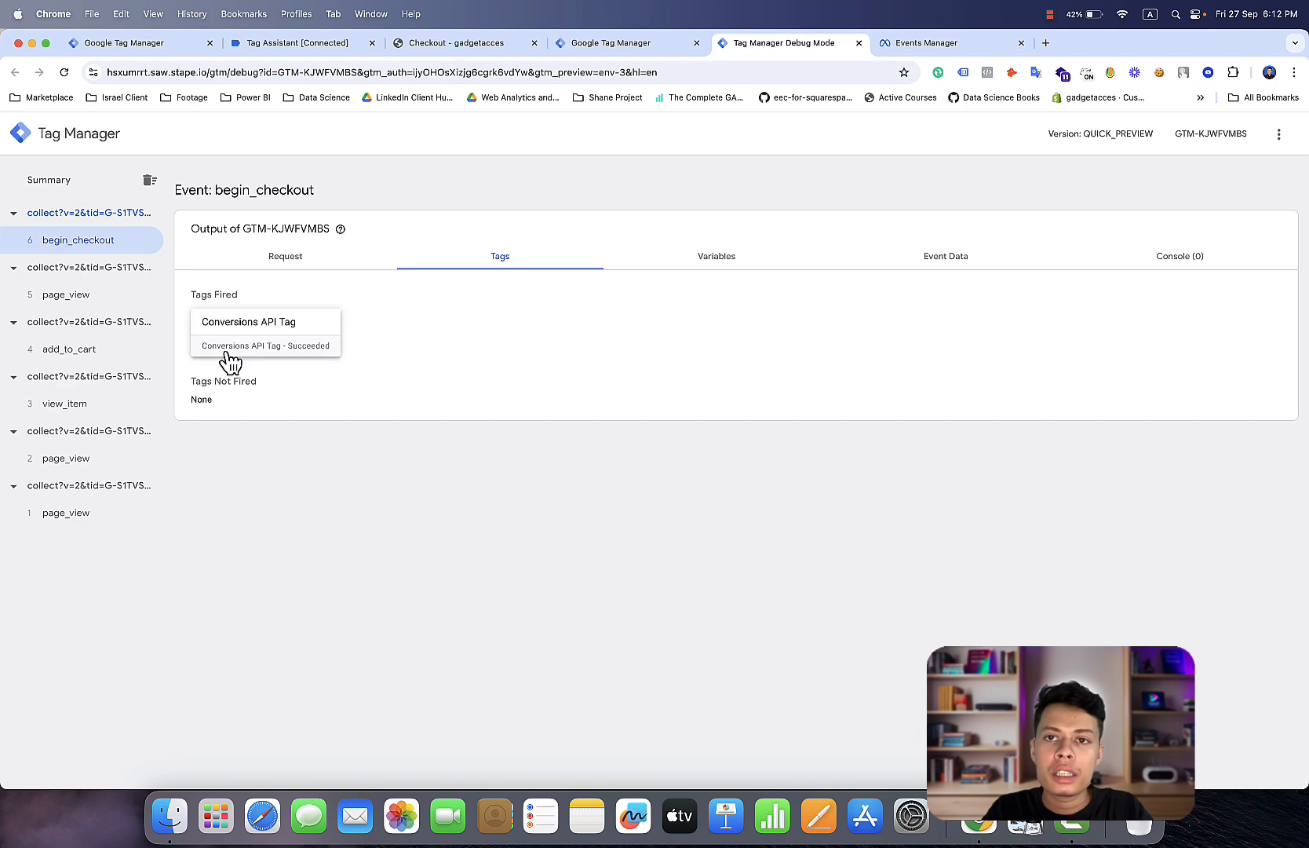
{"action": "left_click", "coordinate": [914, 46]}
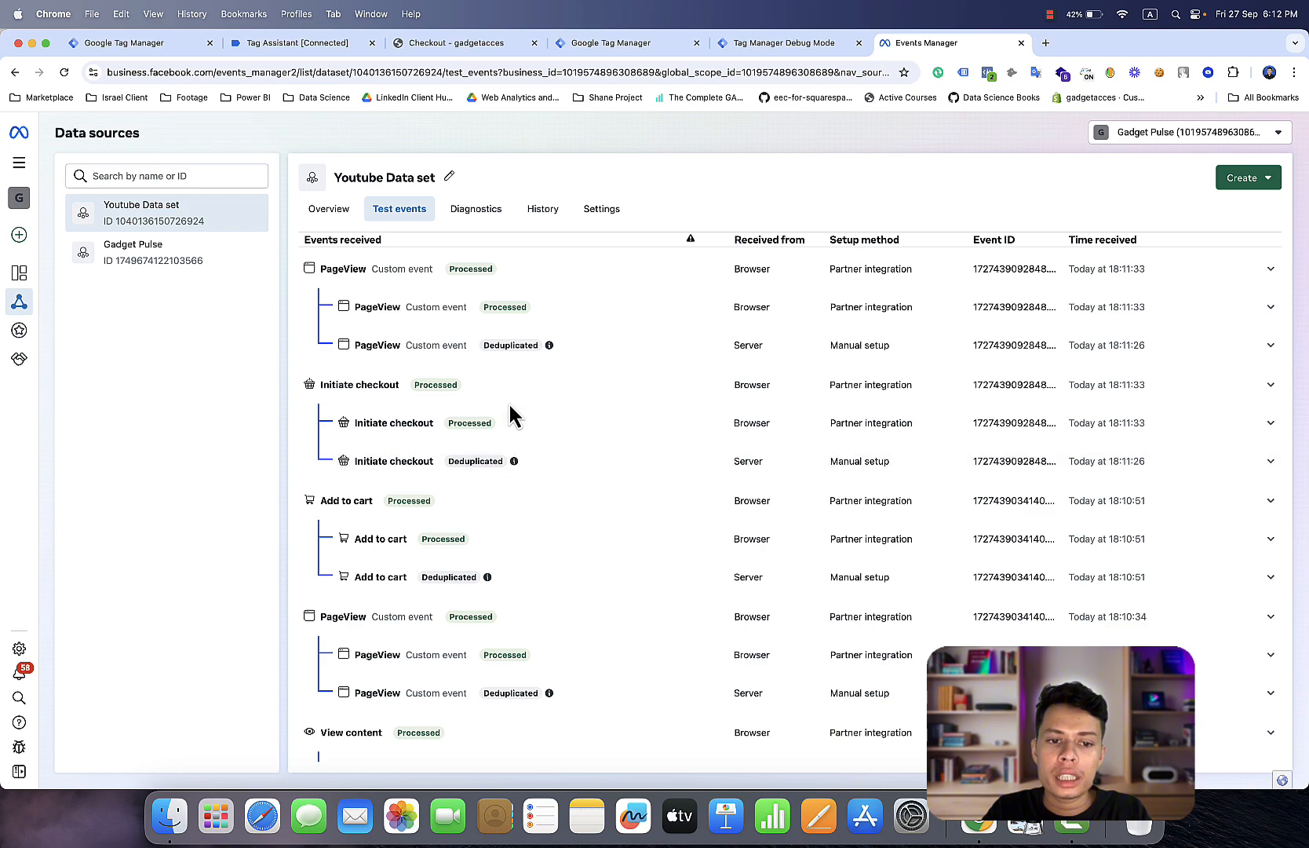
{"action": "scroll", "coordinate": [453, 691], "scroll_direction": "down", "scroll_amount": 1}
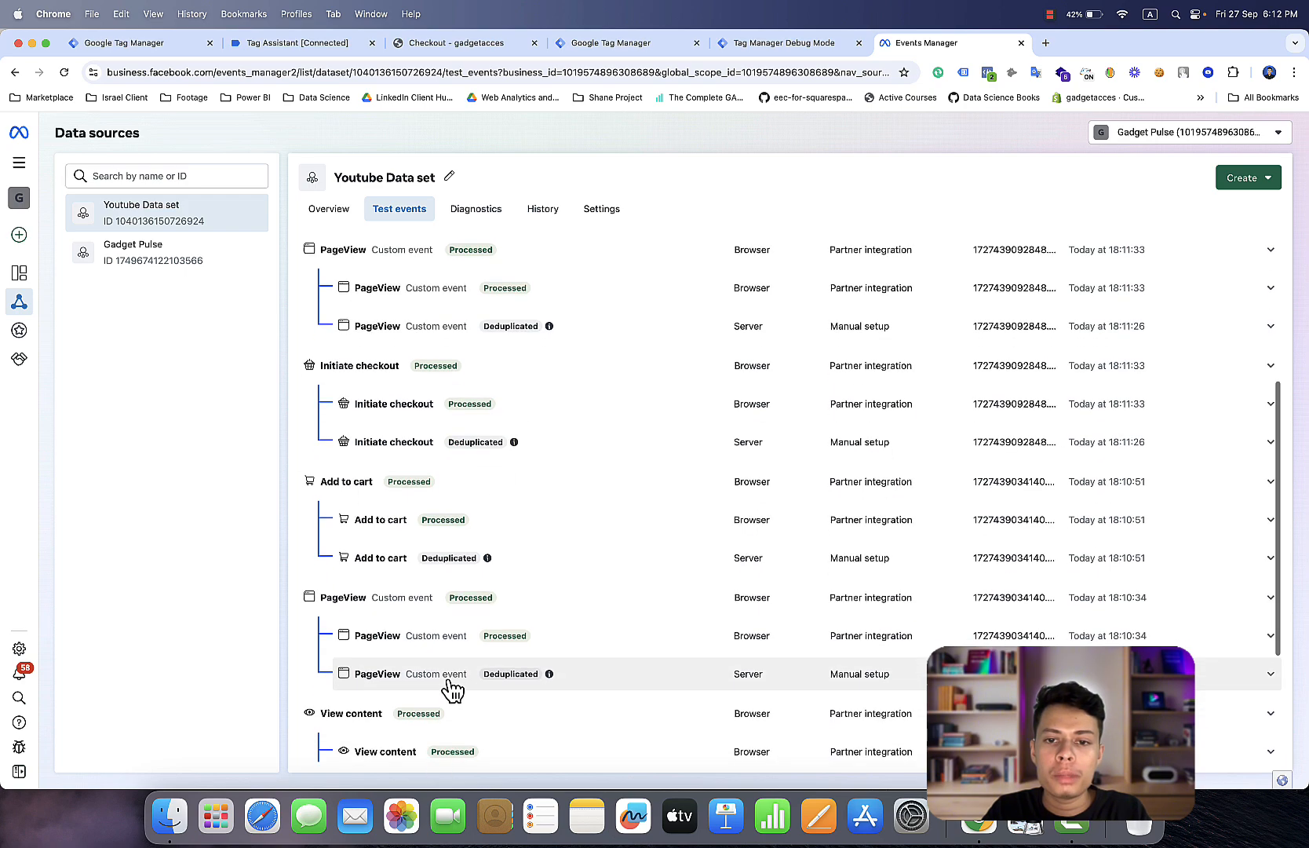
{"action": "scroll", "coordinate": [453, 690], "scroll_direction": "down", "scroll_amount": 5}
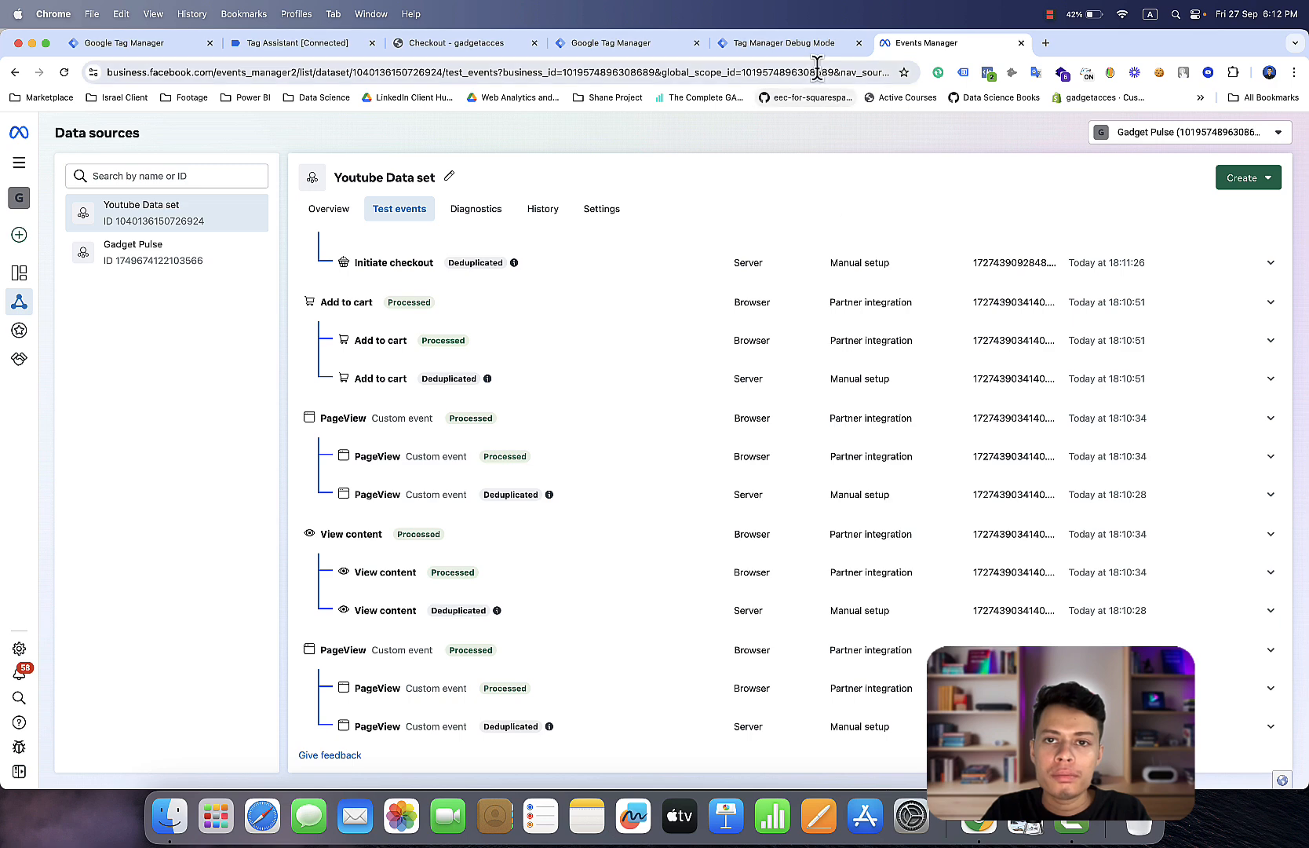
{"action": "left_click", "coordinate": [797, 47]}
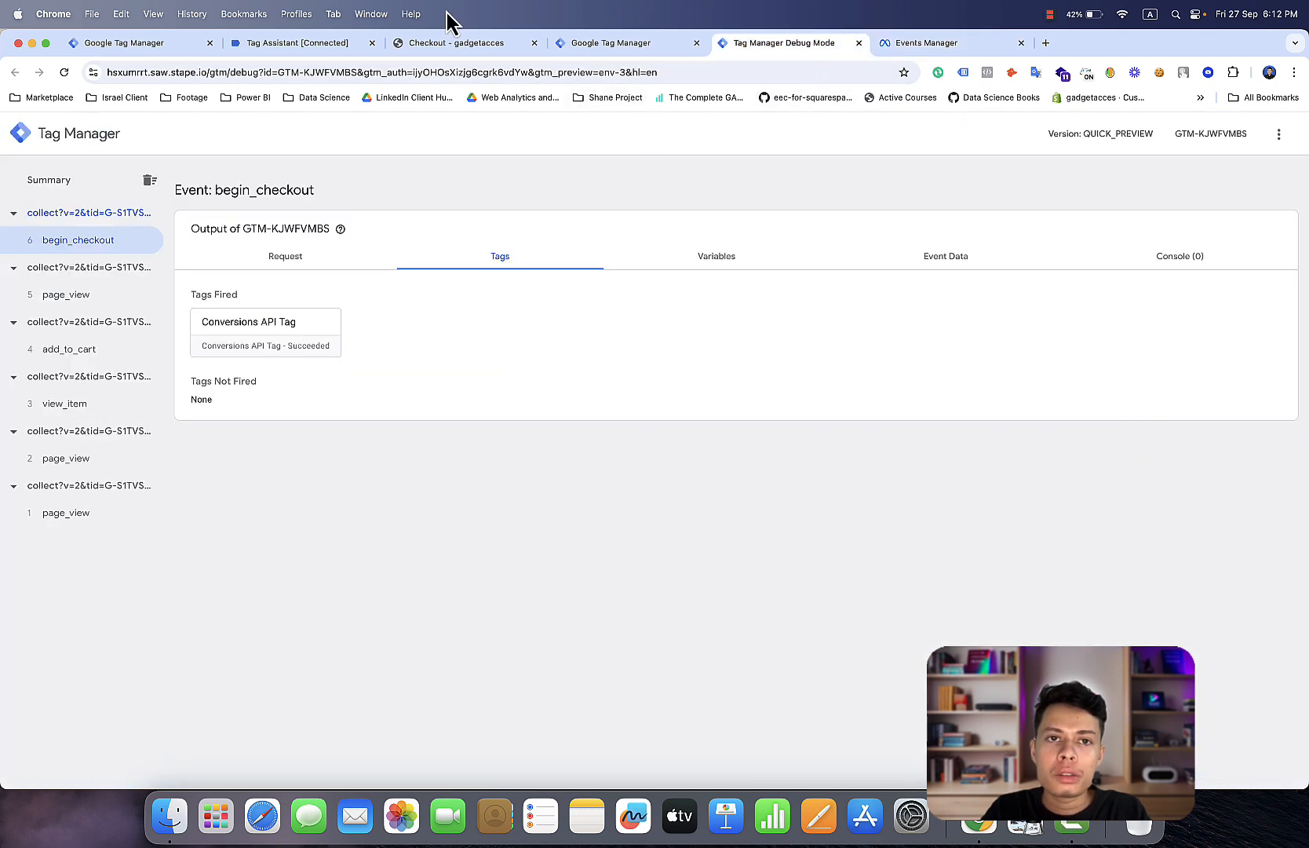
Submit the payment on the store's checkout page to place the test order and review the order confirmation
{"action": "left_click", "coordinate": [459, 48]}
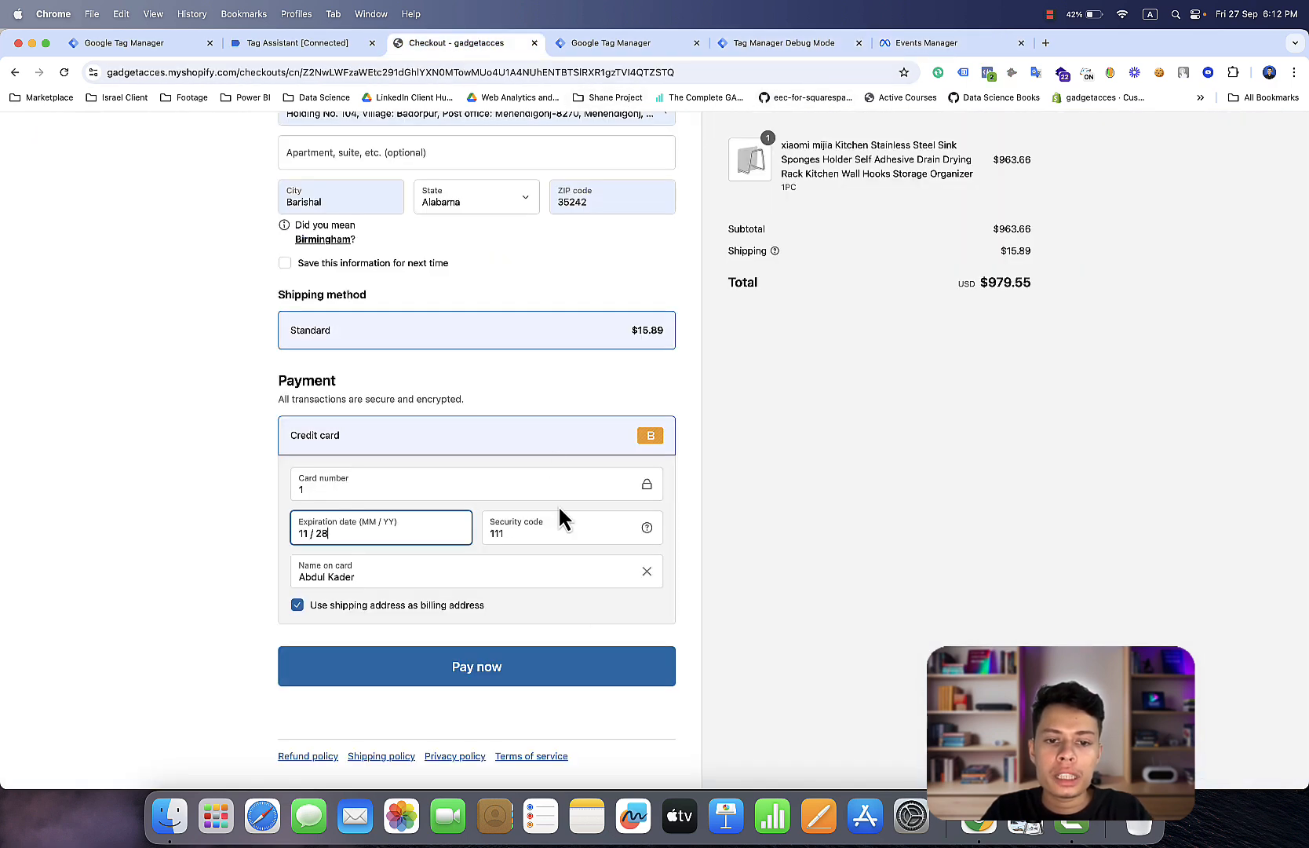
{"action": "left_click", "coordinate": [565, 667]}
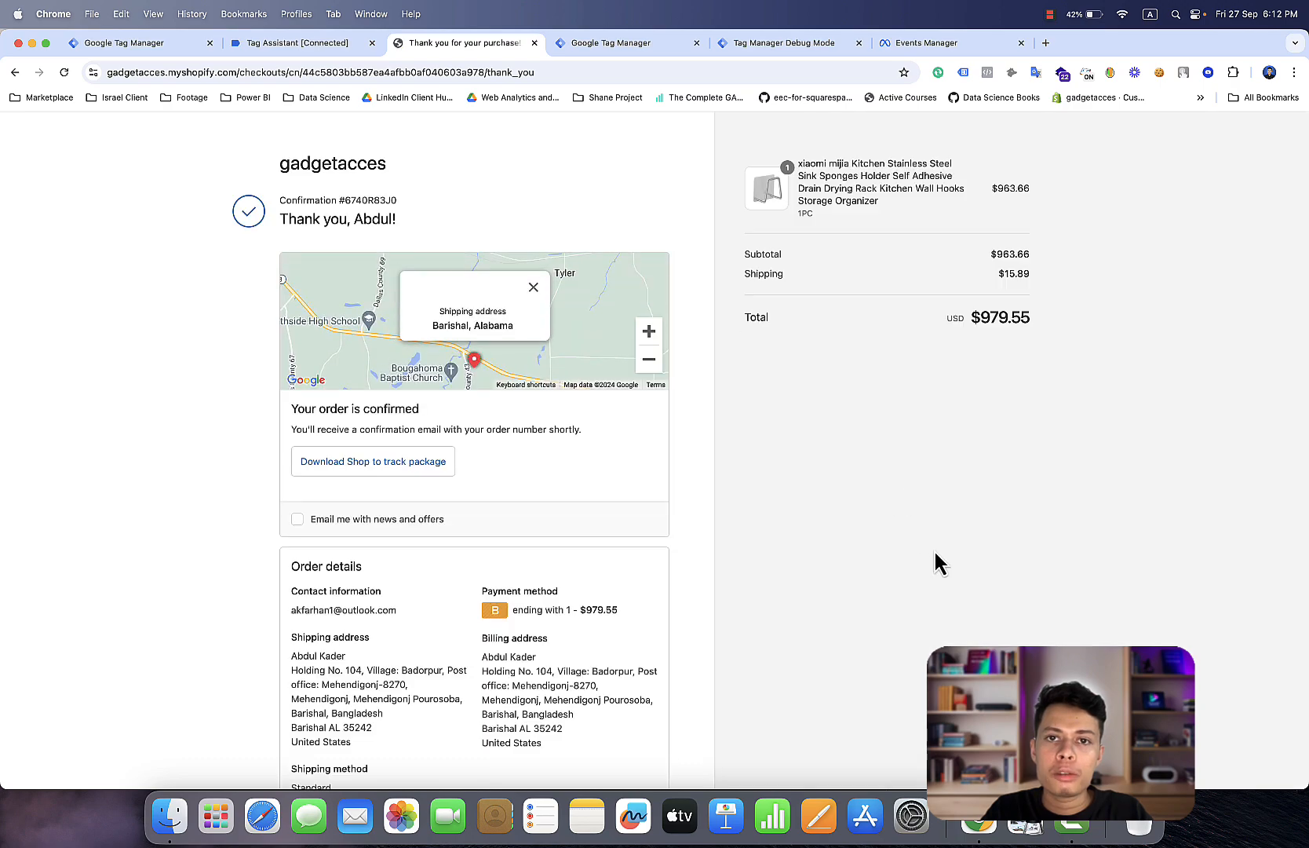
{"action": "scroll", "coordinate": [938, 561], "scroll_direction": "down", "scroll_amount": 4}
{"action": "scroll", "coordinate": [938, 561], "scroll_direction": "up", "scroll_amount": 4}
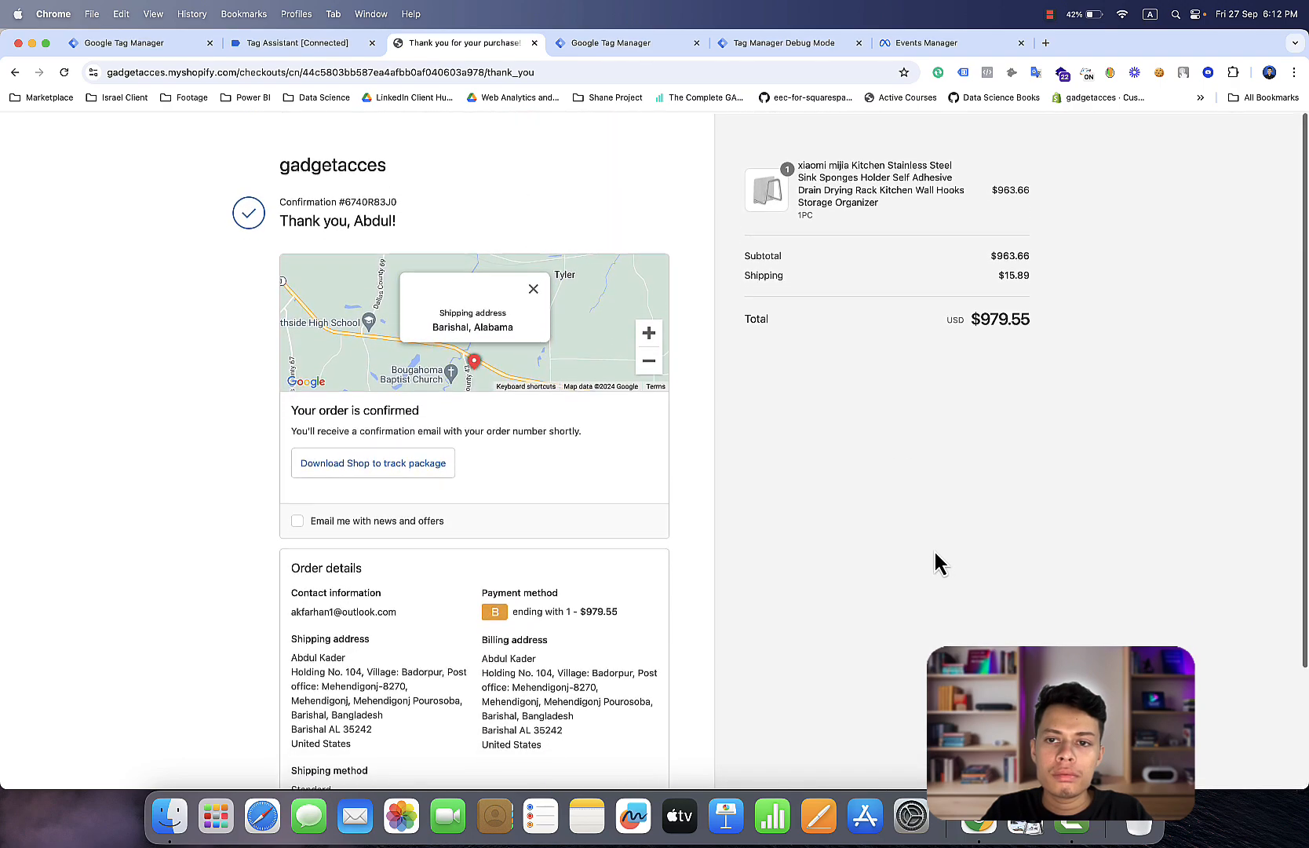
{"action": "scroll", "coordinate": [935, 558], "scroll_direction": "down", "scroll_amount": 4}
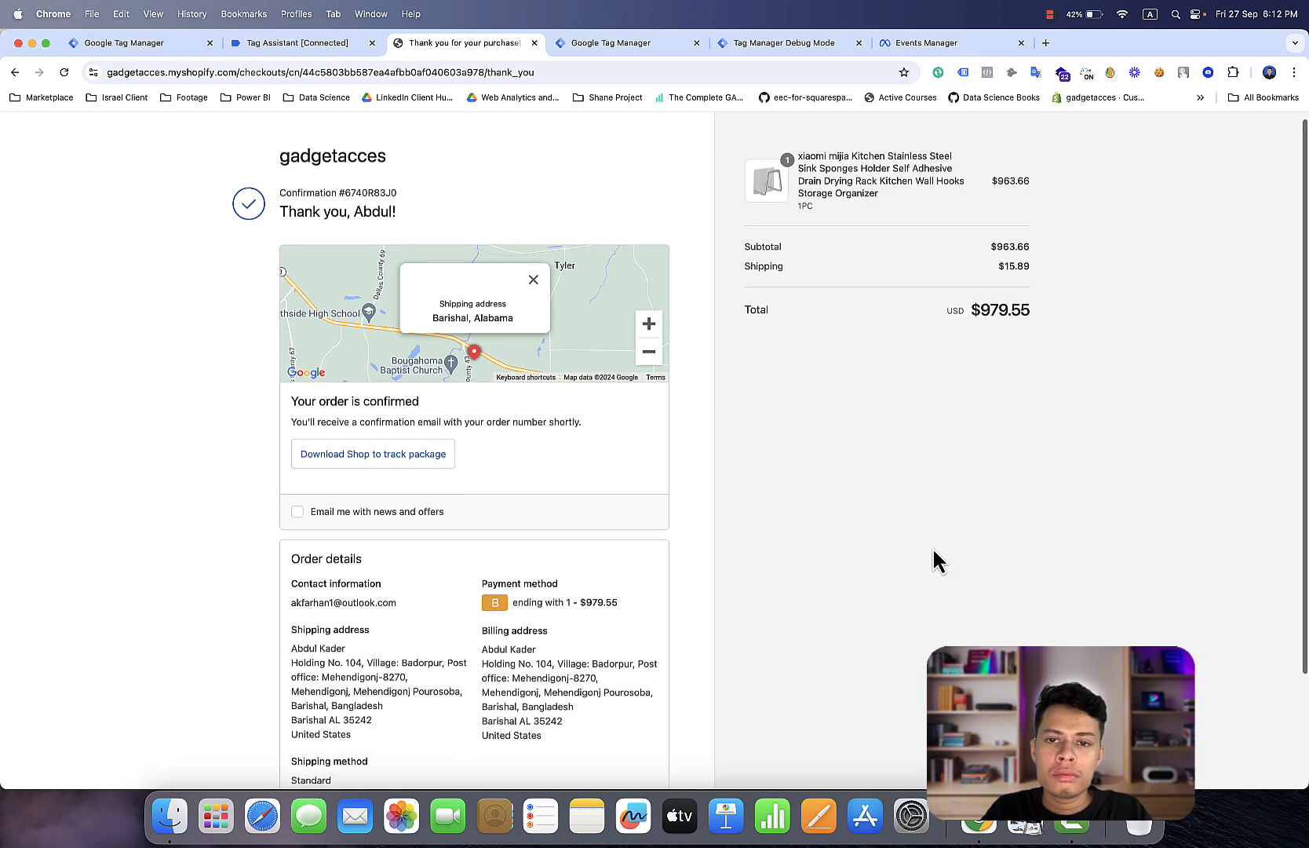
{"action": "scroll", "coordinate": [935, 559], "scroll_direction": "up", "scroll_amount": 4}
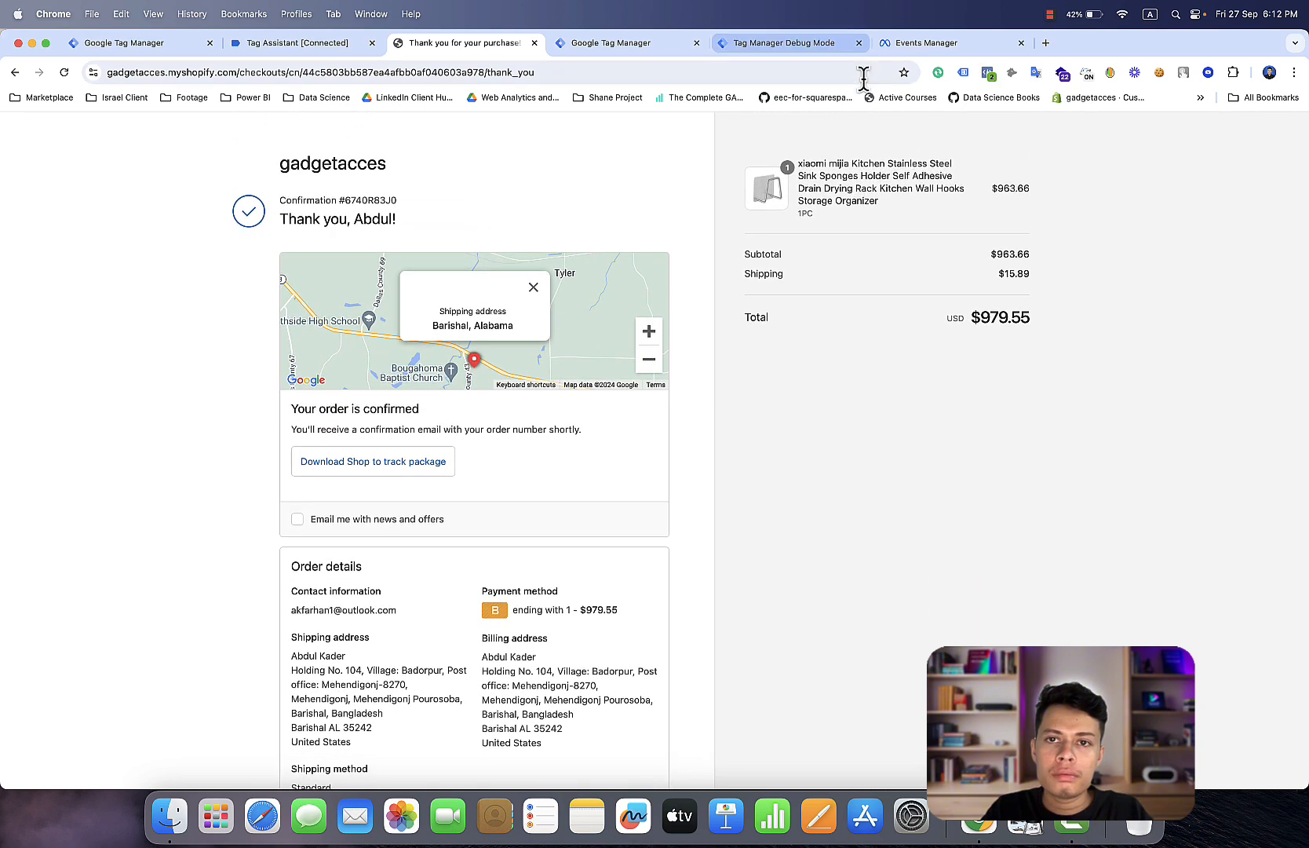
{"action": "scroll", "coordinate": [877, 333], "scroll_direction": "down", "scroll_amount": 2}
{"action": "scroll", "coordinate": [878, 333], "scroll_direction": "up", "scroll_amount": 3}
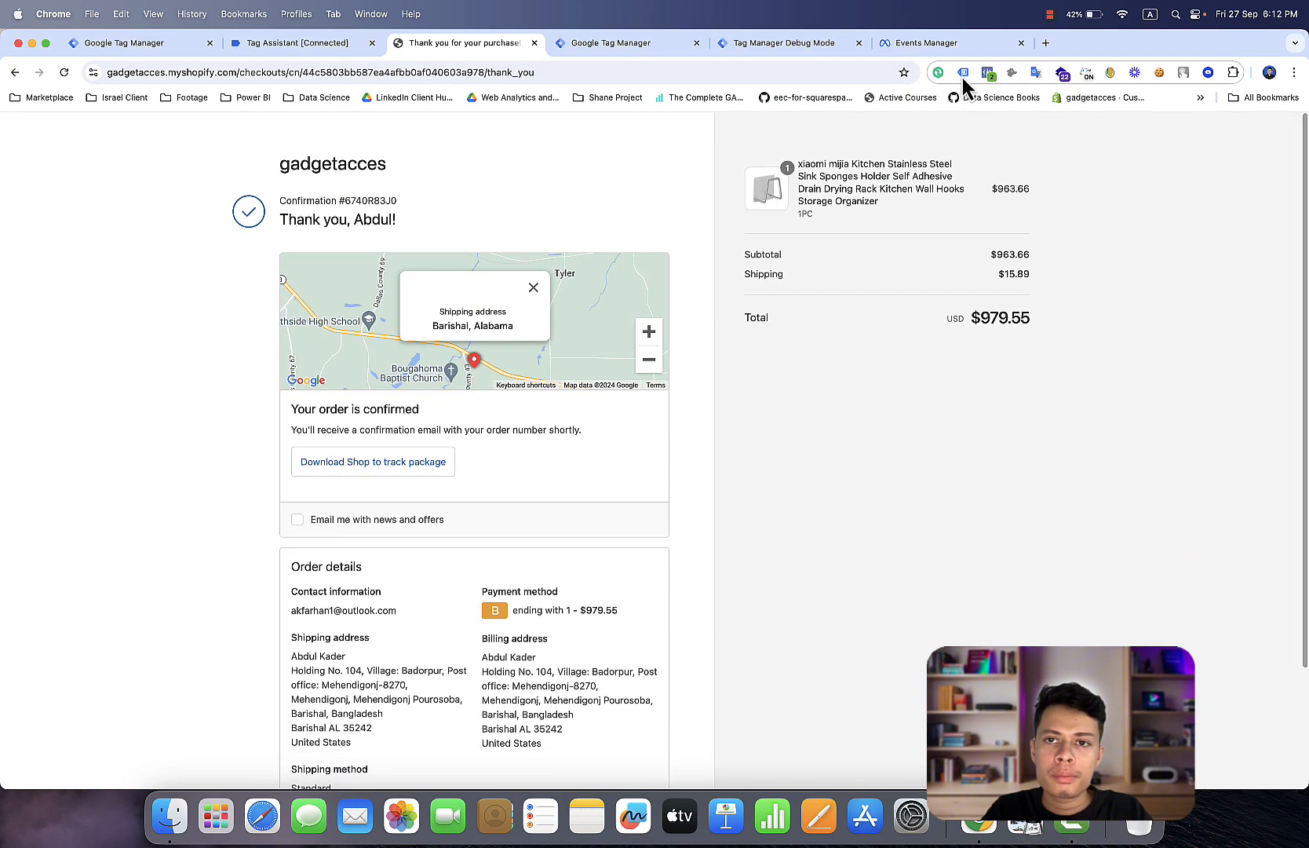
Check the tags fired for the purchase event in debug mode and view the processed Purchase event's details in Events Manager
{"action": "left_click", "coordinate": [808, 45]}
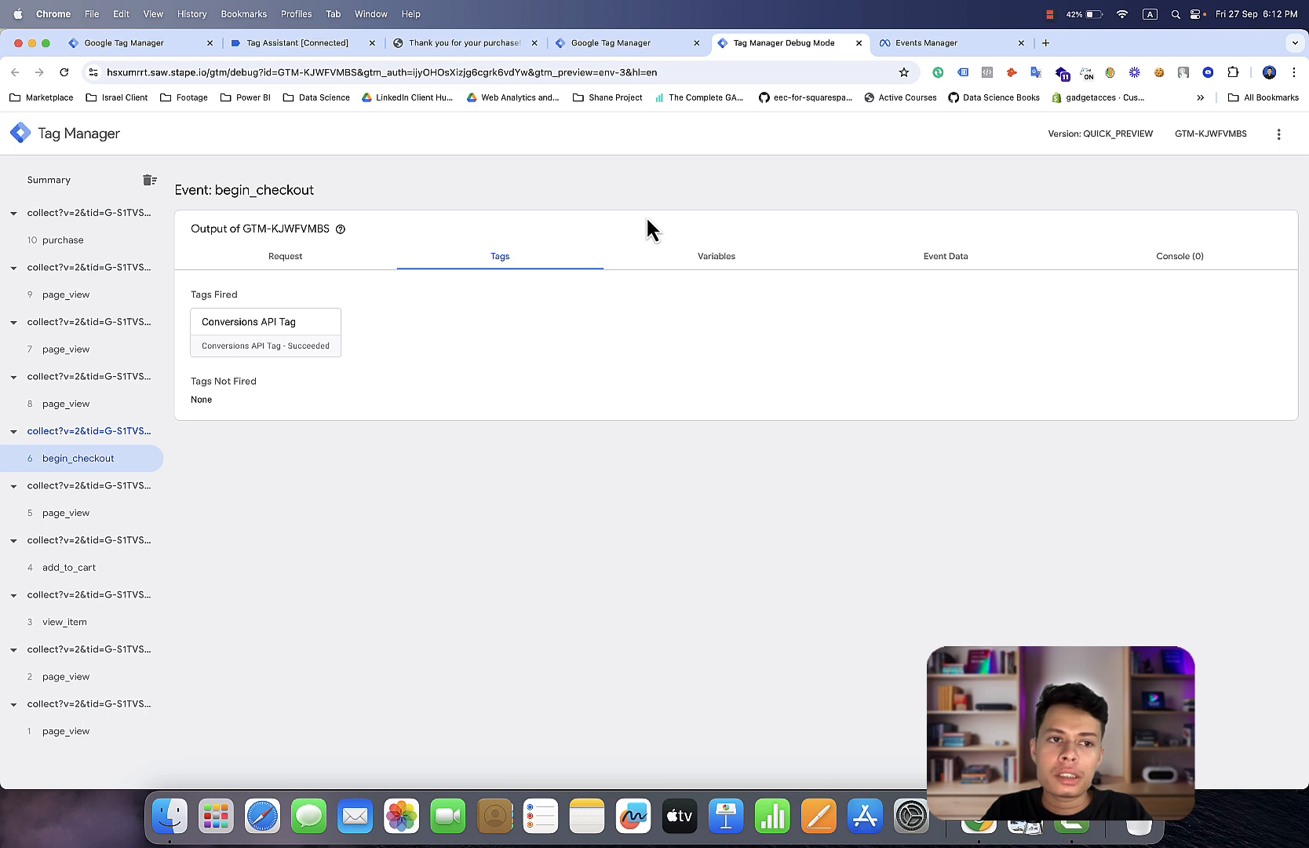
{"action": "left_click", "coordinate": [124, 239]}
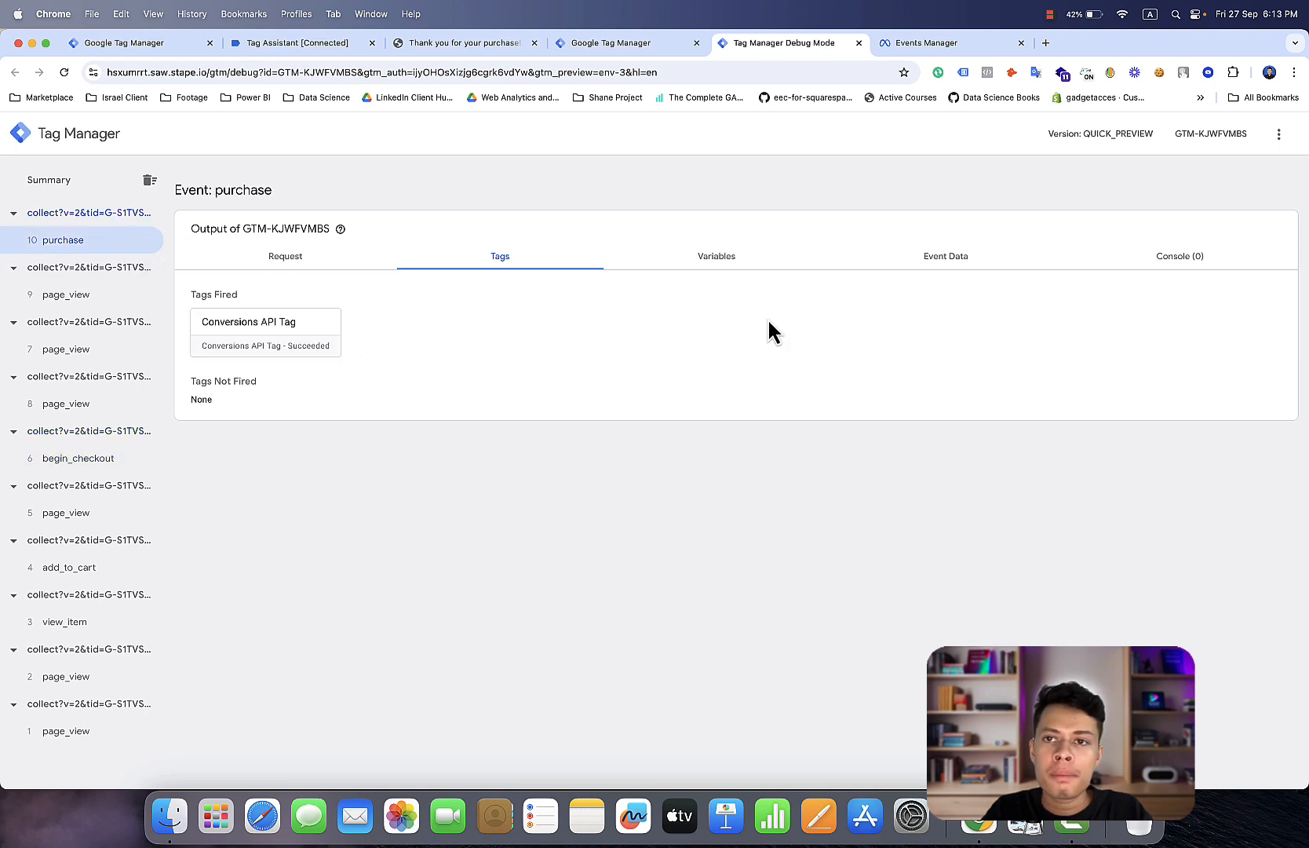
{"action": "left_click", "coordinate": [913, 53]}
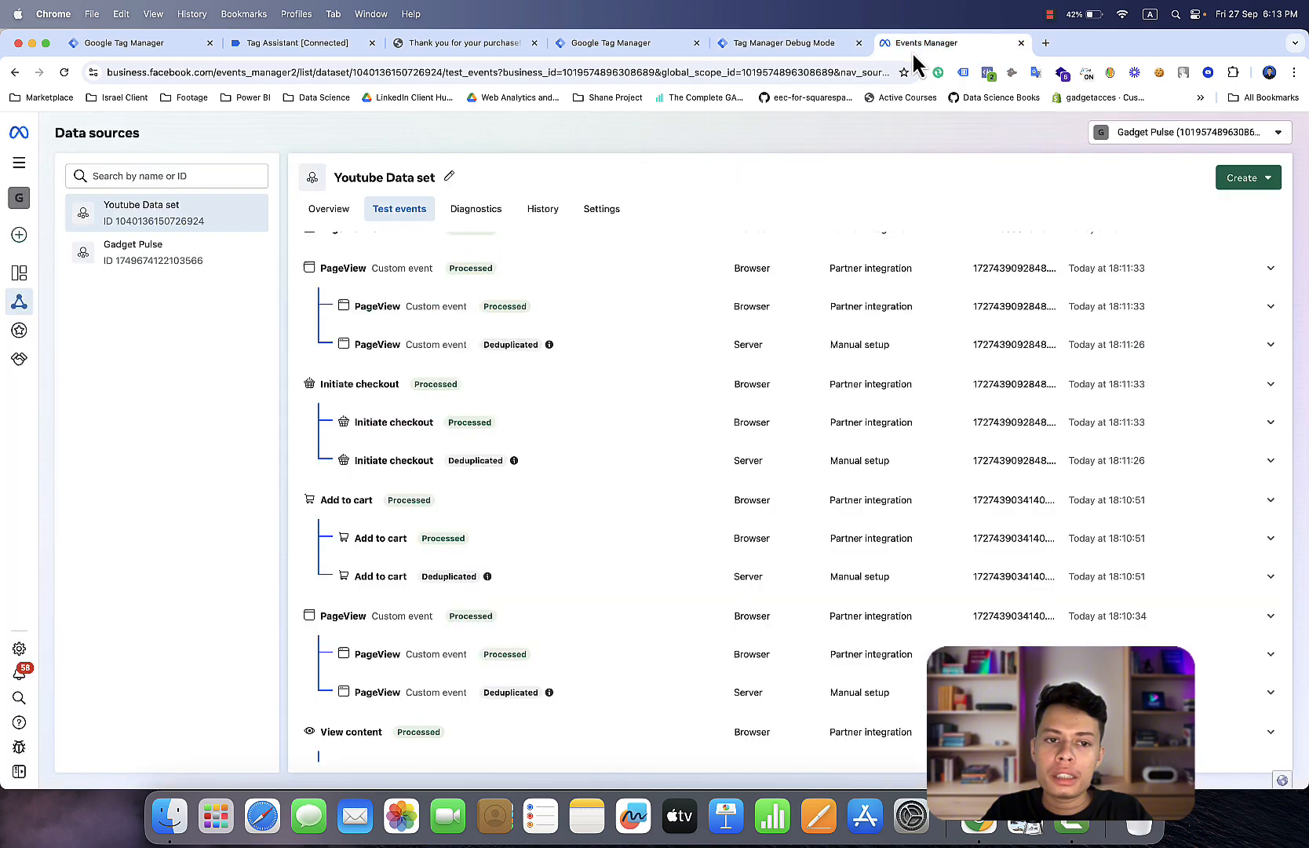
{"action": "scroll", "coordinate": [765, 365], "scroll_direction": "up", "scroll_amount": 5}
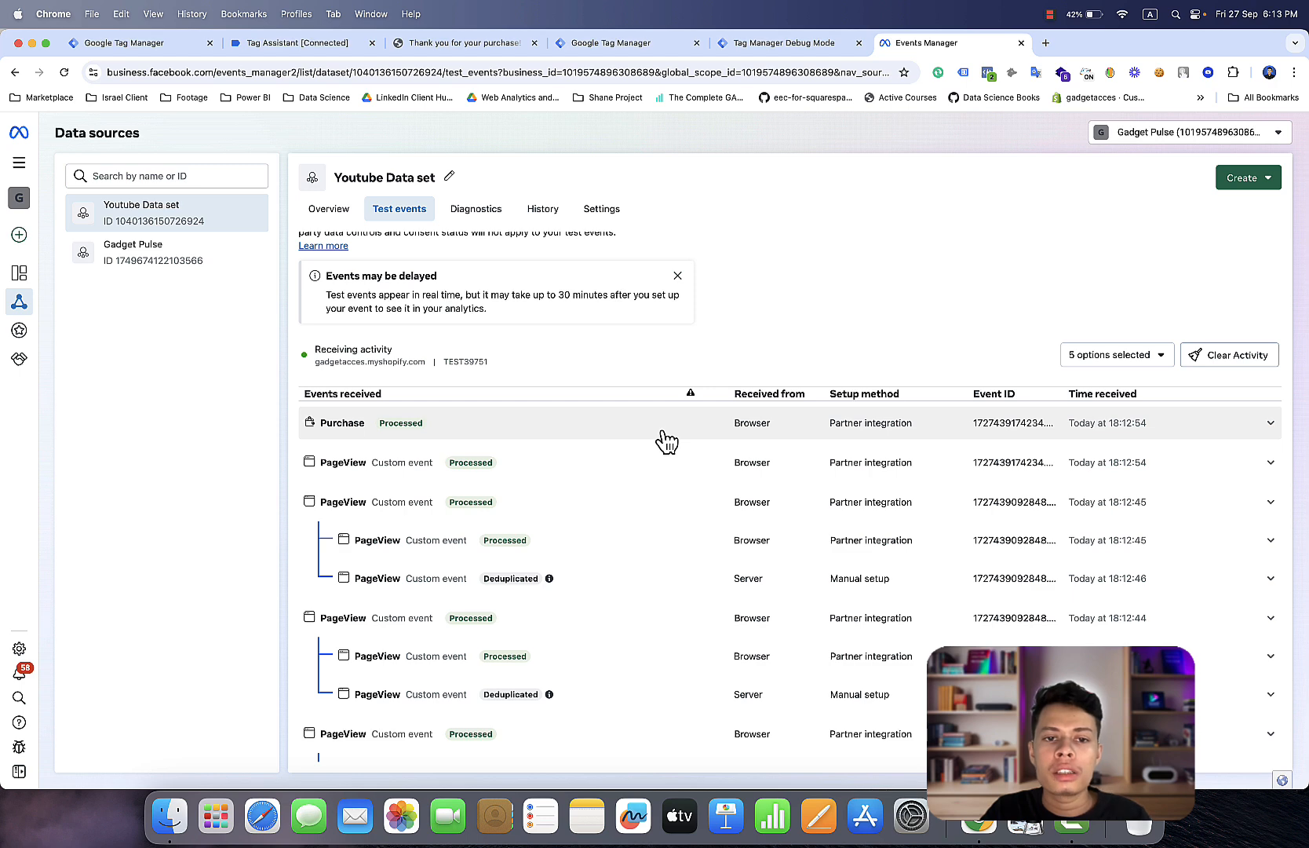
{"action": "left_click", "coordinate": [667, 439]}
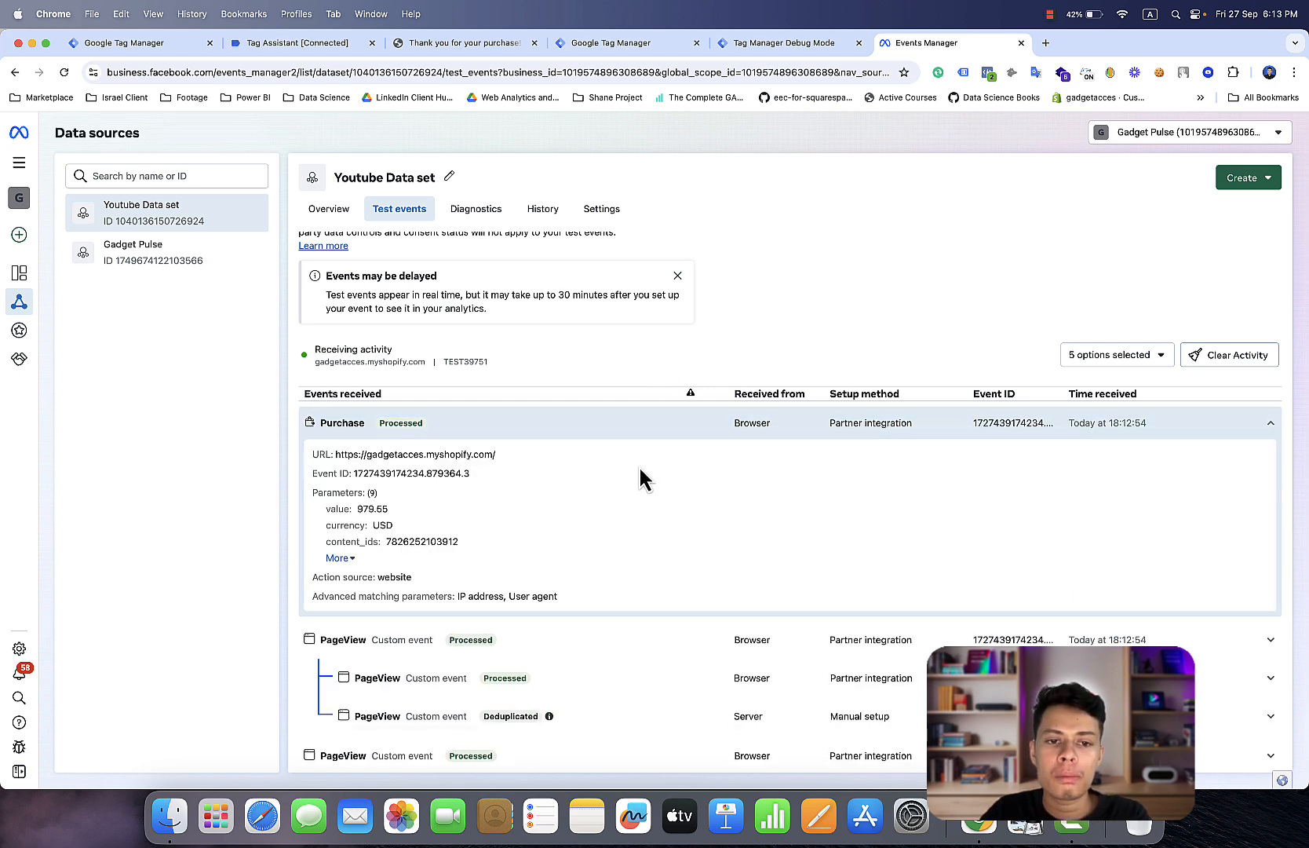
{"action": "scroll", "coordinate": [639, 466], "scroll_direction": "down", "scroll_amount": 1}
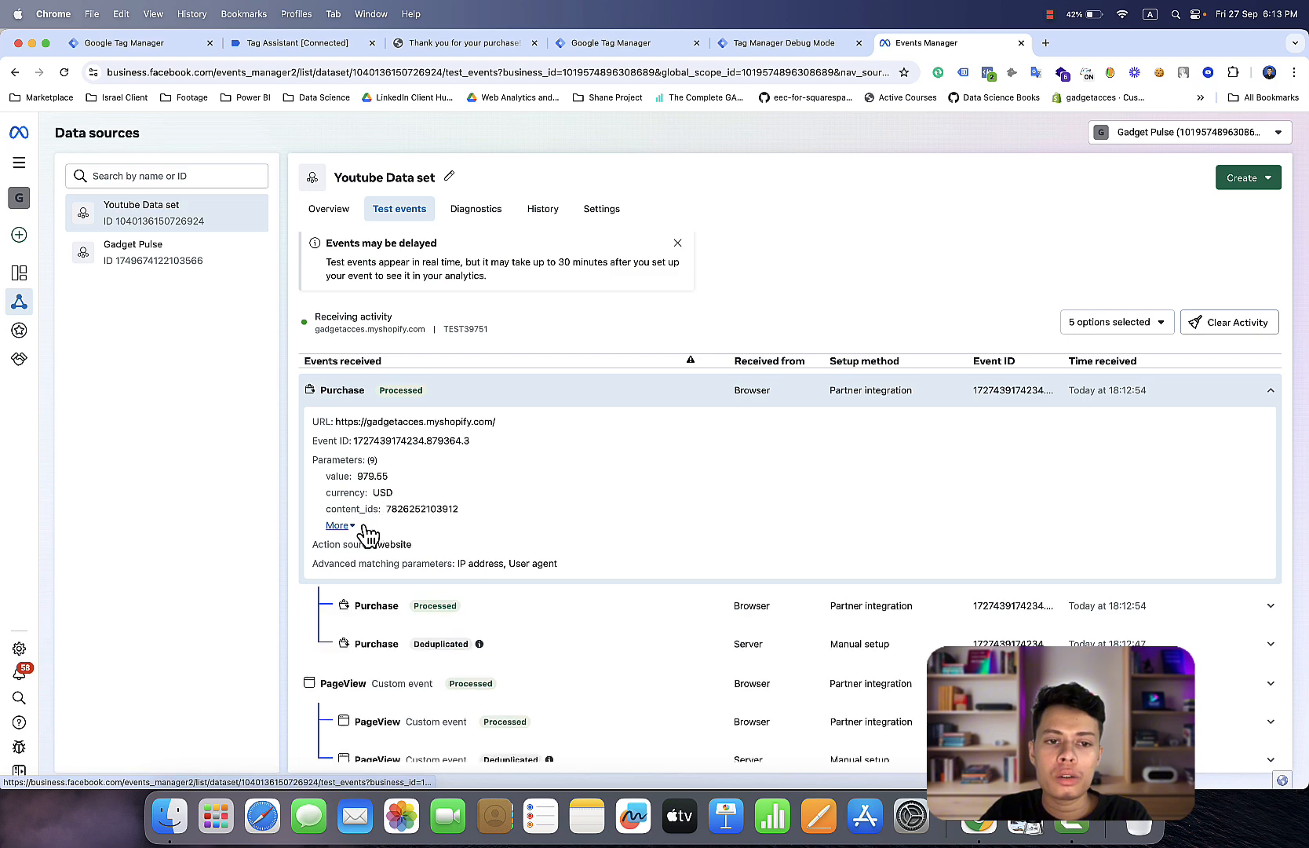
{"action": "left_click", "coordinate": [469, 406]}
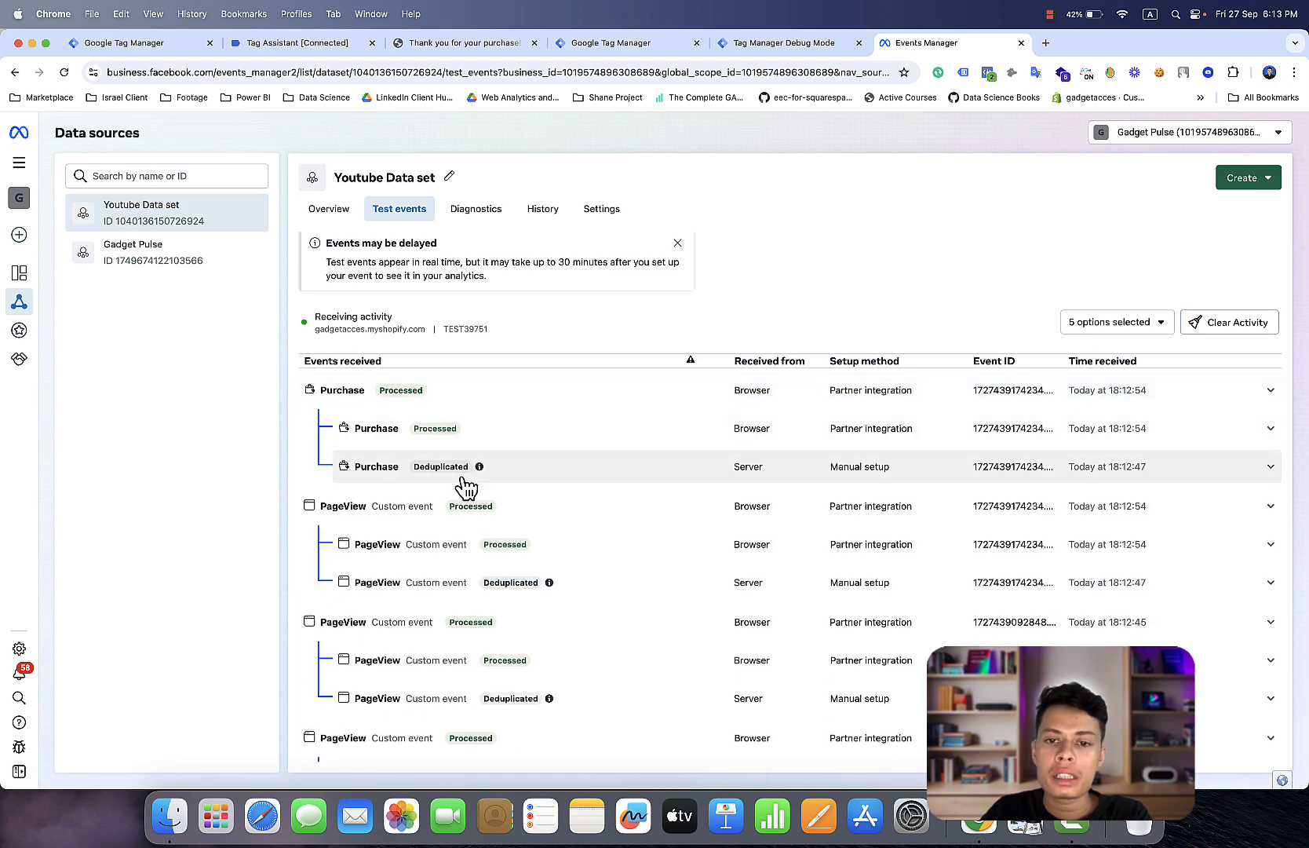
Examine the full parameters and user data keys of the server Purchase event in the test events list
{"action": "left_click", "coordinate": [510, 471]}
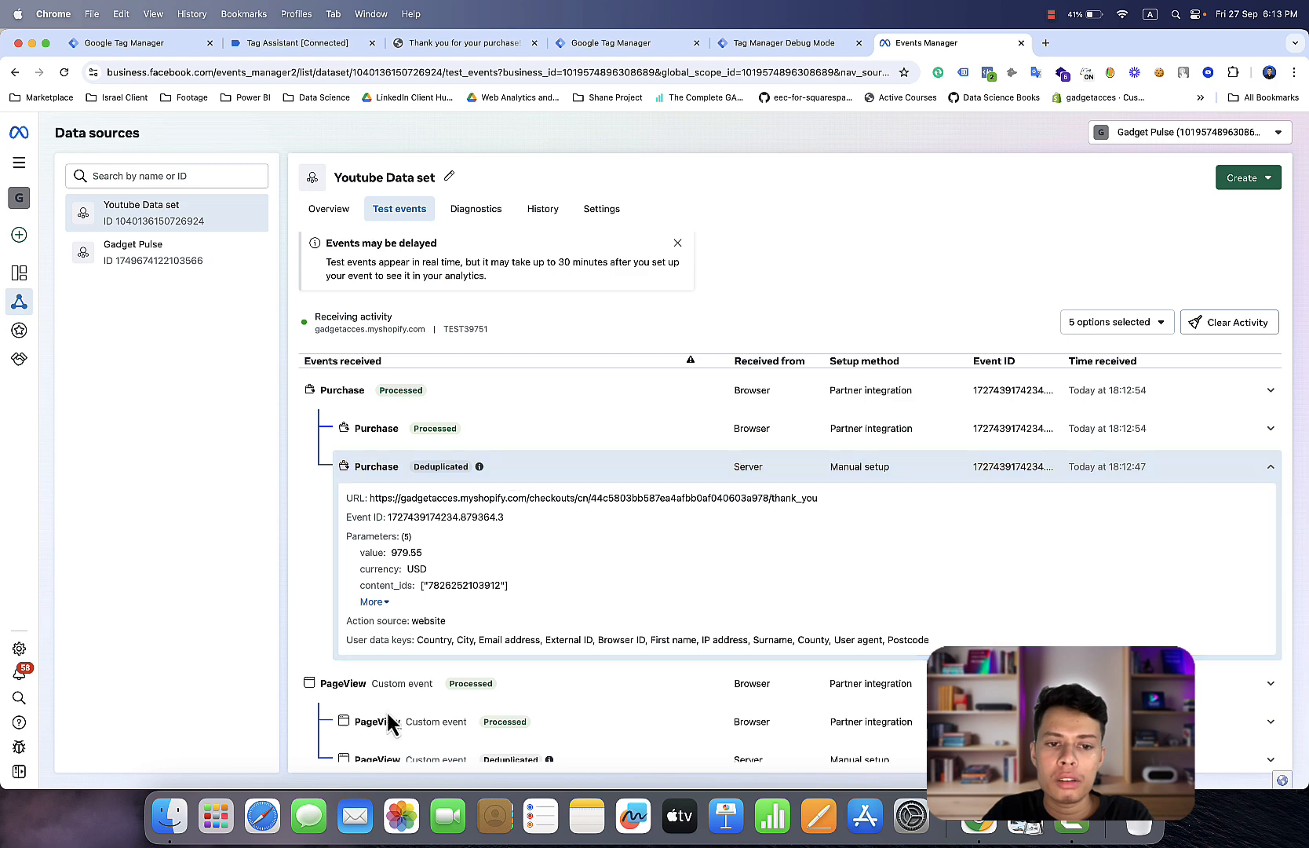
{"action": "left_click", "coordinate": [374, 602]}
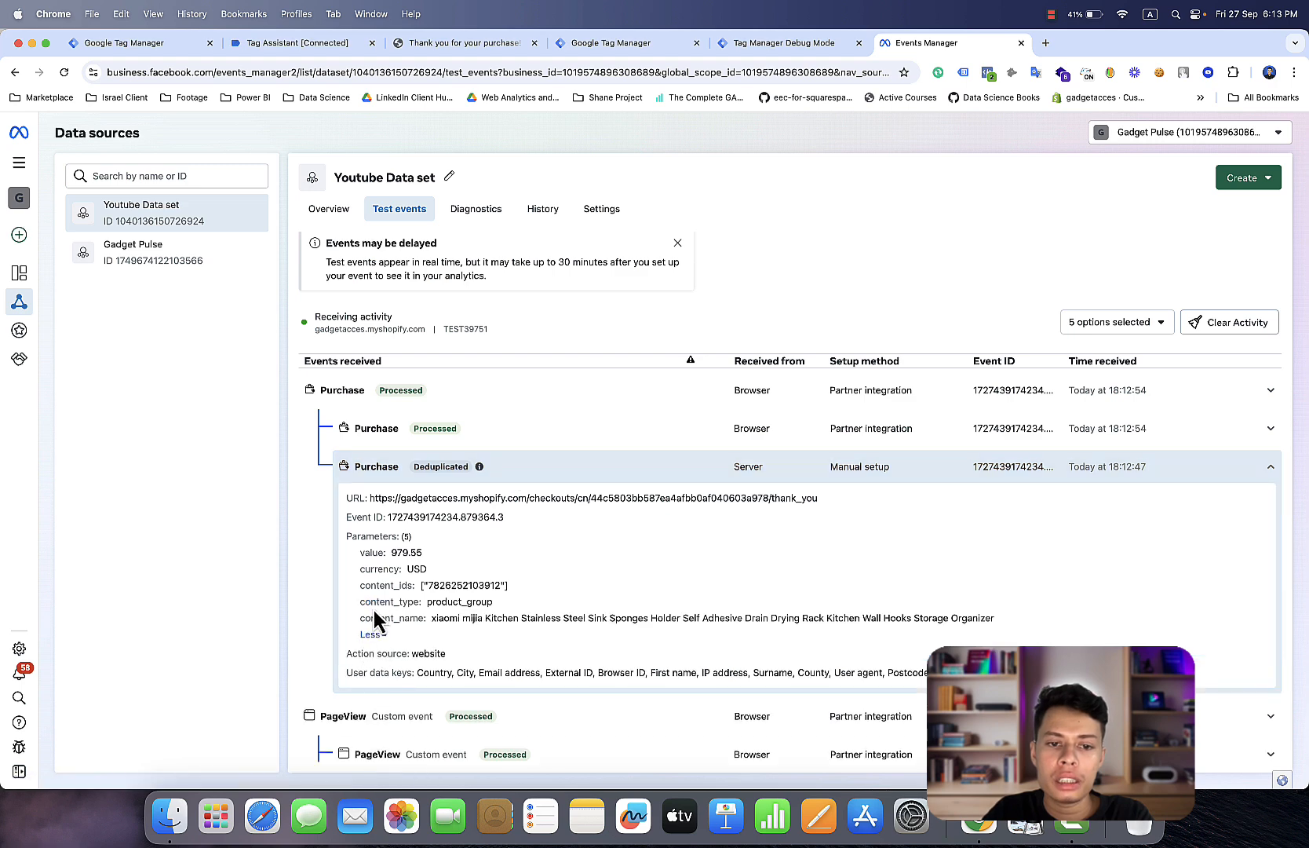
{"action": "scroll", "coordinate": [374, 601], "scroll_direction": "down", "scroll_amount": 1}
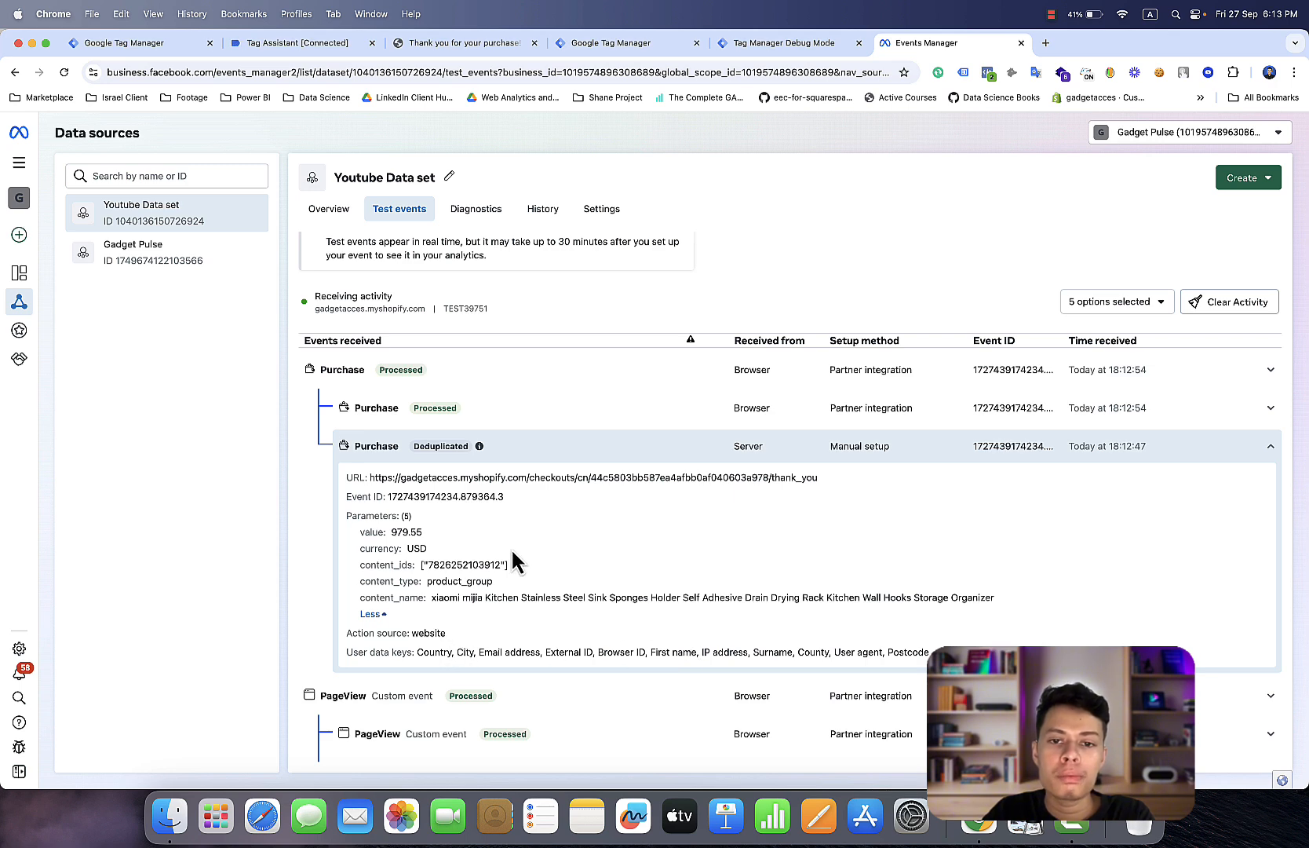
{"action": "left_click", "coordinate": [547, 454]}
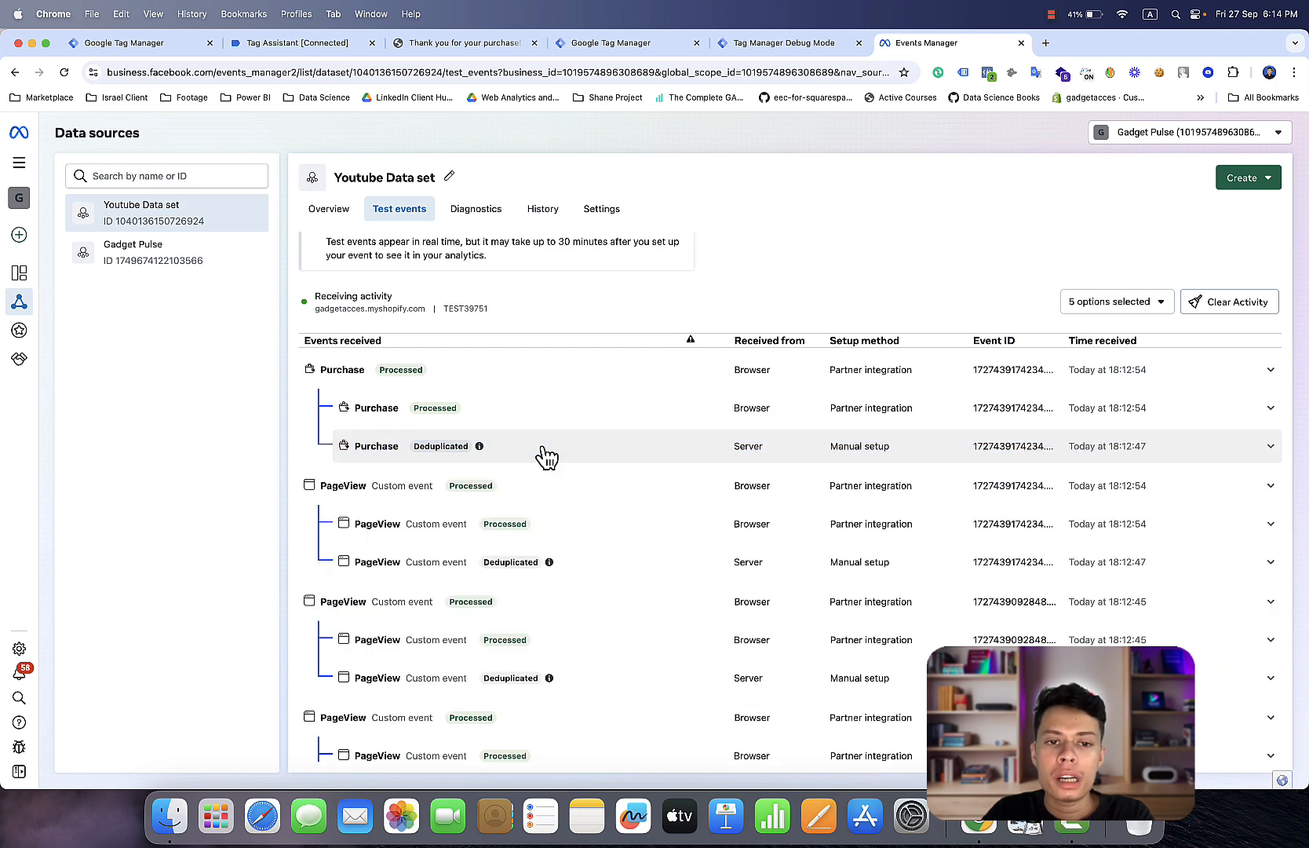
{"action": "left_click", "coordinate": [547, 453]}
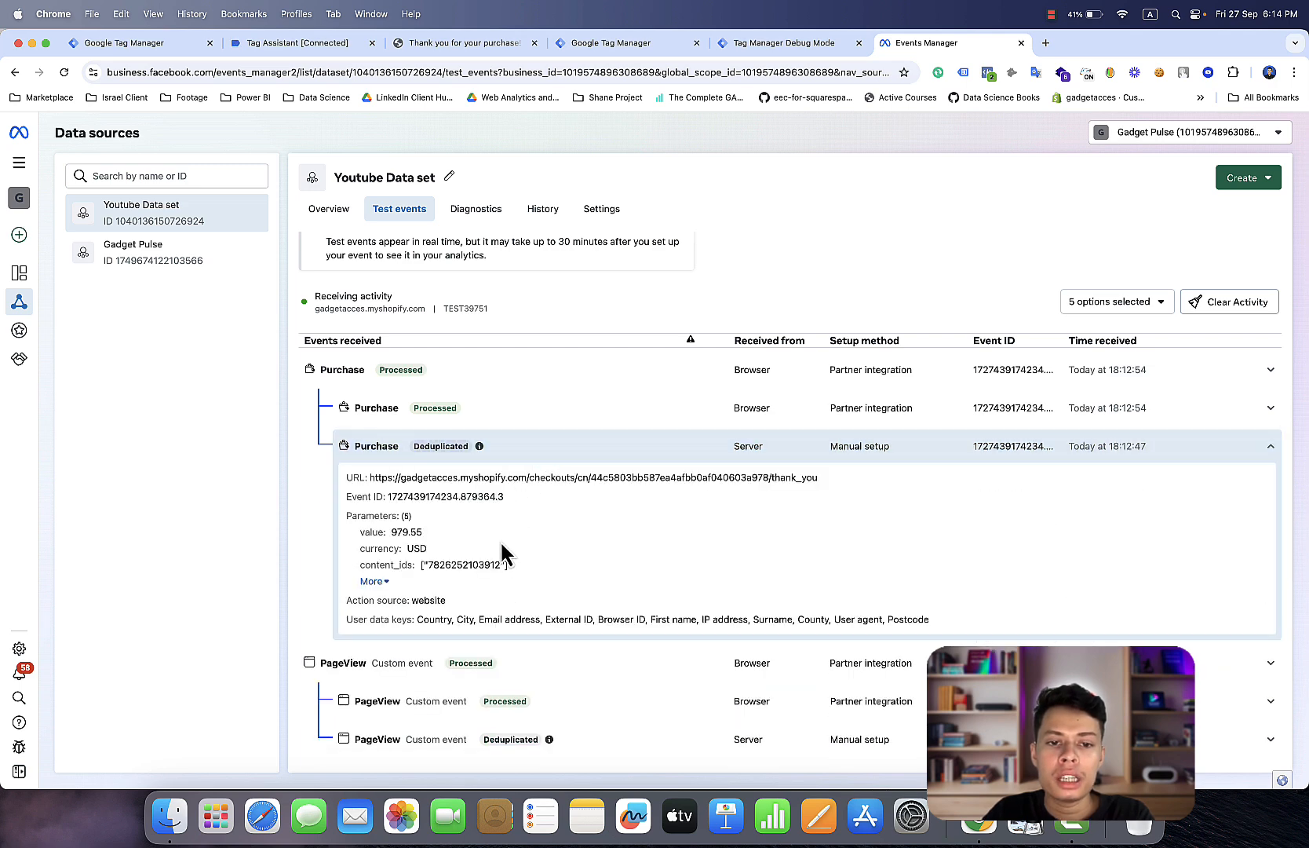
{"action": "left_click", "coordinate": [536, 452]}
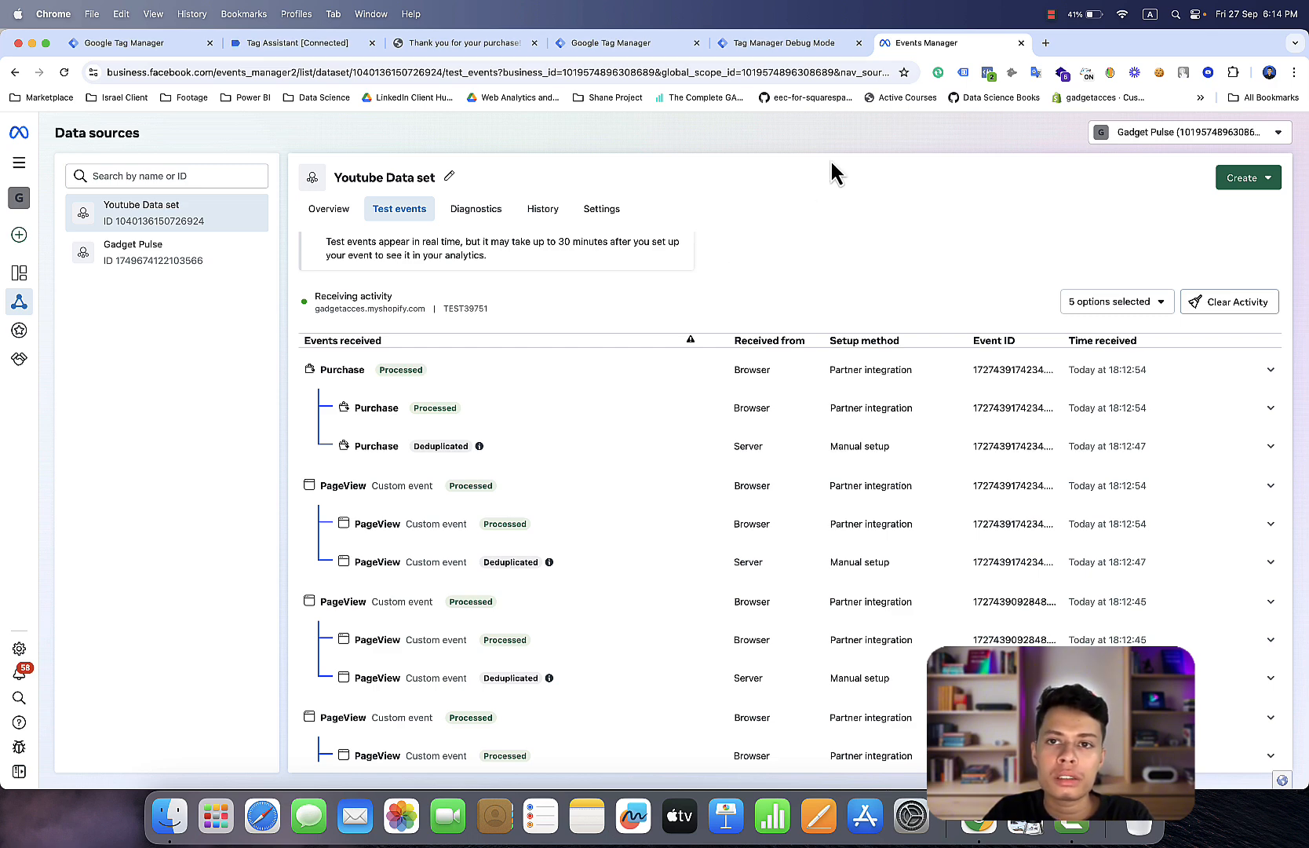
{"action": "left_click", "coordinate": [1051, 17]}
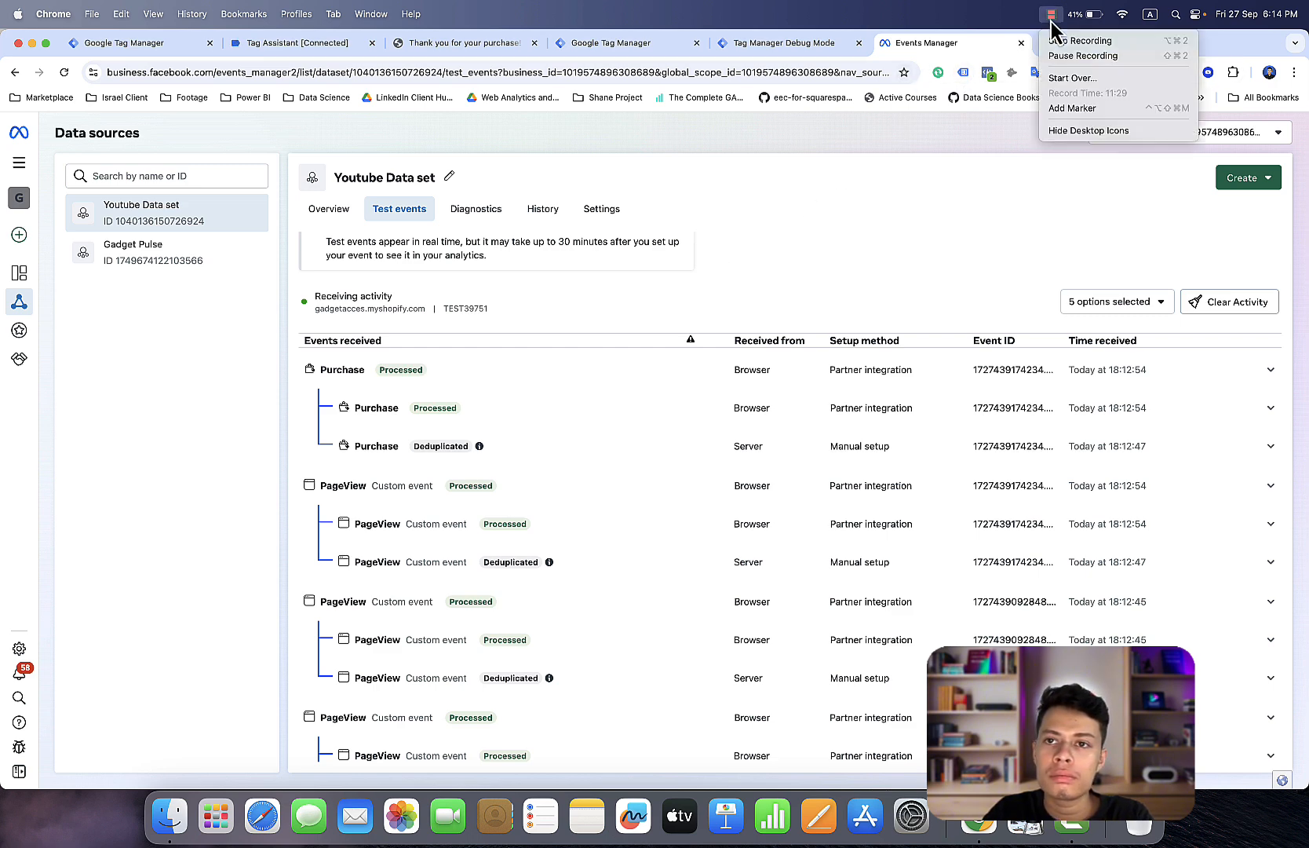